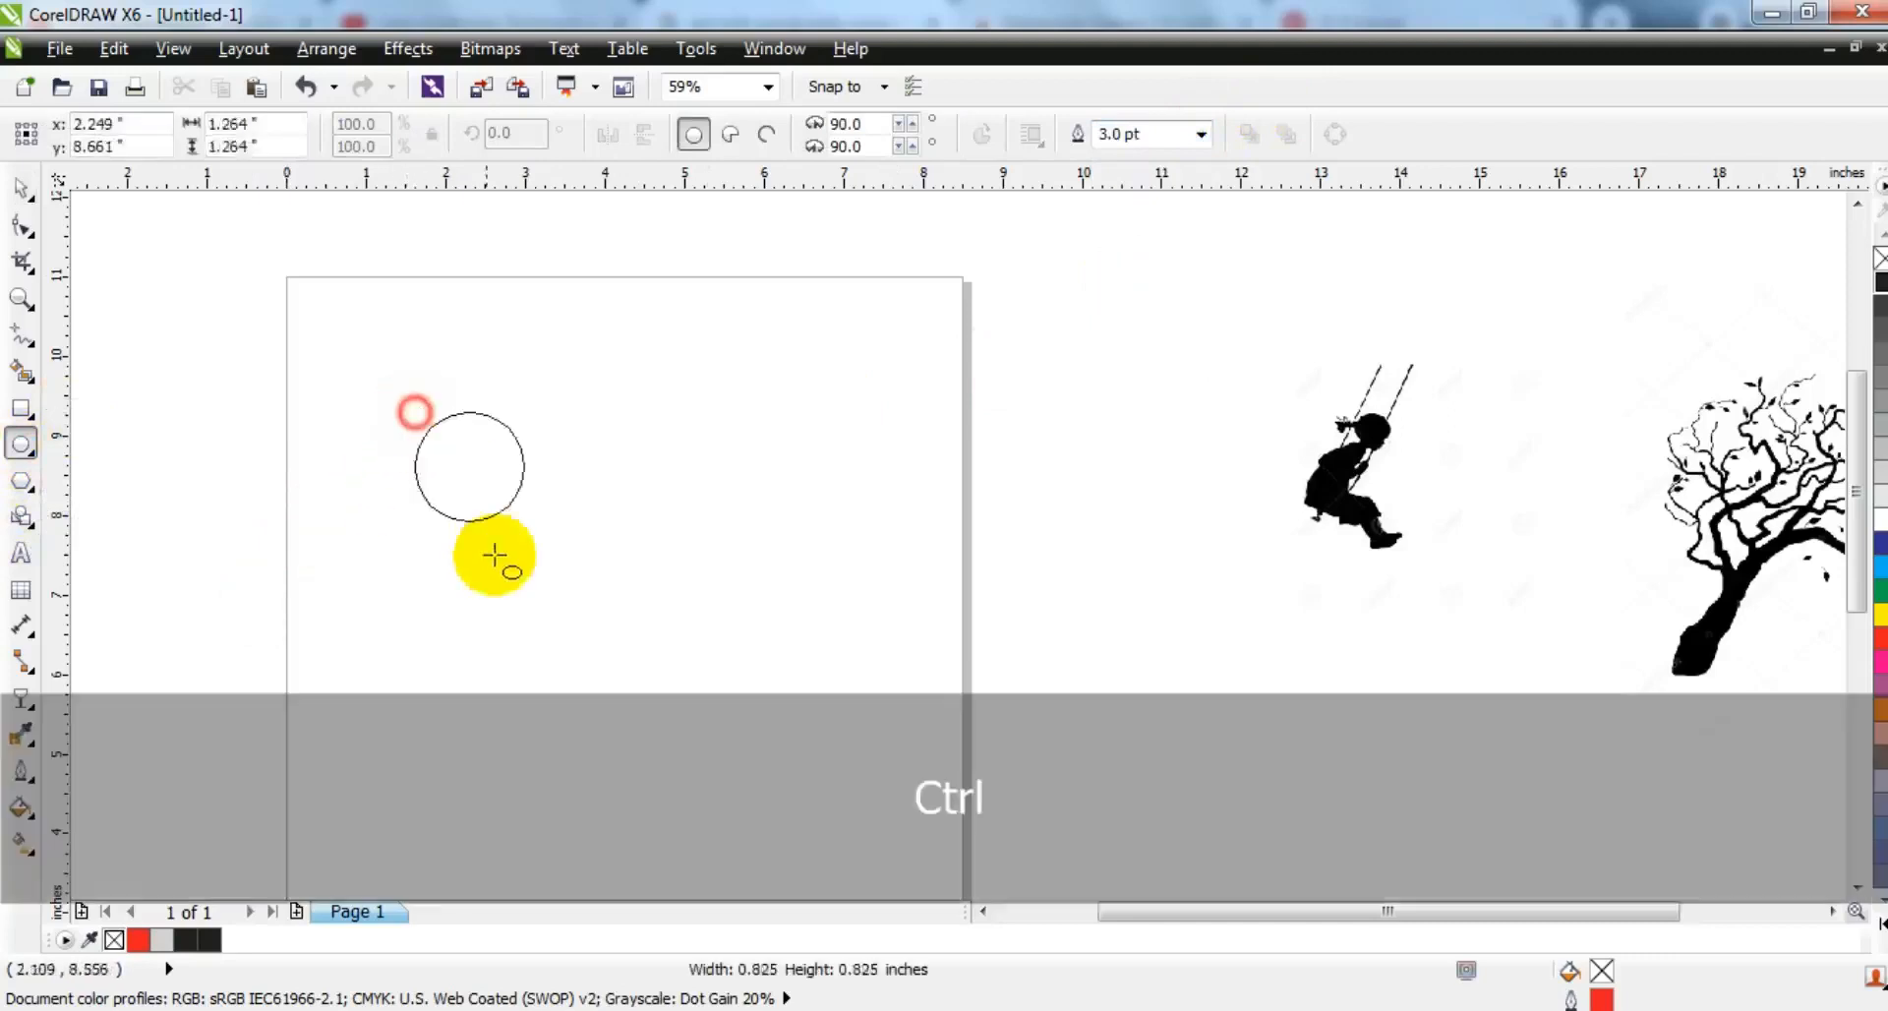
Duplicate the red circle with Num +, scale the copy to about 80% and offset it up-right
key("shift+F2")
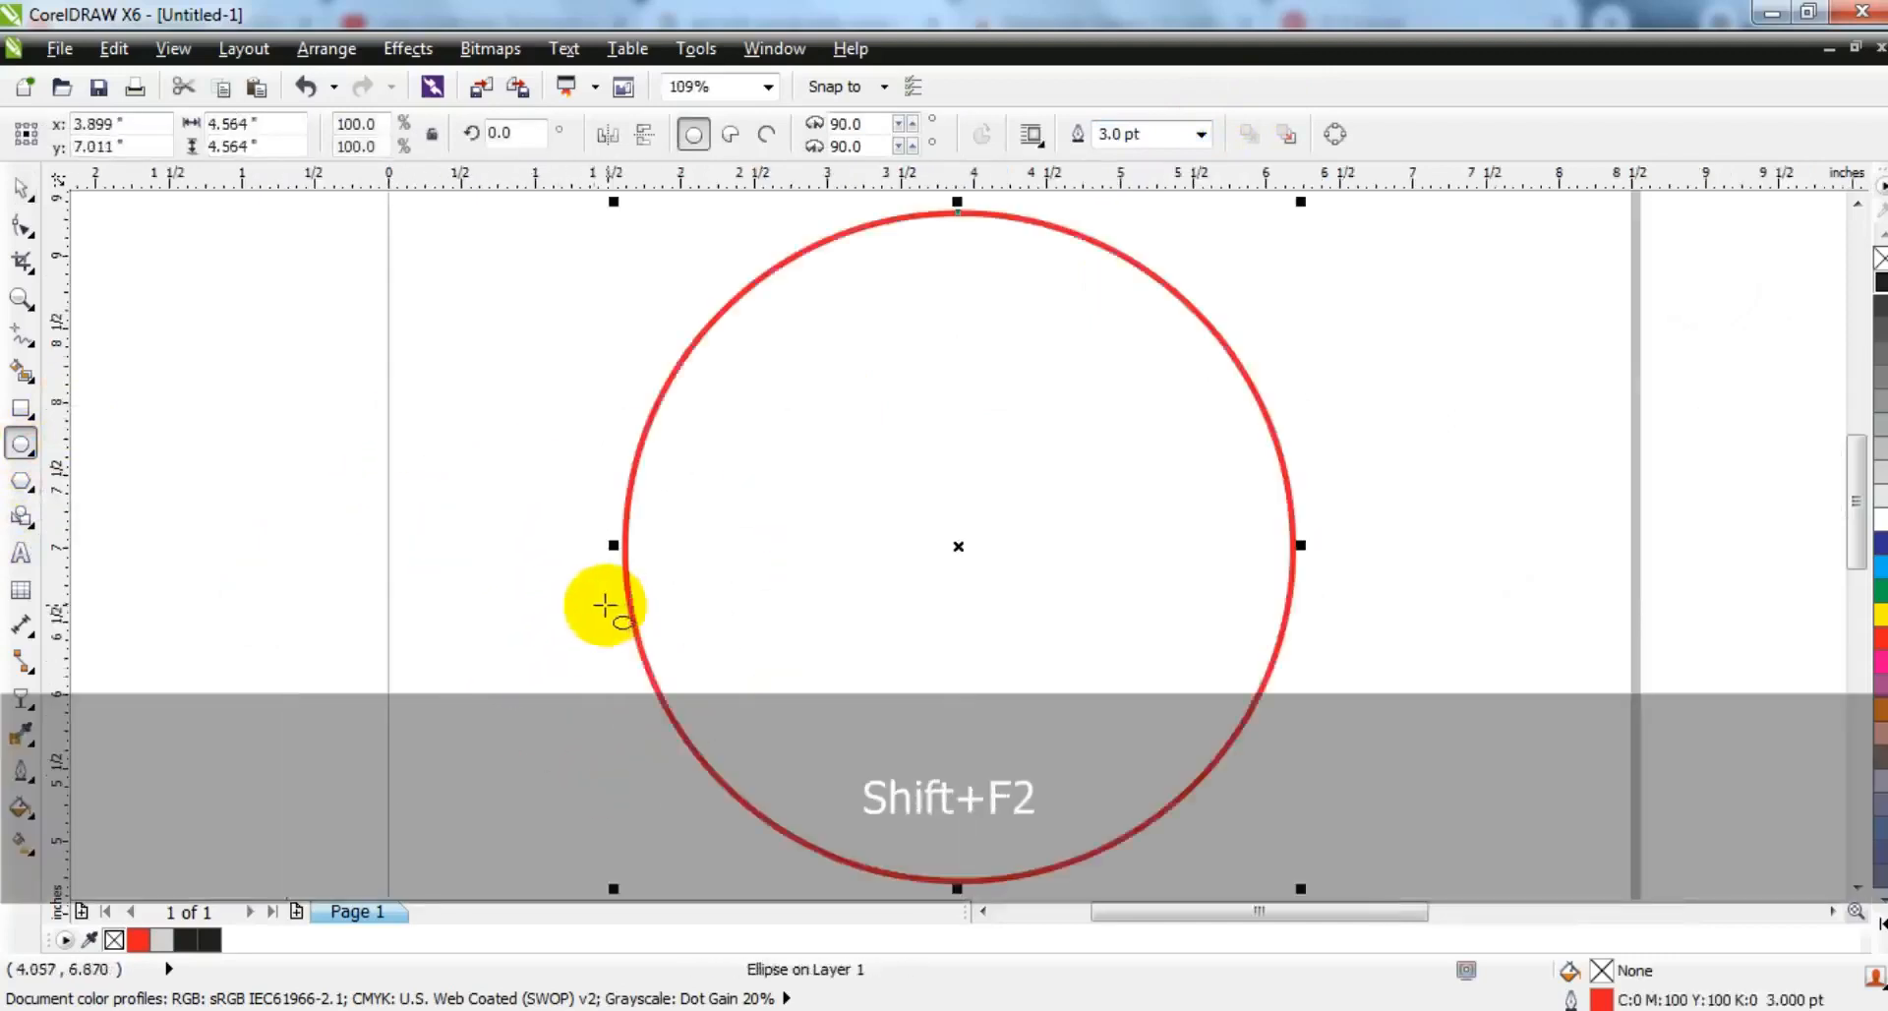
left_click(21, 187)
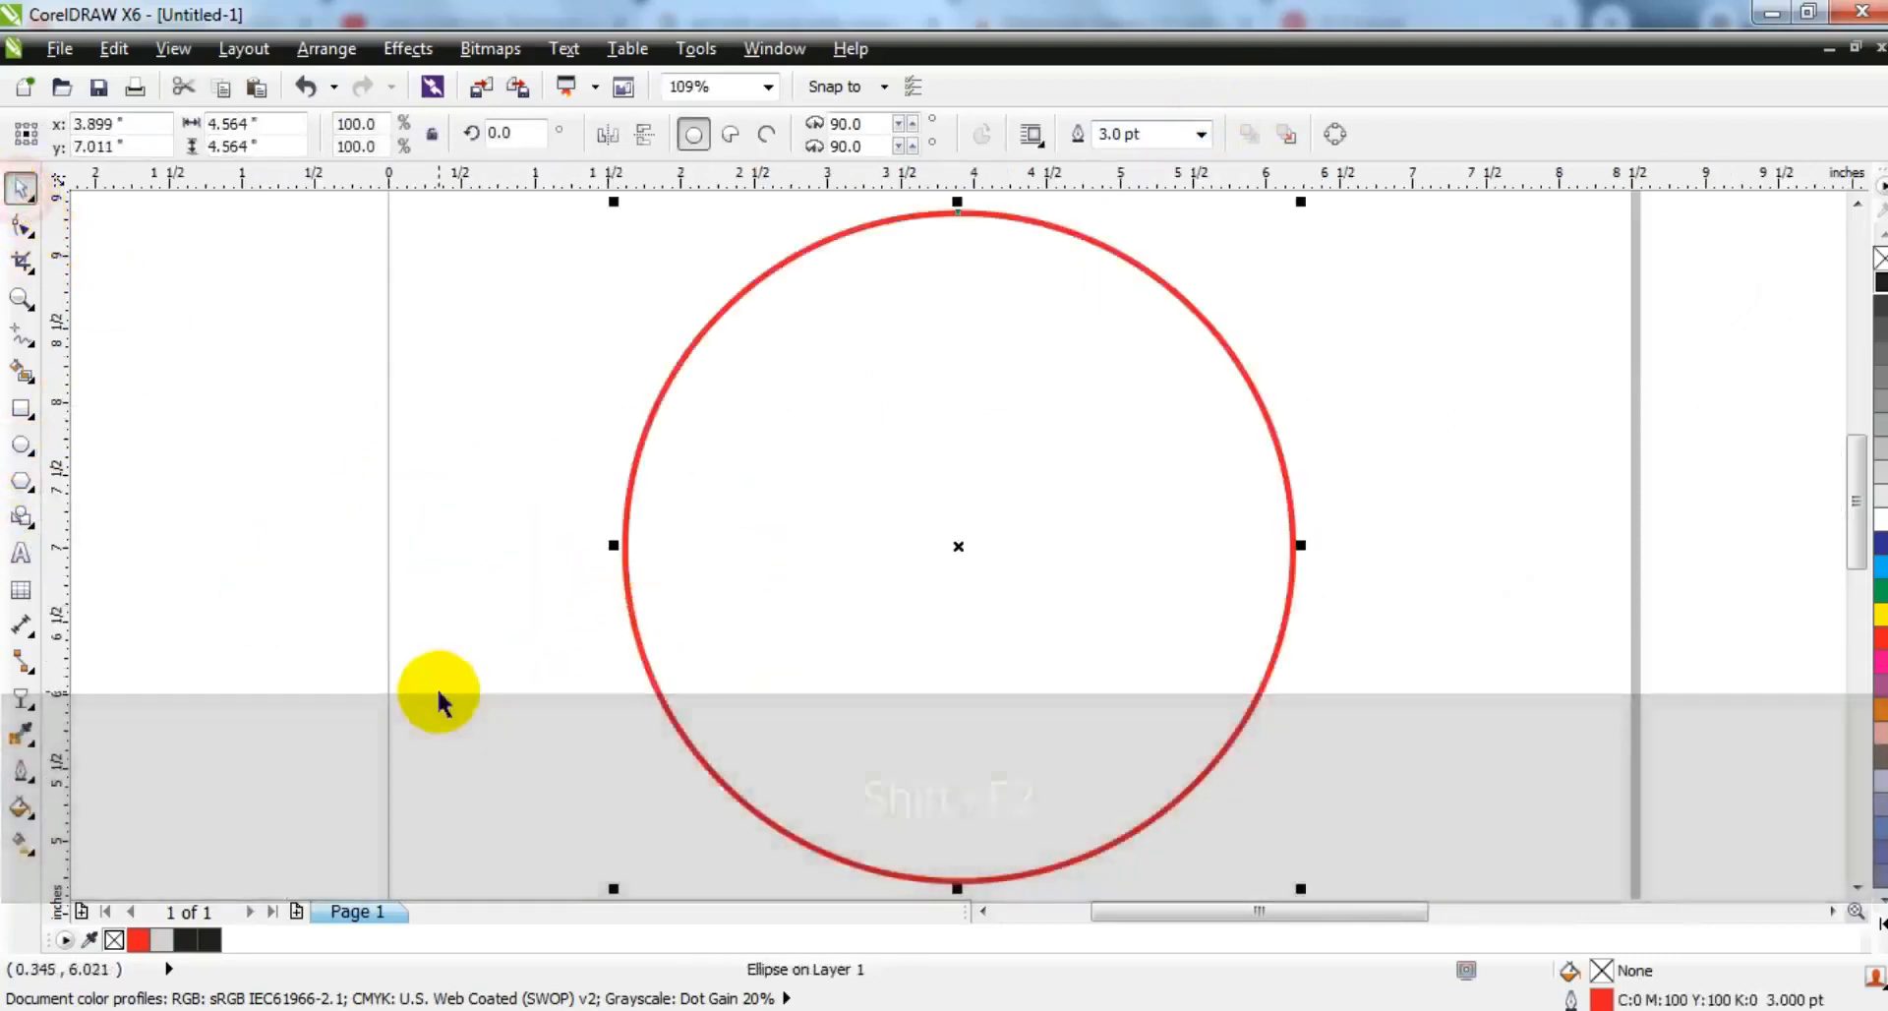
key("KP_Add")
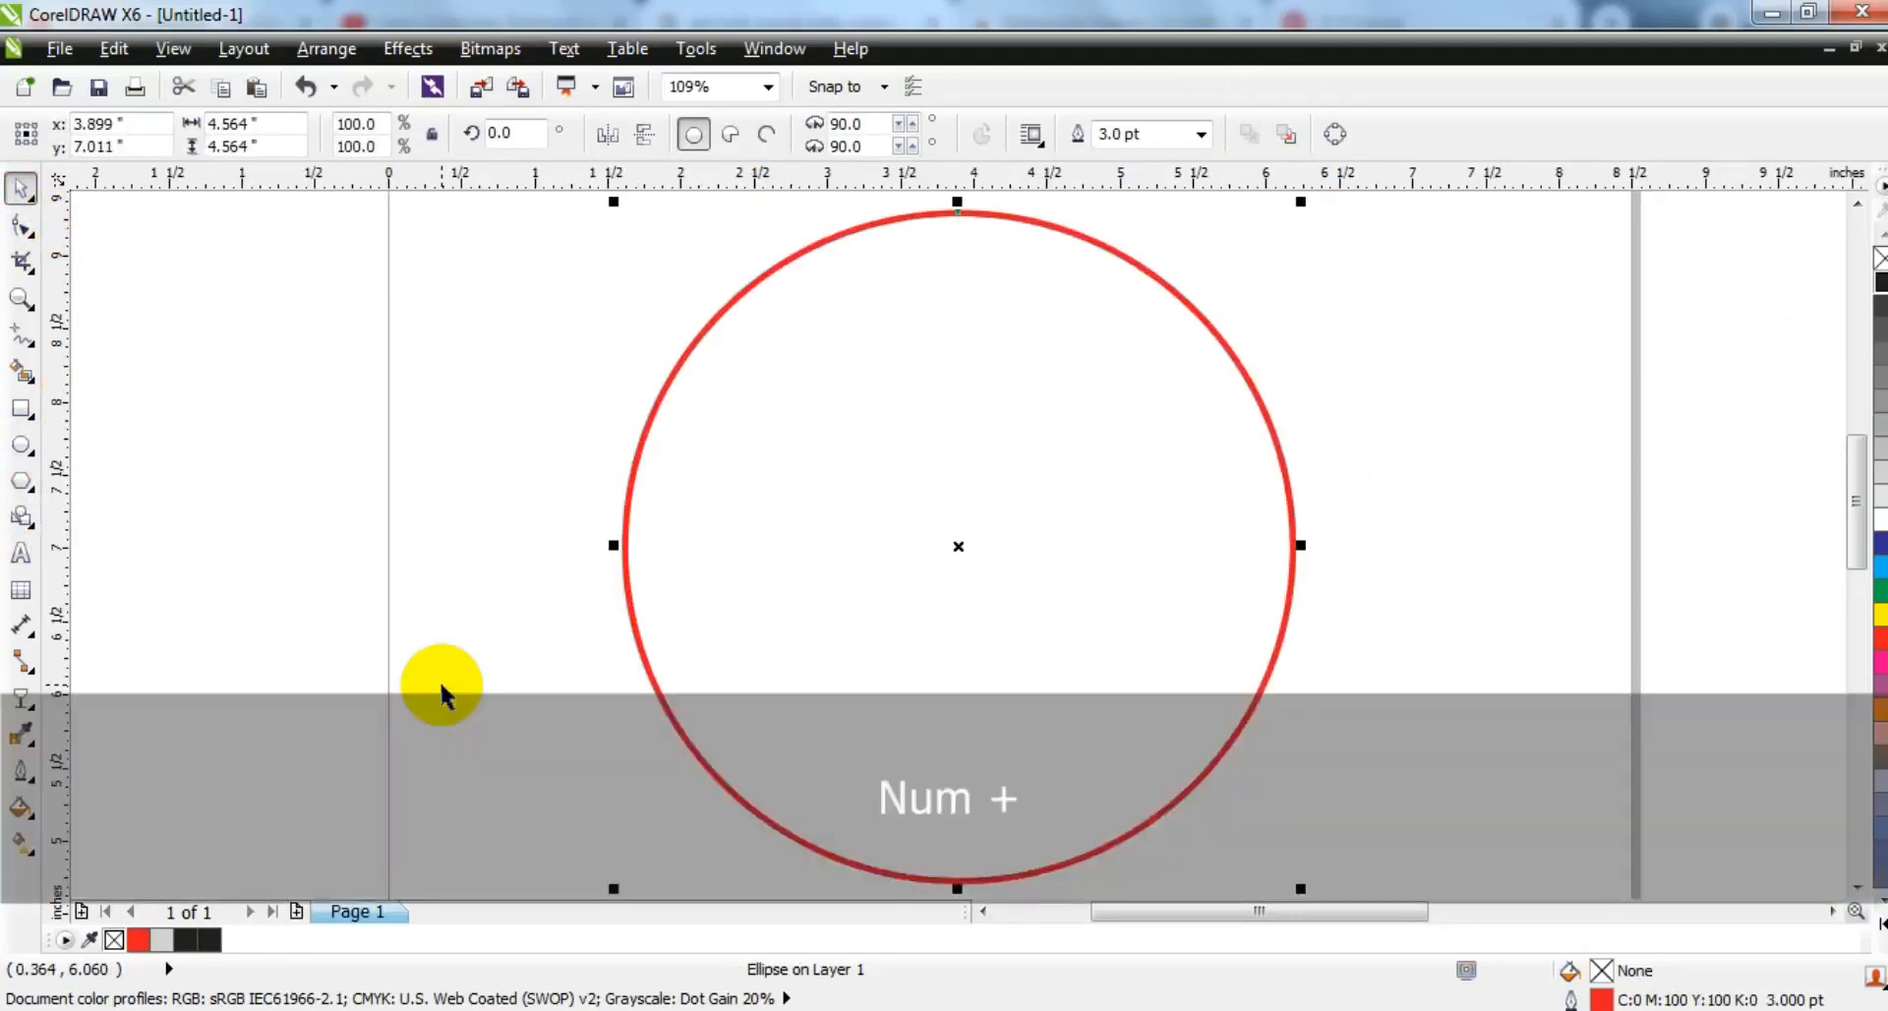
left_click_drag(613, 889, 721, 759)
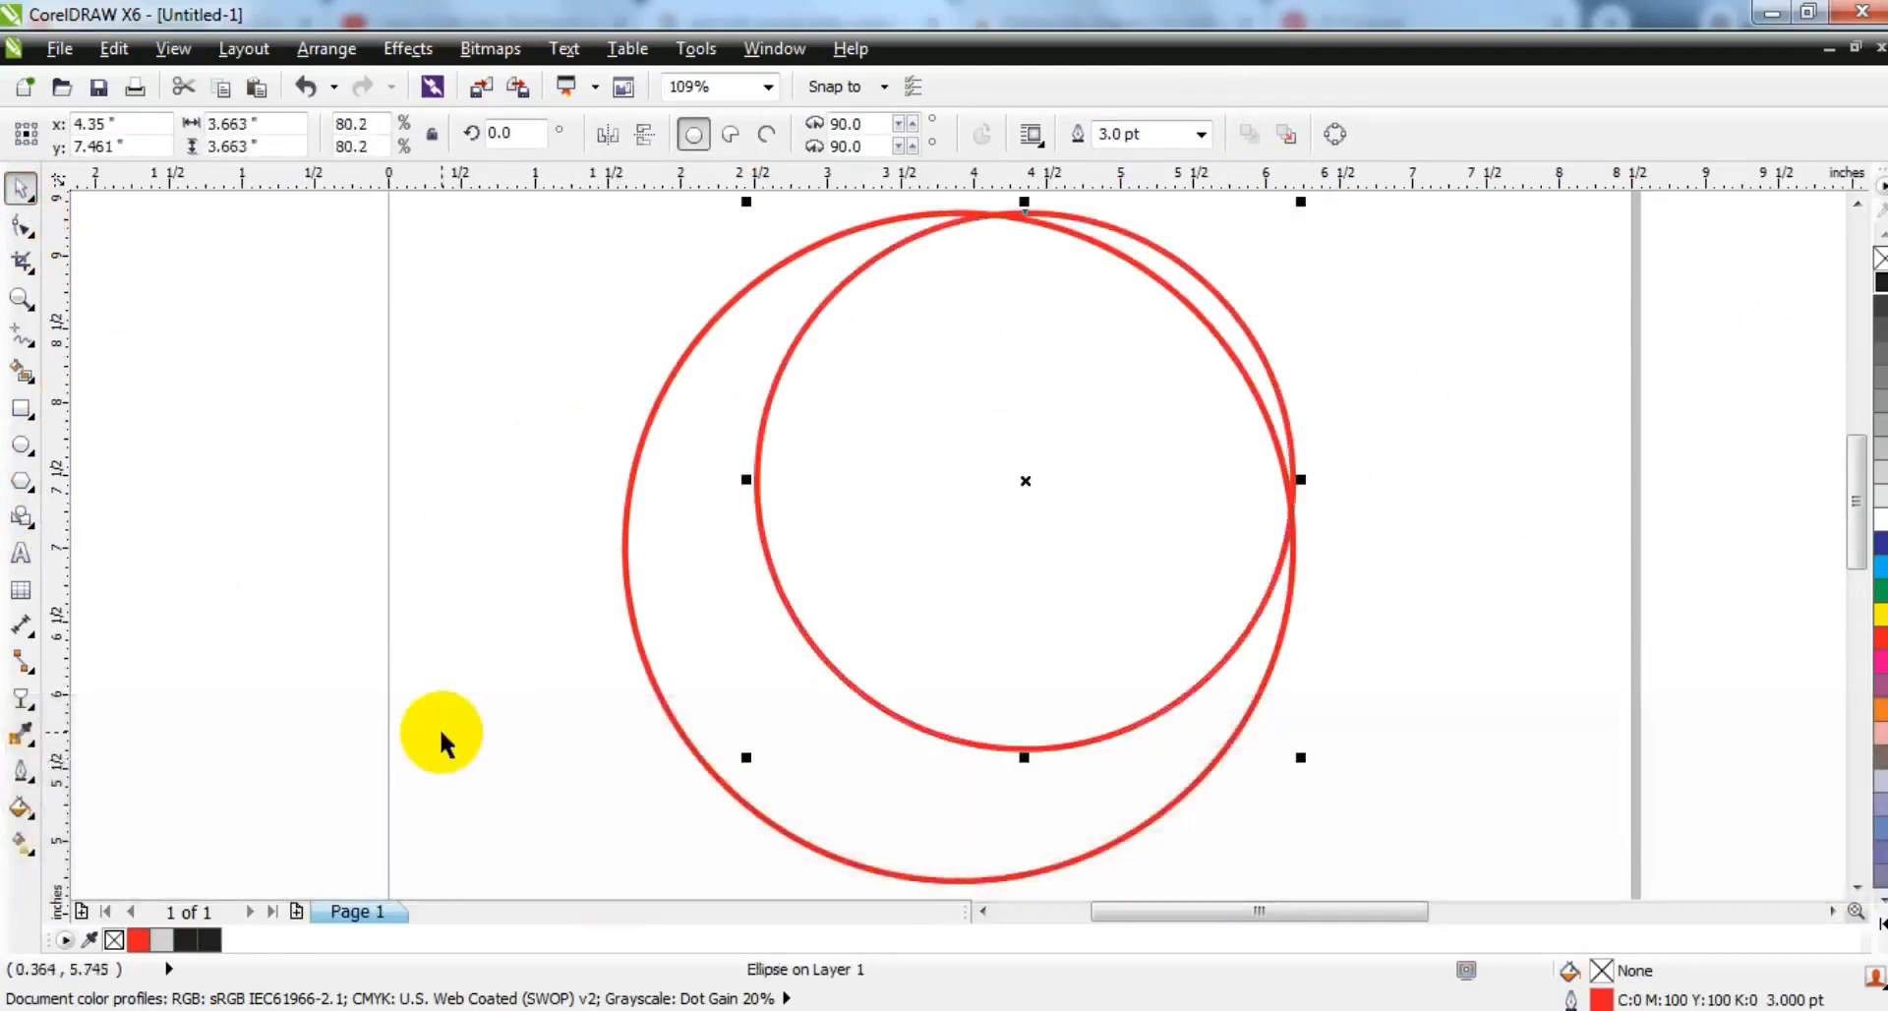
left_click(439, 727)
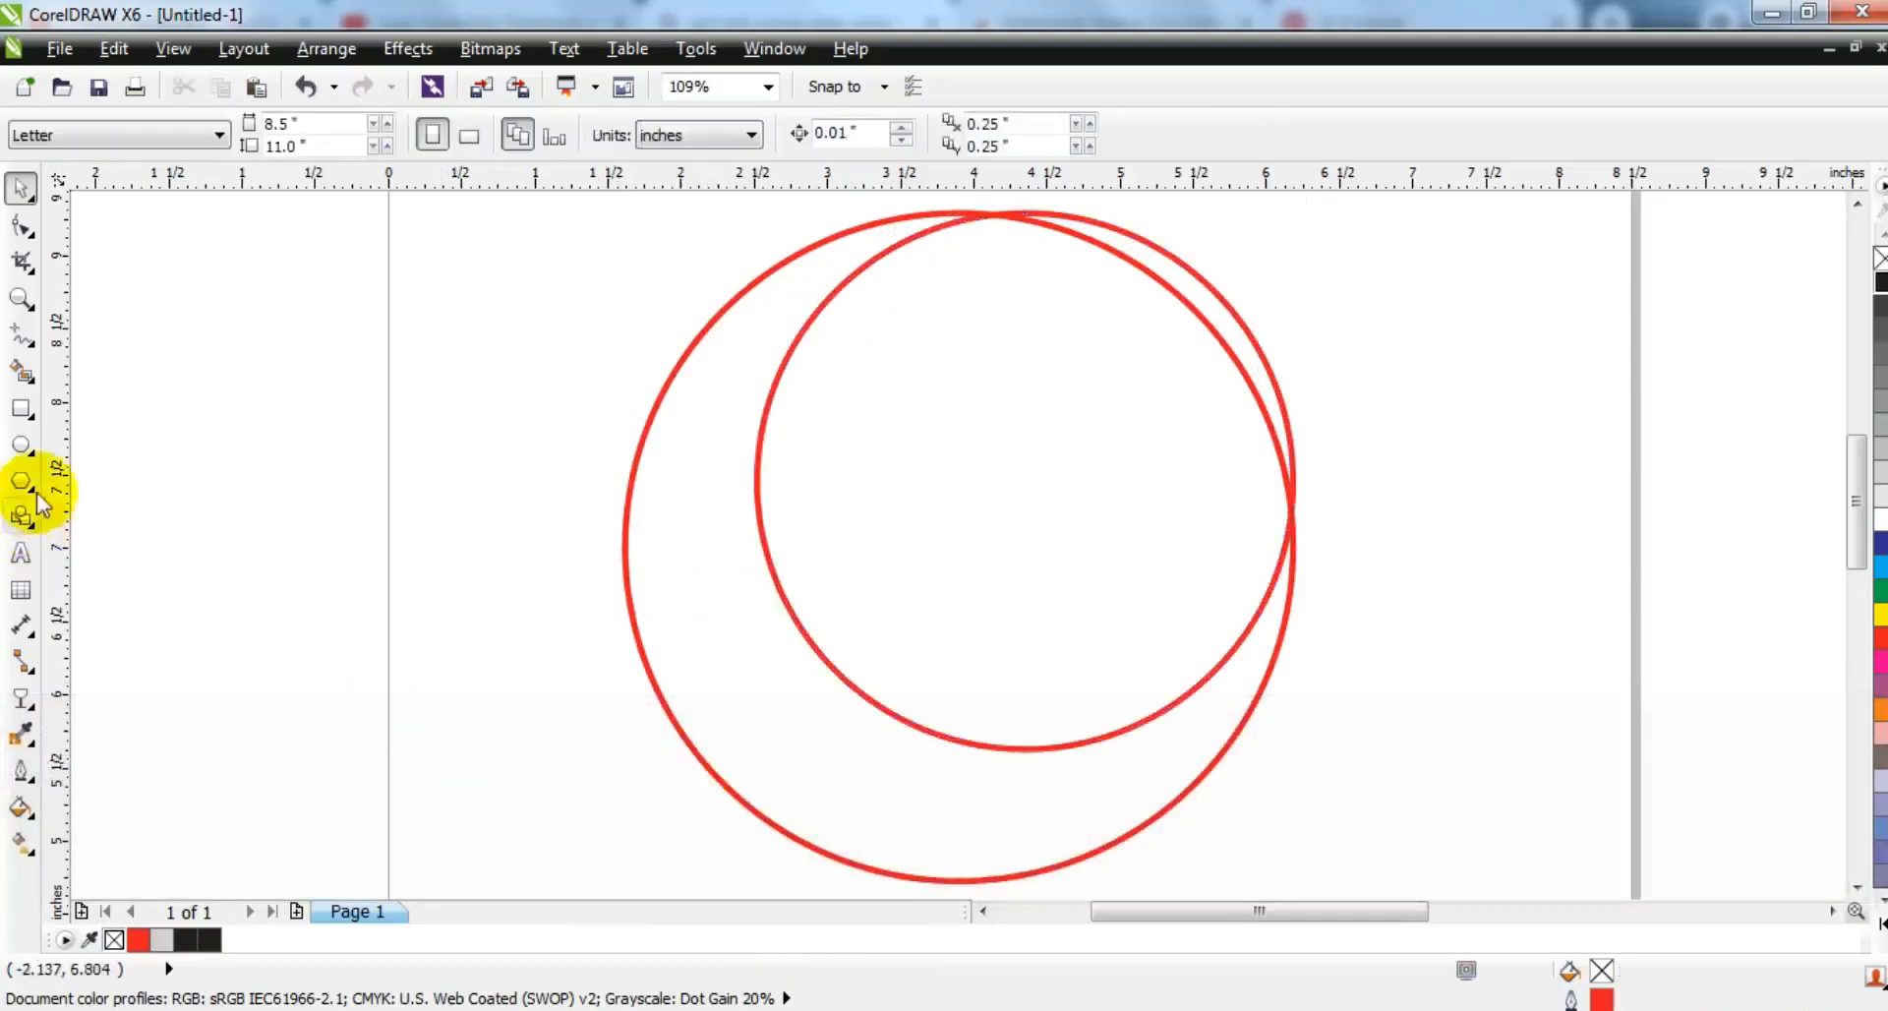
left_click(25, 450)
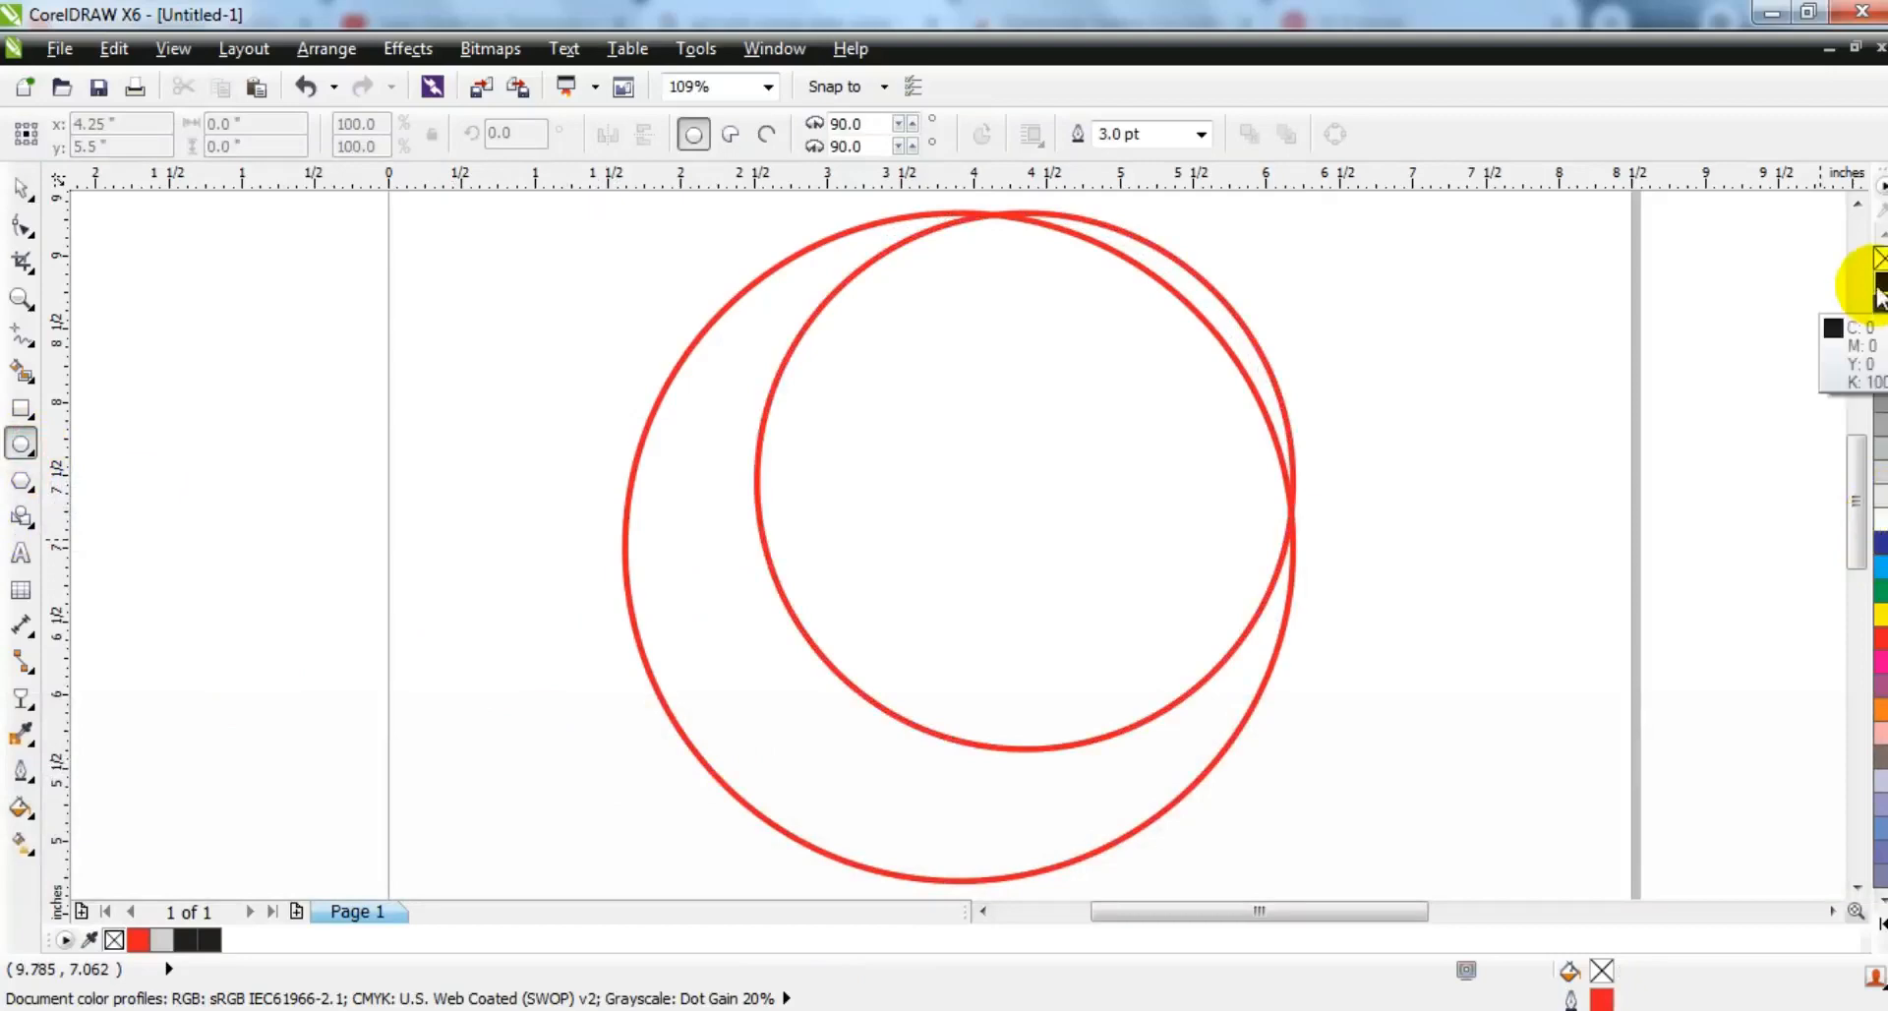
Draw a small ring circle, shrink it to about 86% and place it on a crossing point
left_click_drag(1255, 594, 1269, 633)
left_click(22, 187)
key("shift+F2")
key("F3")
left_click_drag(922, 304, 909, 308)
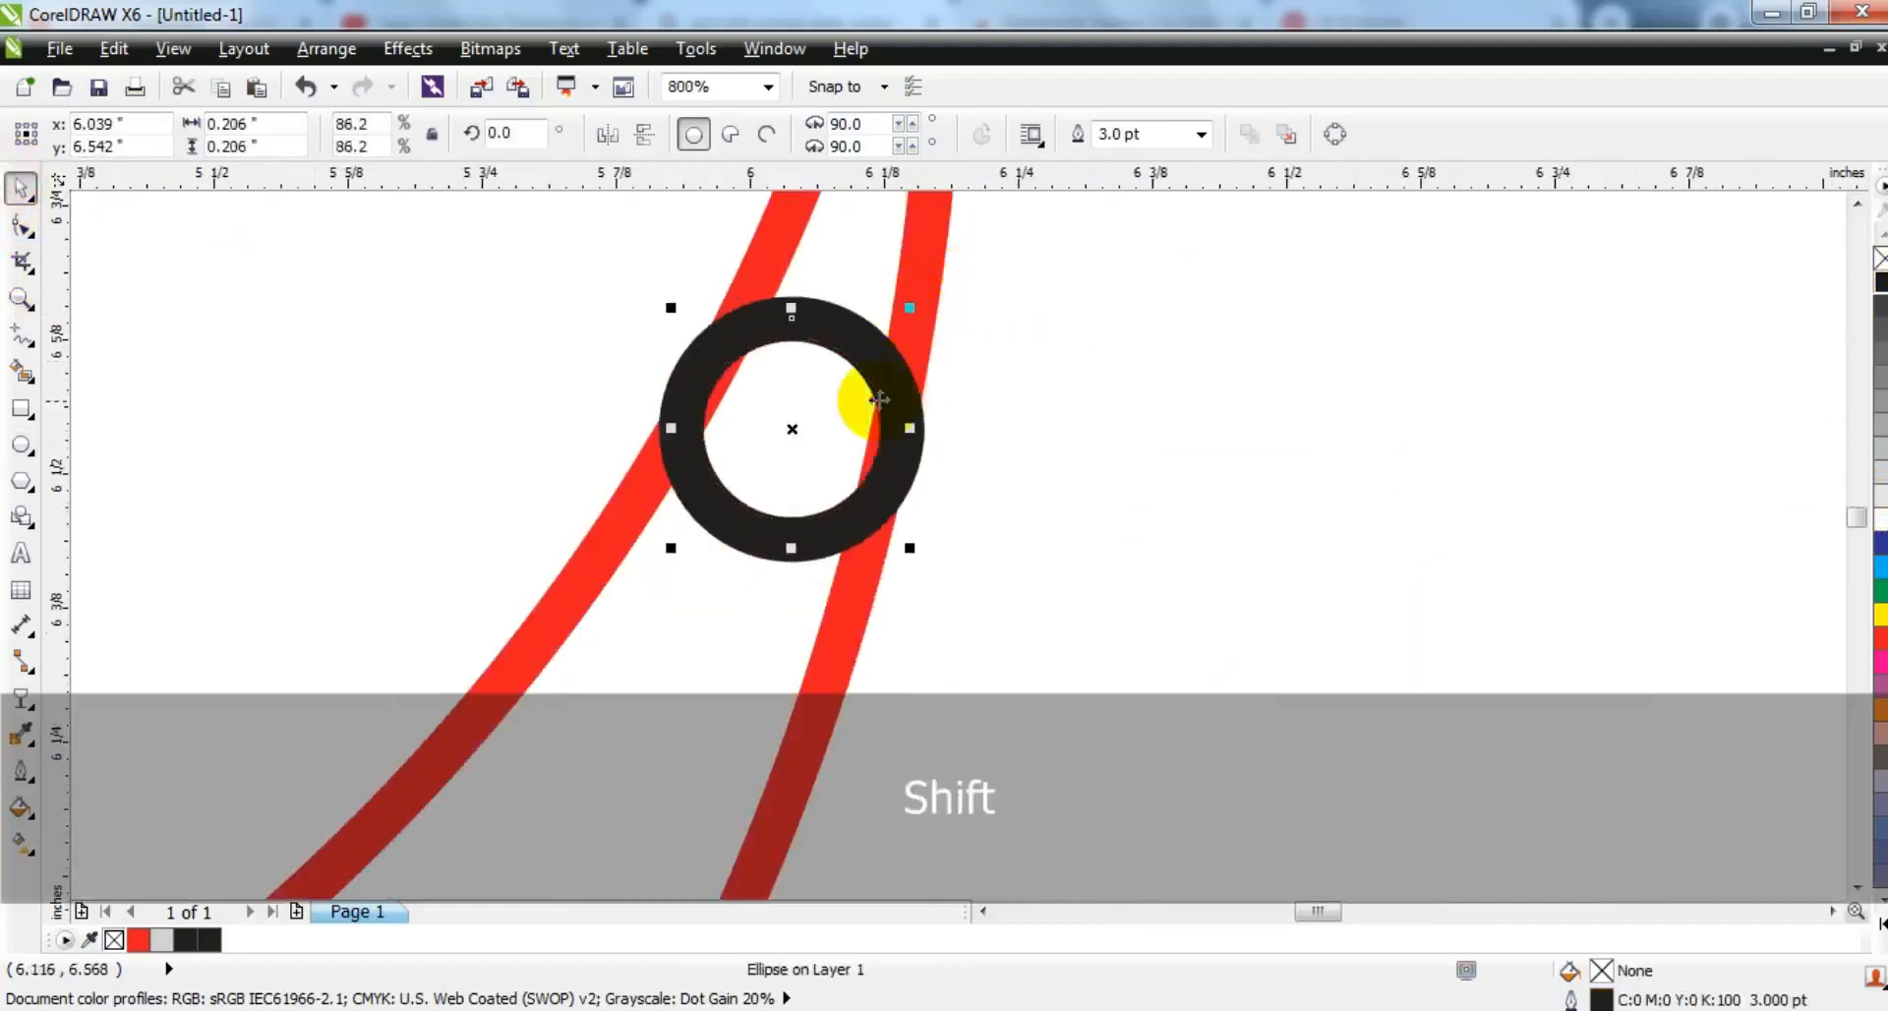
left_click_drag(886, 401, 871, 429)
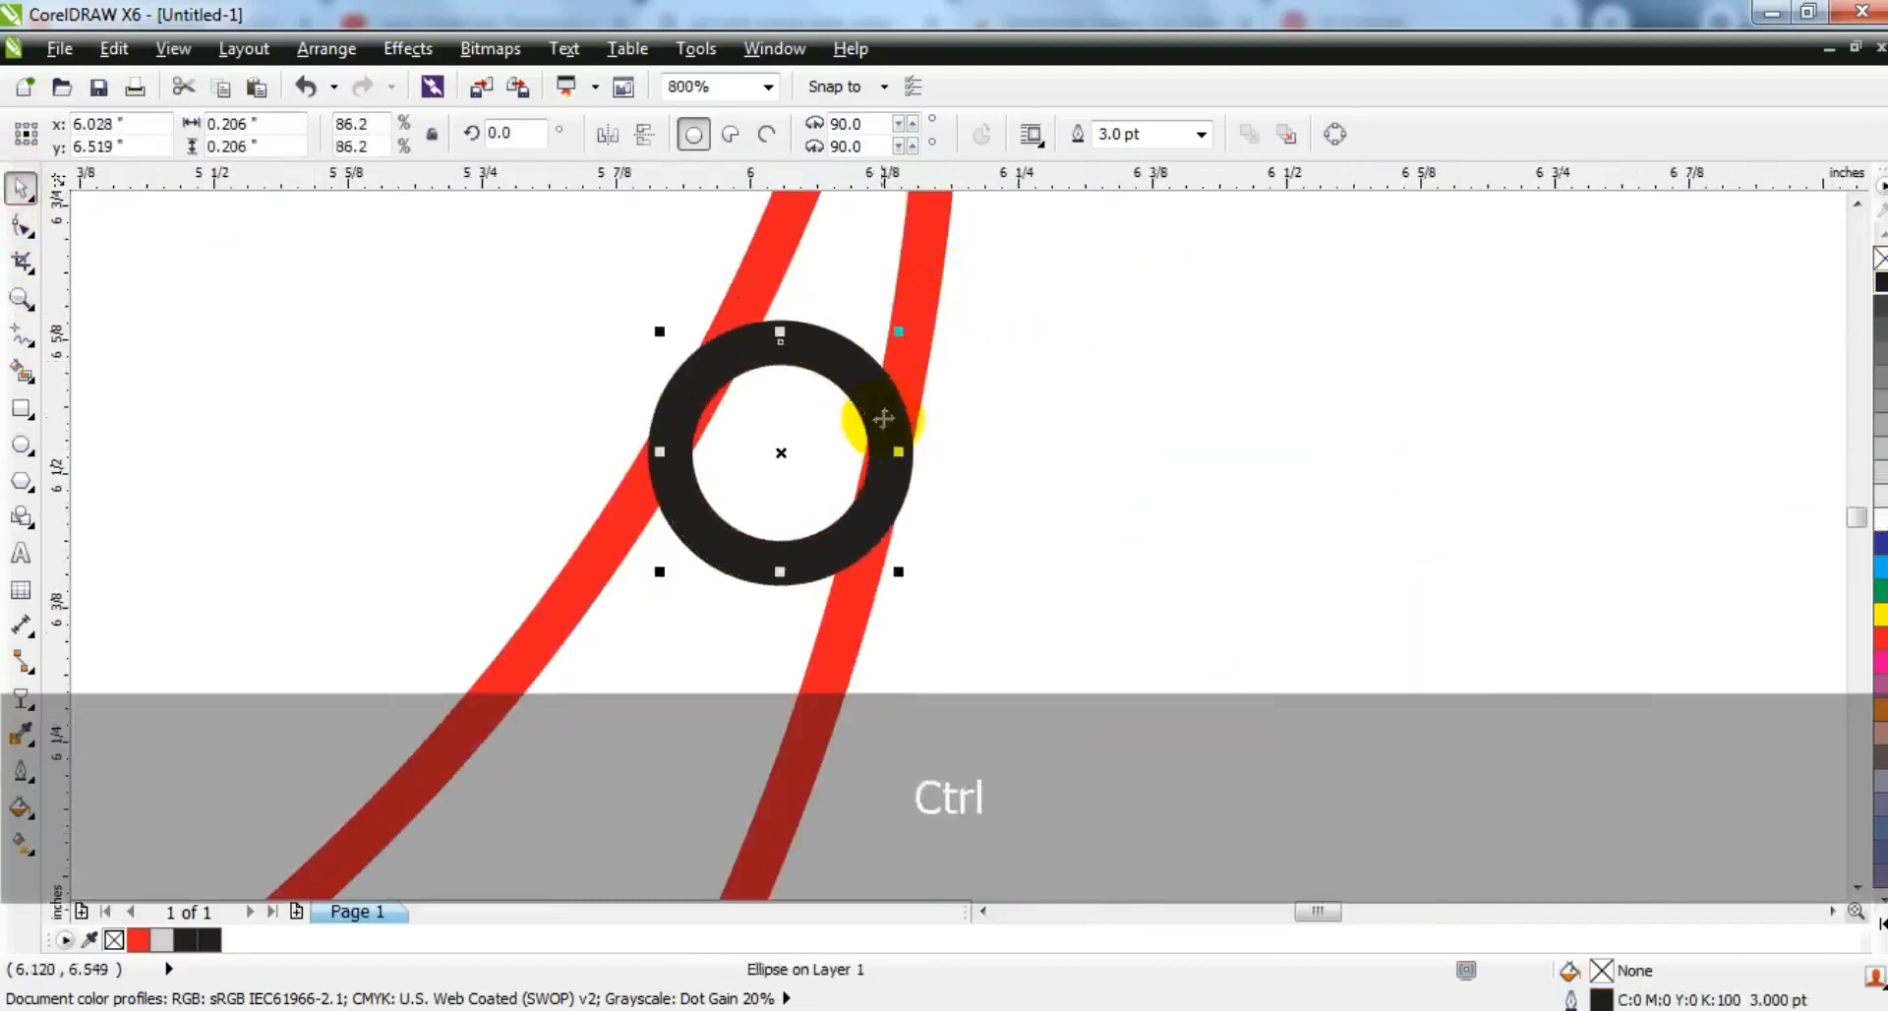
Check the ring at the top crossing against the large red circle
key("F3")
key("F3")
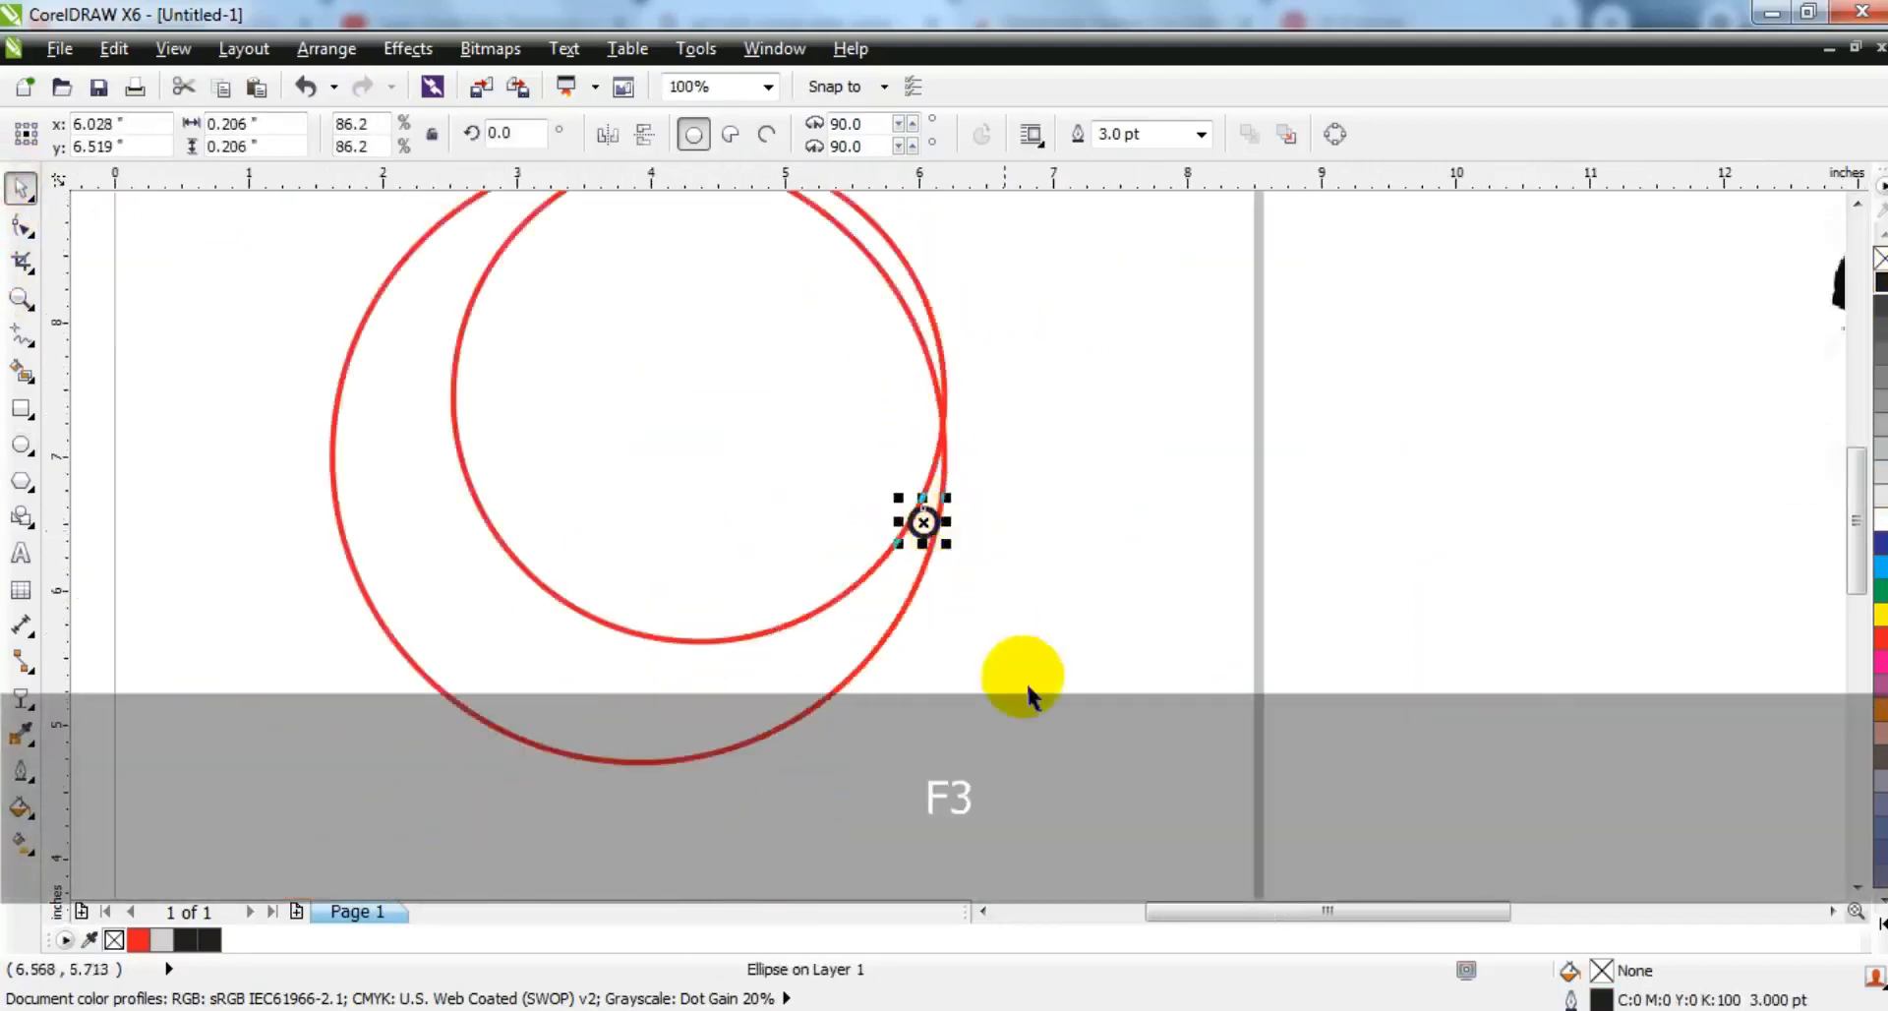
key("F3")
left_click_drag(1053, 758, 576, 343)
key("shift+F2")
key("Escape")
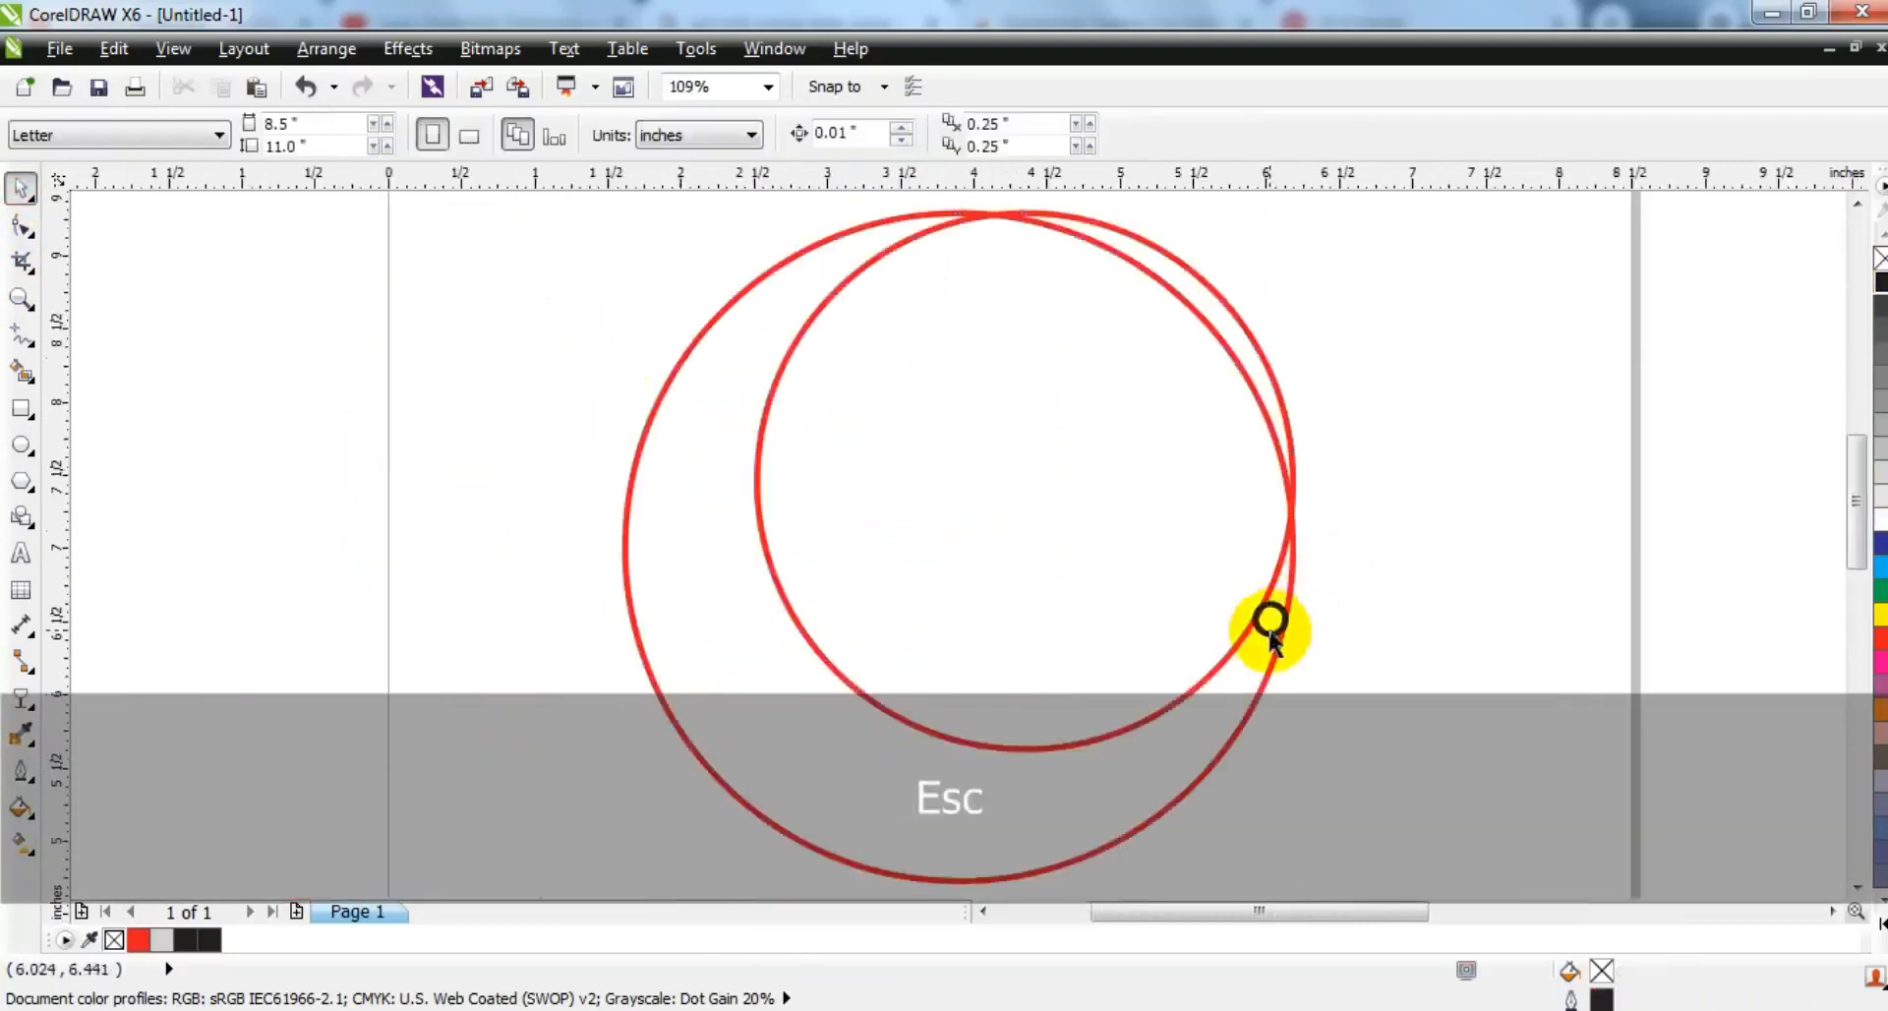
left_click(887, 250)
key("shift+F2")
key("F3")
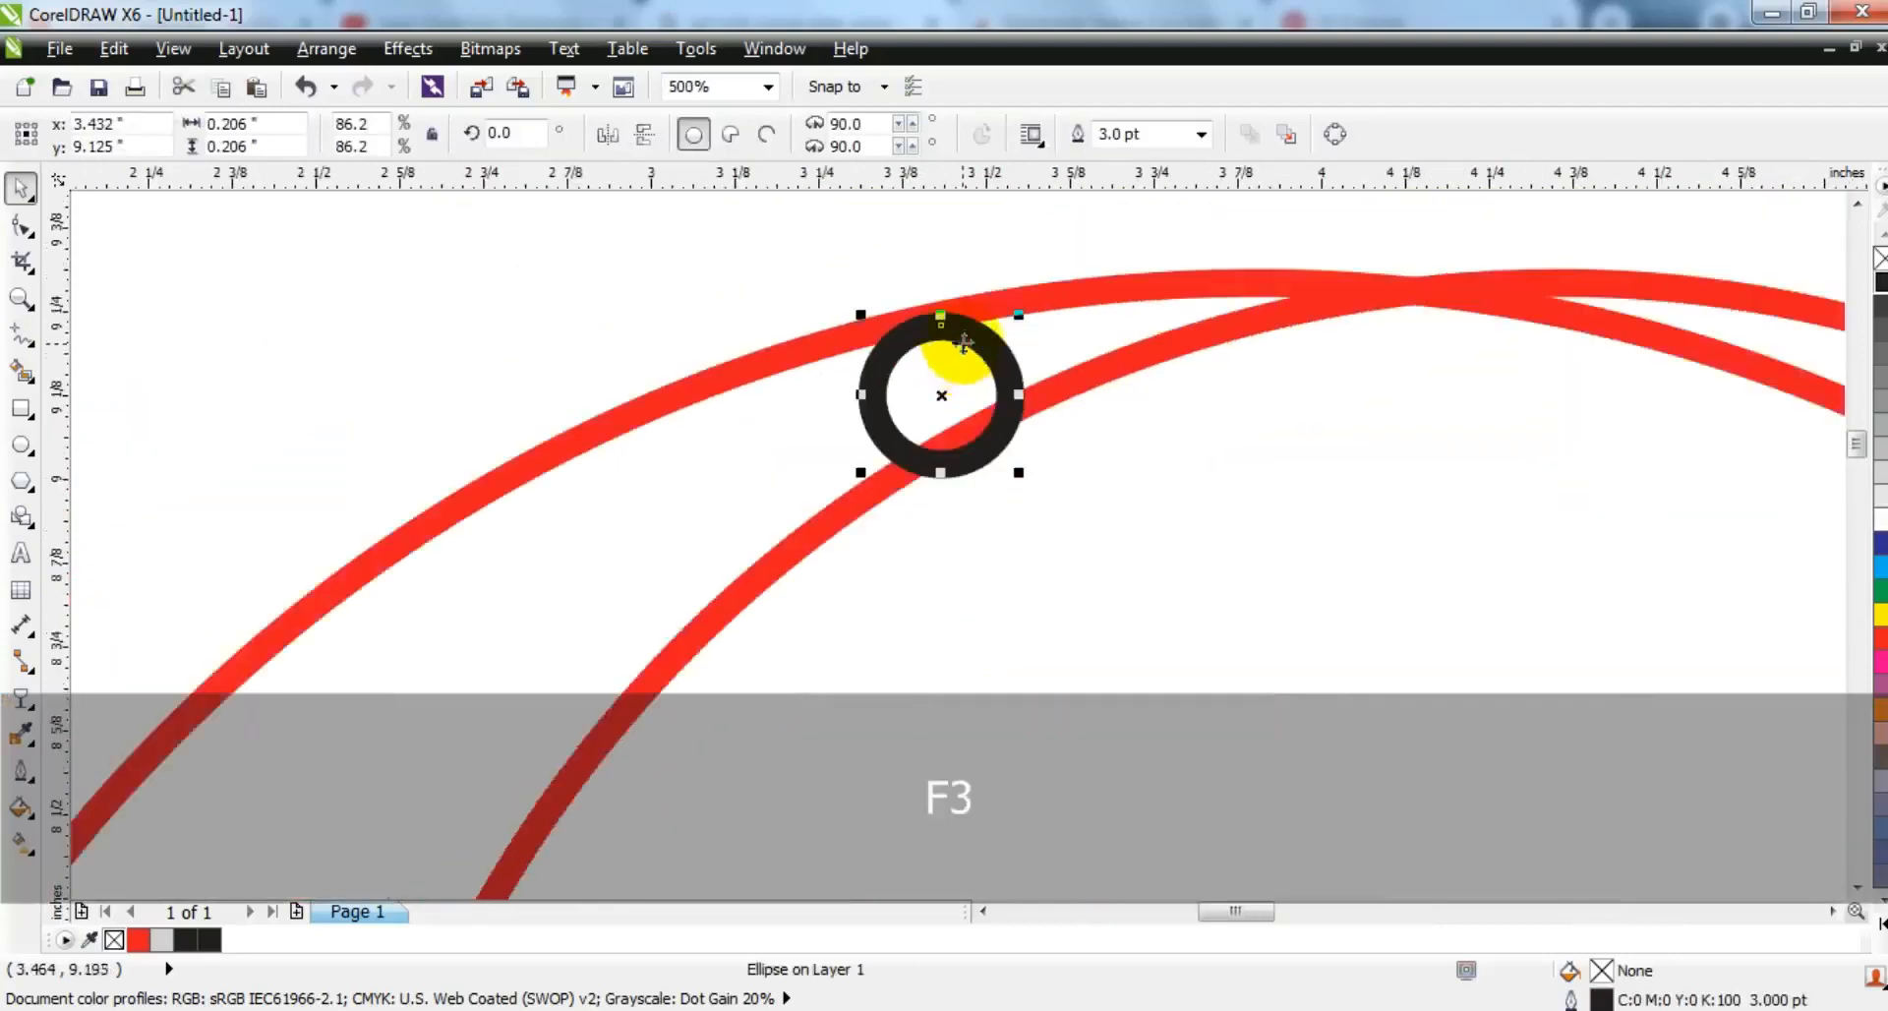
left_click(1065, 288)
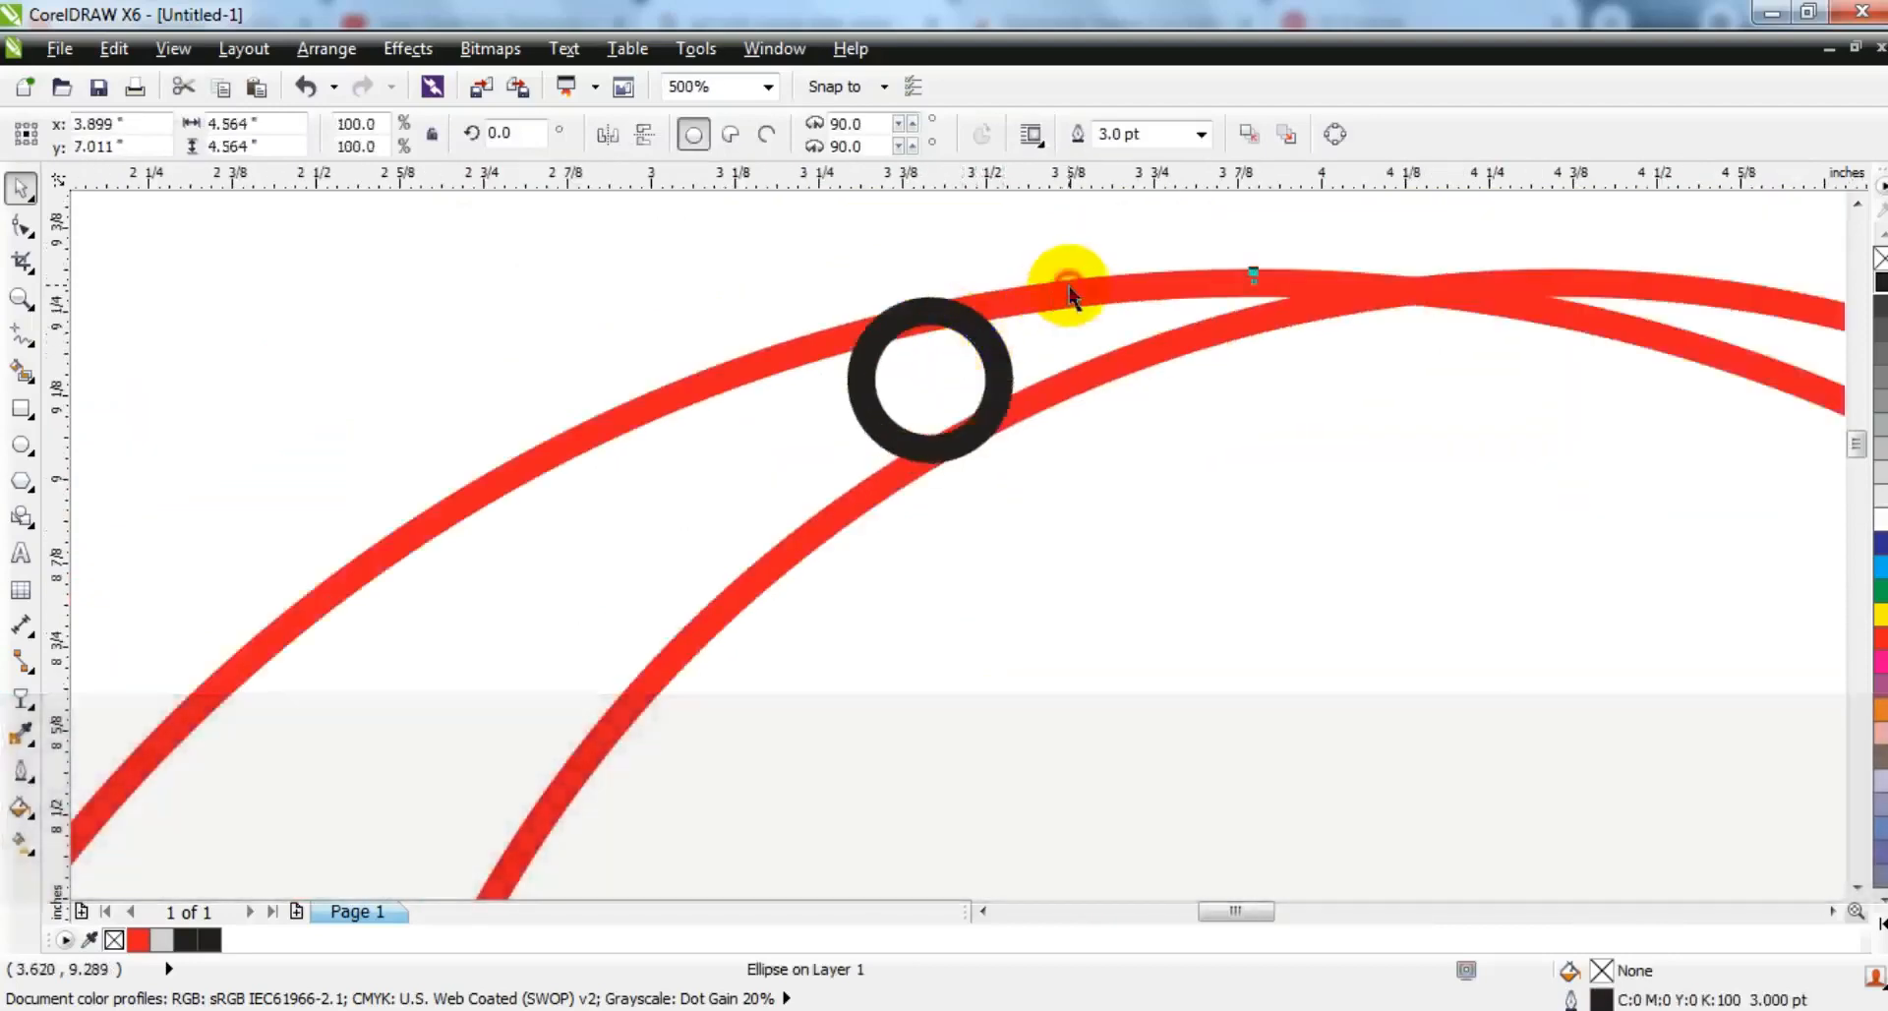
key("shift+F2")
key("Escape")
Smart Fill the crescent area grey and delete both red circles
left_click(21, 372)
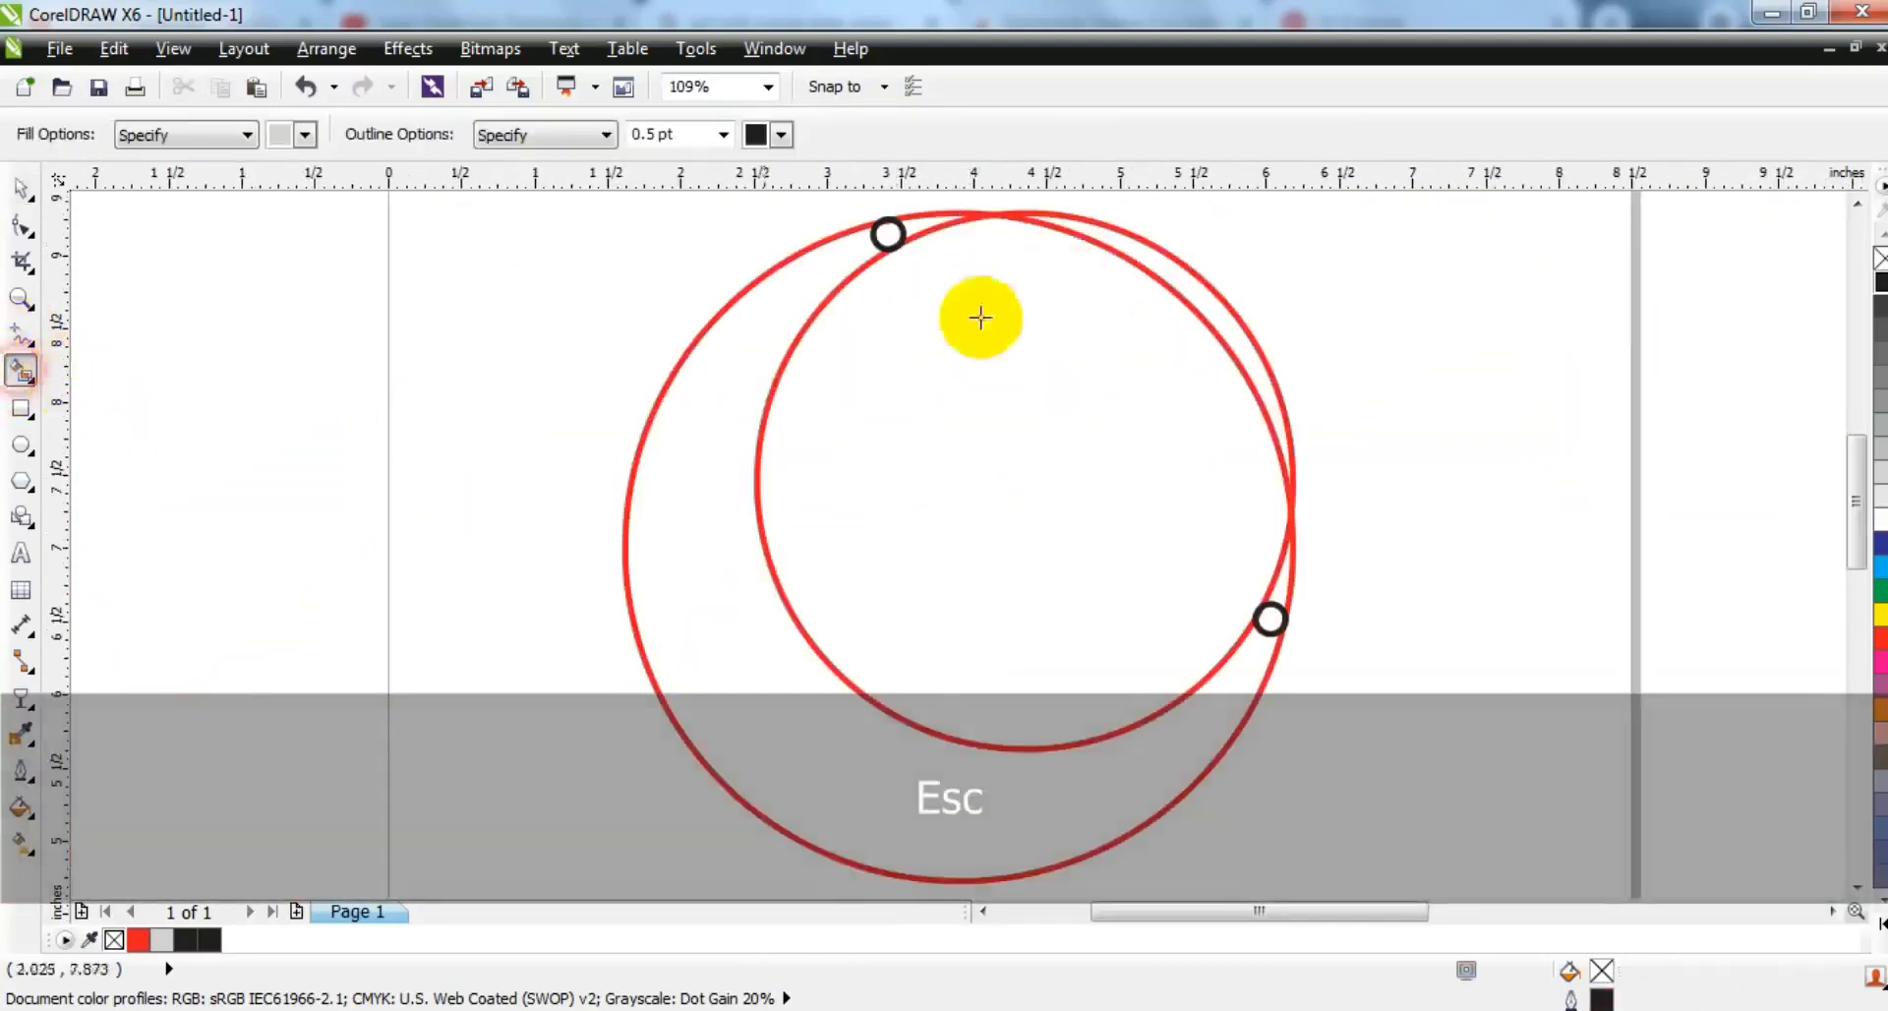
left_click(755, 393)
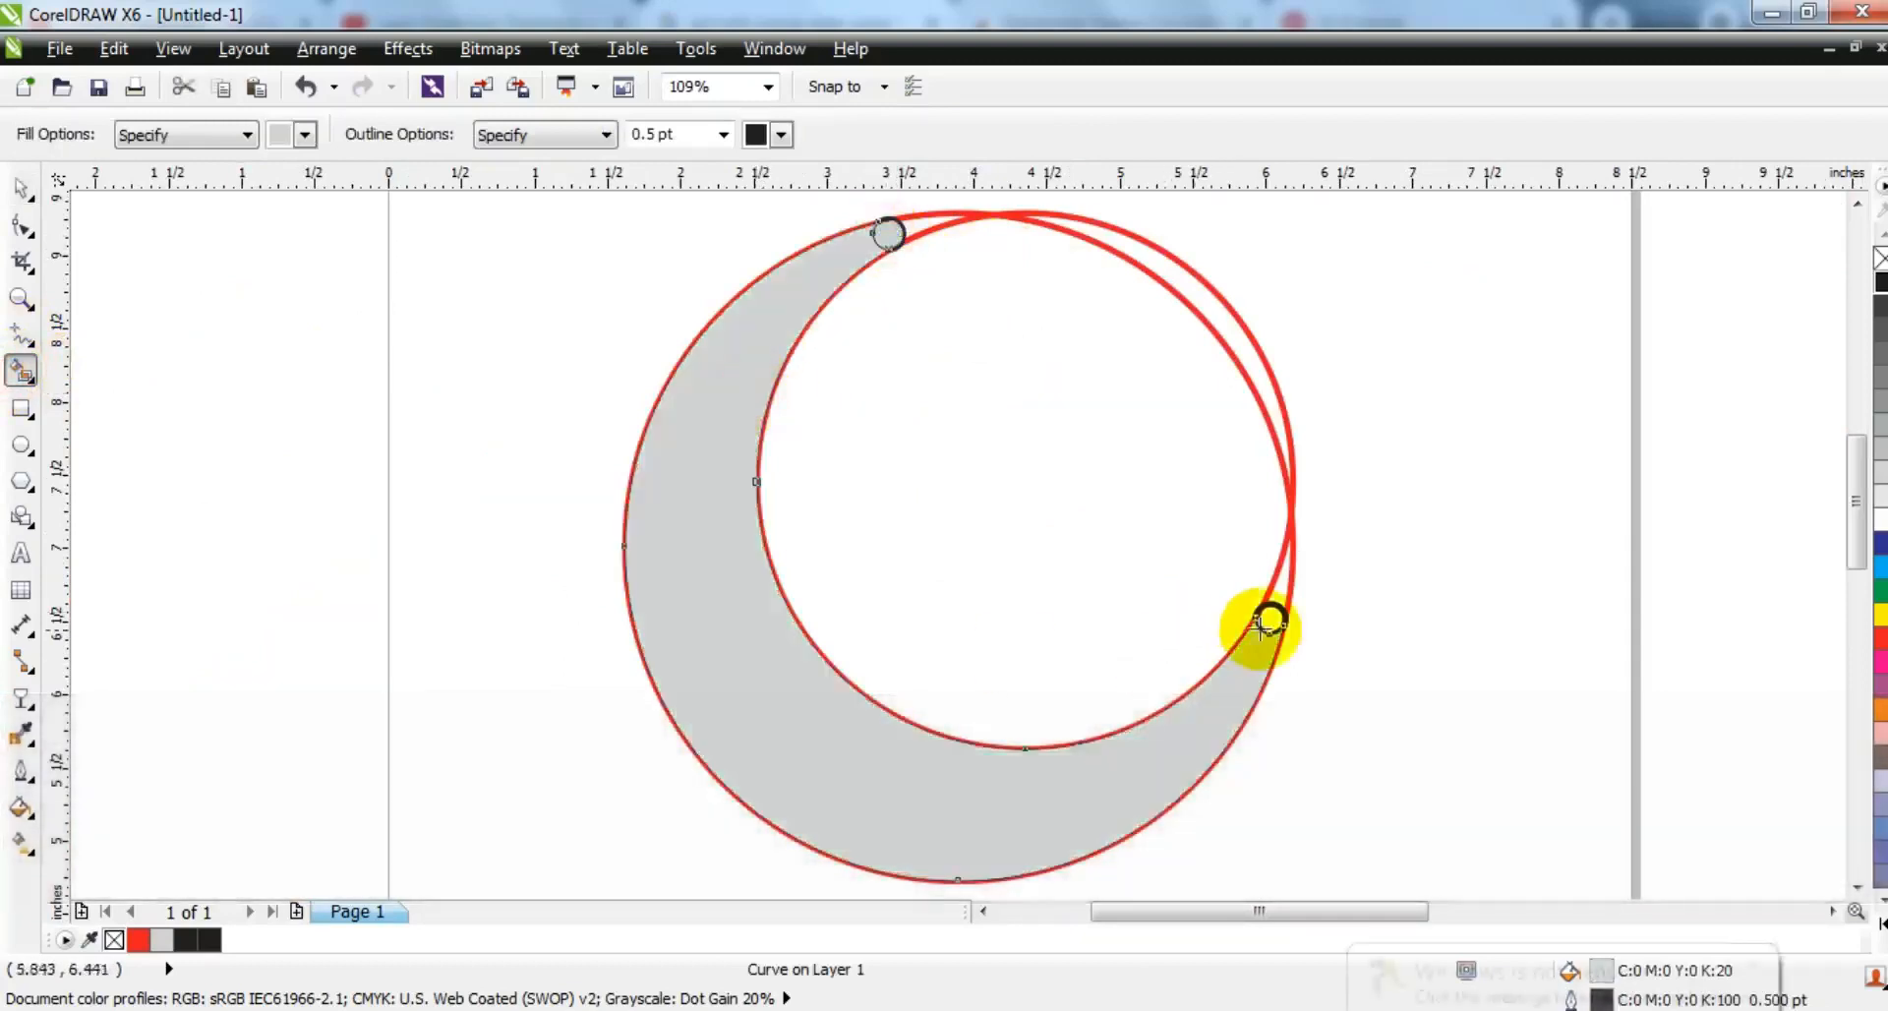
left_click(21, 186)
left_click(1376, 531)
left_click(1288, 561)
key("Delete")
left_click(1295, 550)
key("Delete")
Remove the rings at the crescent's right and top tips
left_click_drag(1341, 553, 1270, 621)
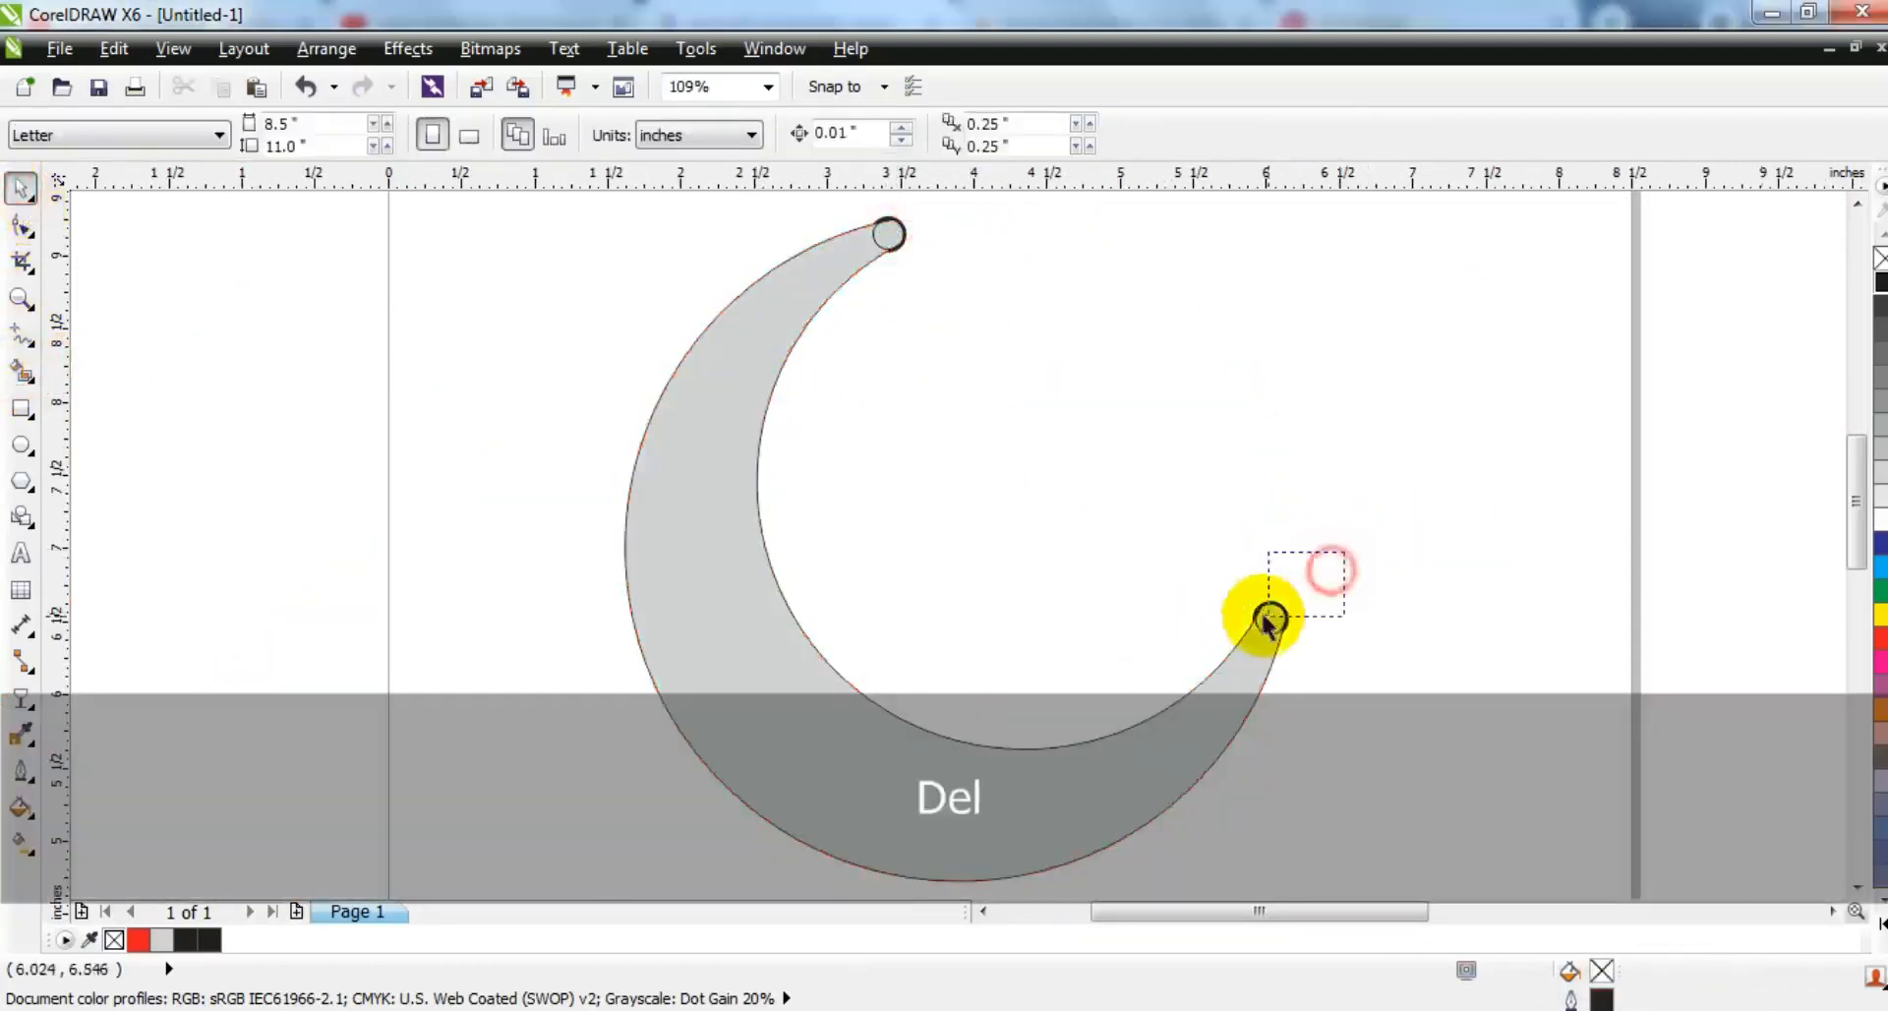
left_click(1255, 611)
key("Delete")
left_click(904, 241)
key("Delete")
Weld the crescent with the two tip circles into one shape
left_click(890, 236, "shift")
left_click(1278, 634, "shift")
left_click(1273, 618, "shift")
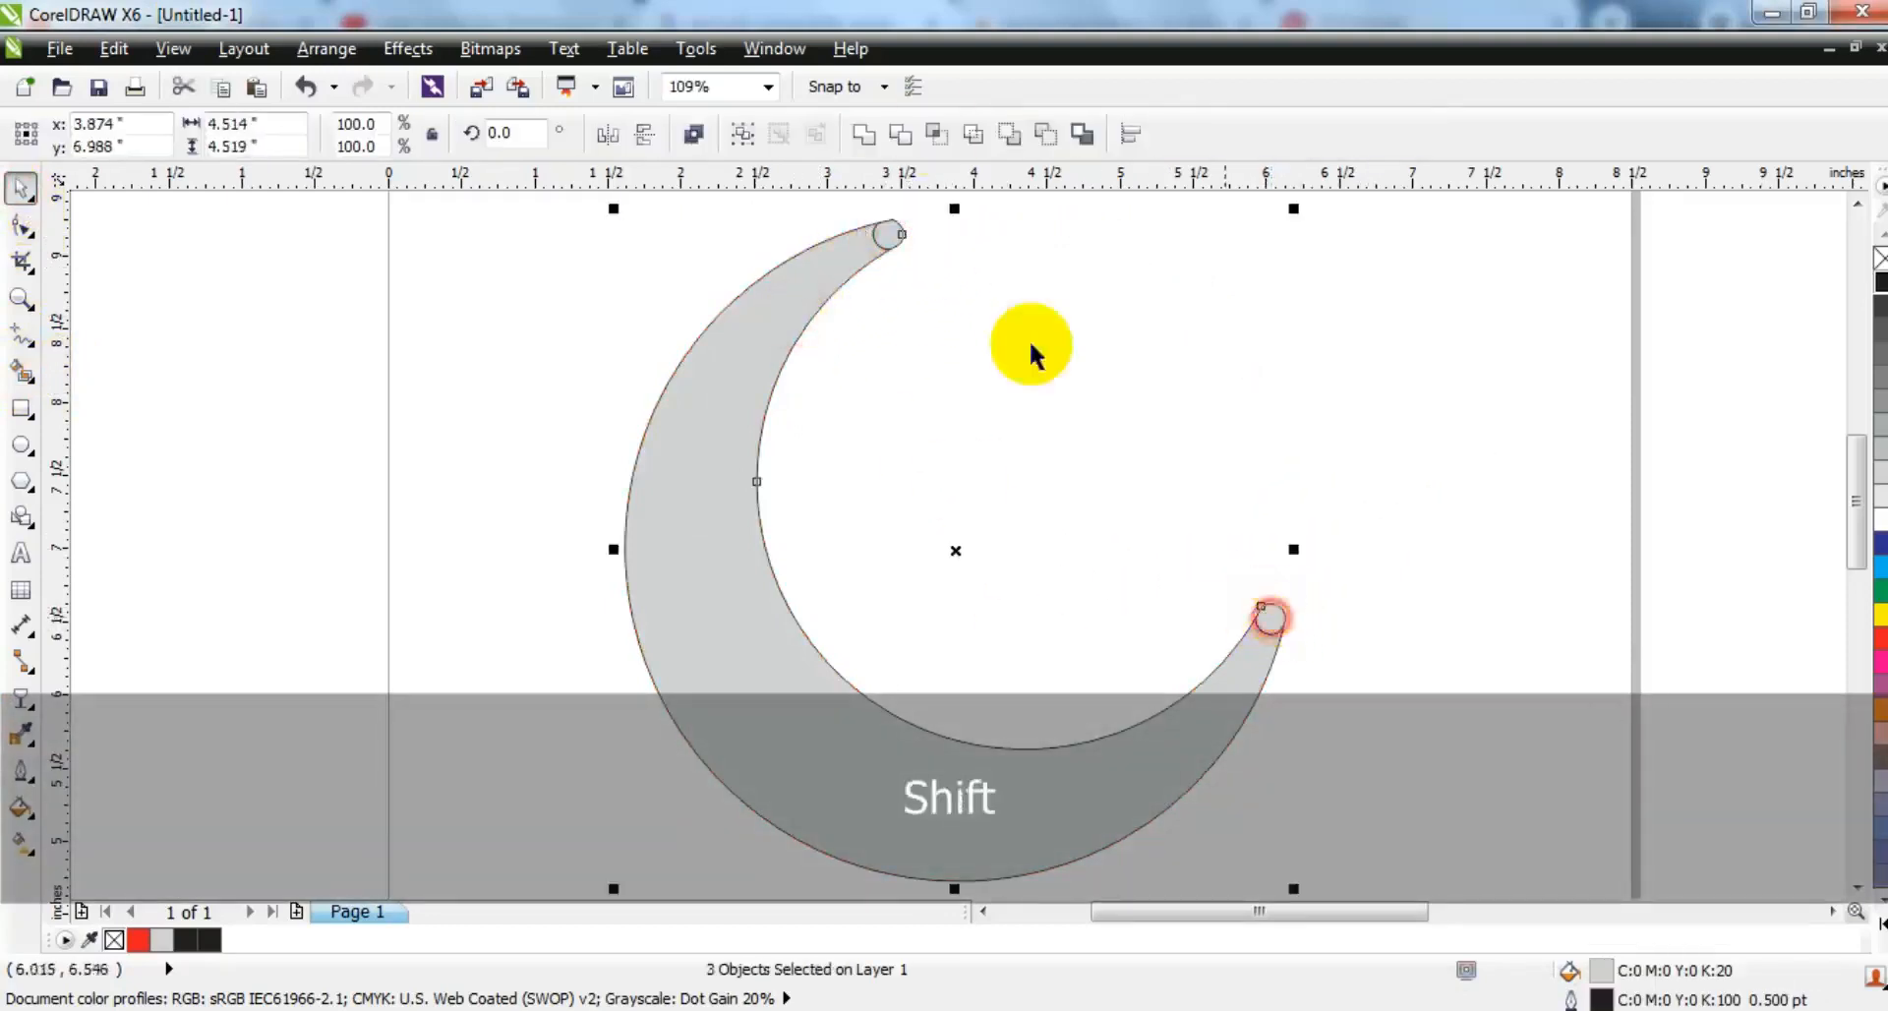
left_click(863, 138)
left_click(1210, 332)
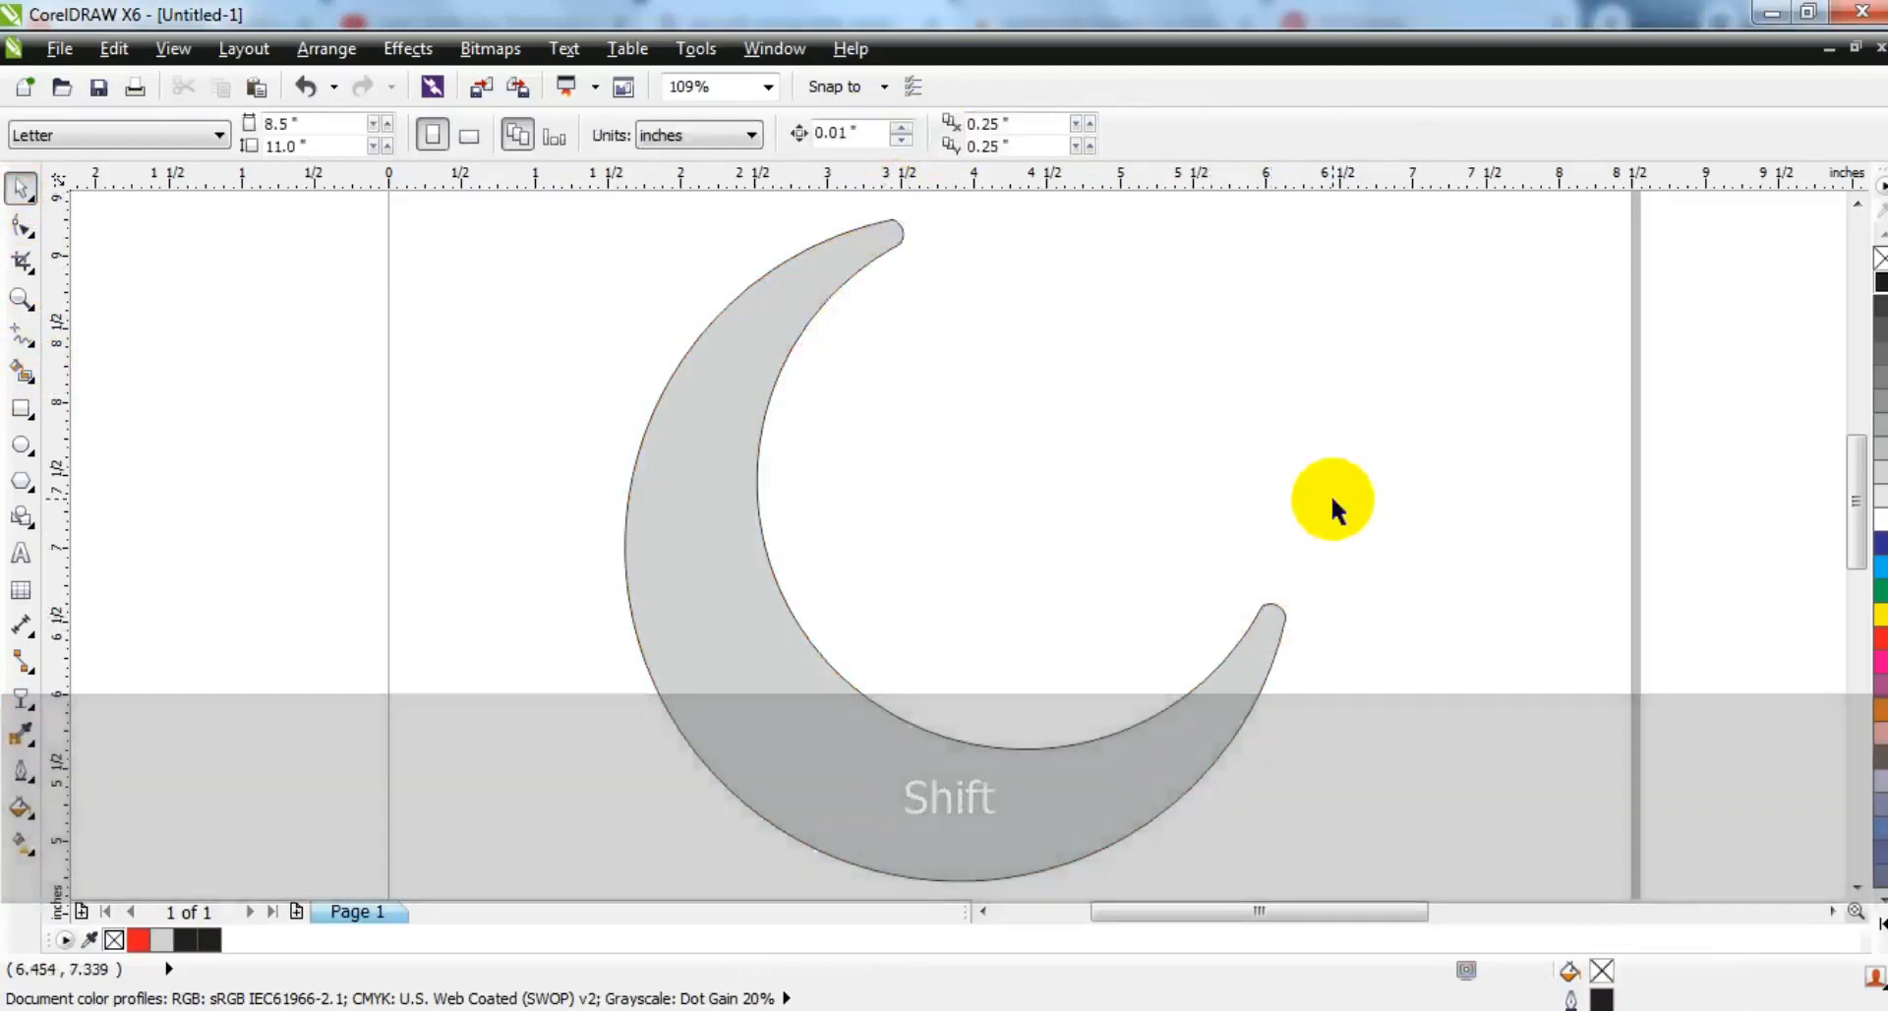
Rotate the crescent slightly clockwise
key("F3")
left_click(812, 736)
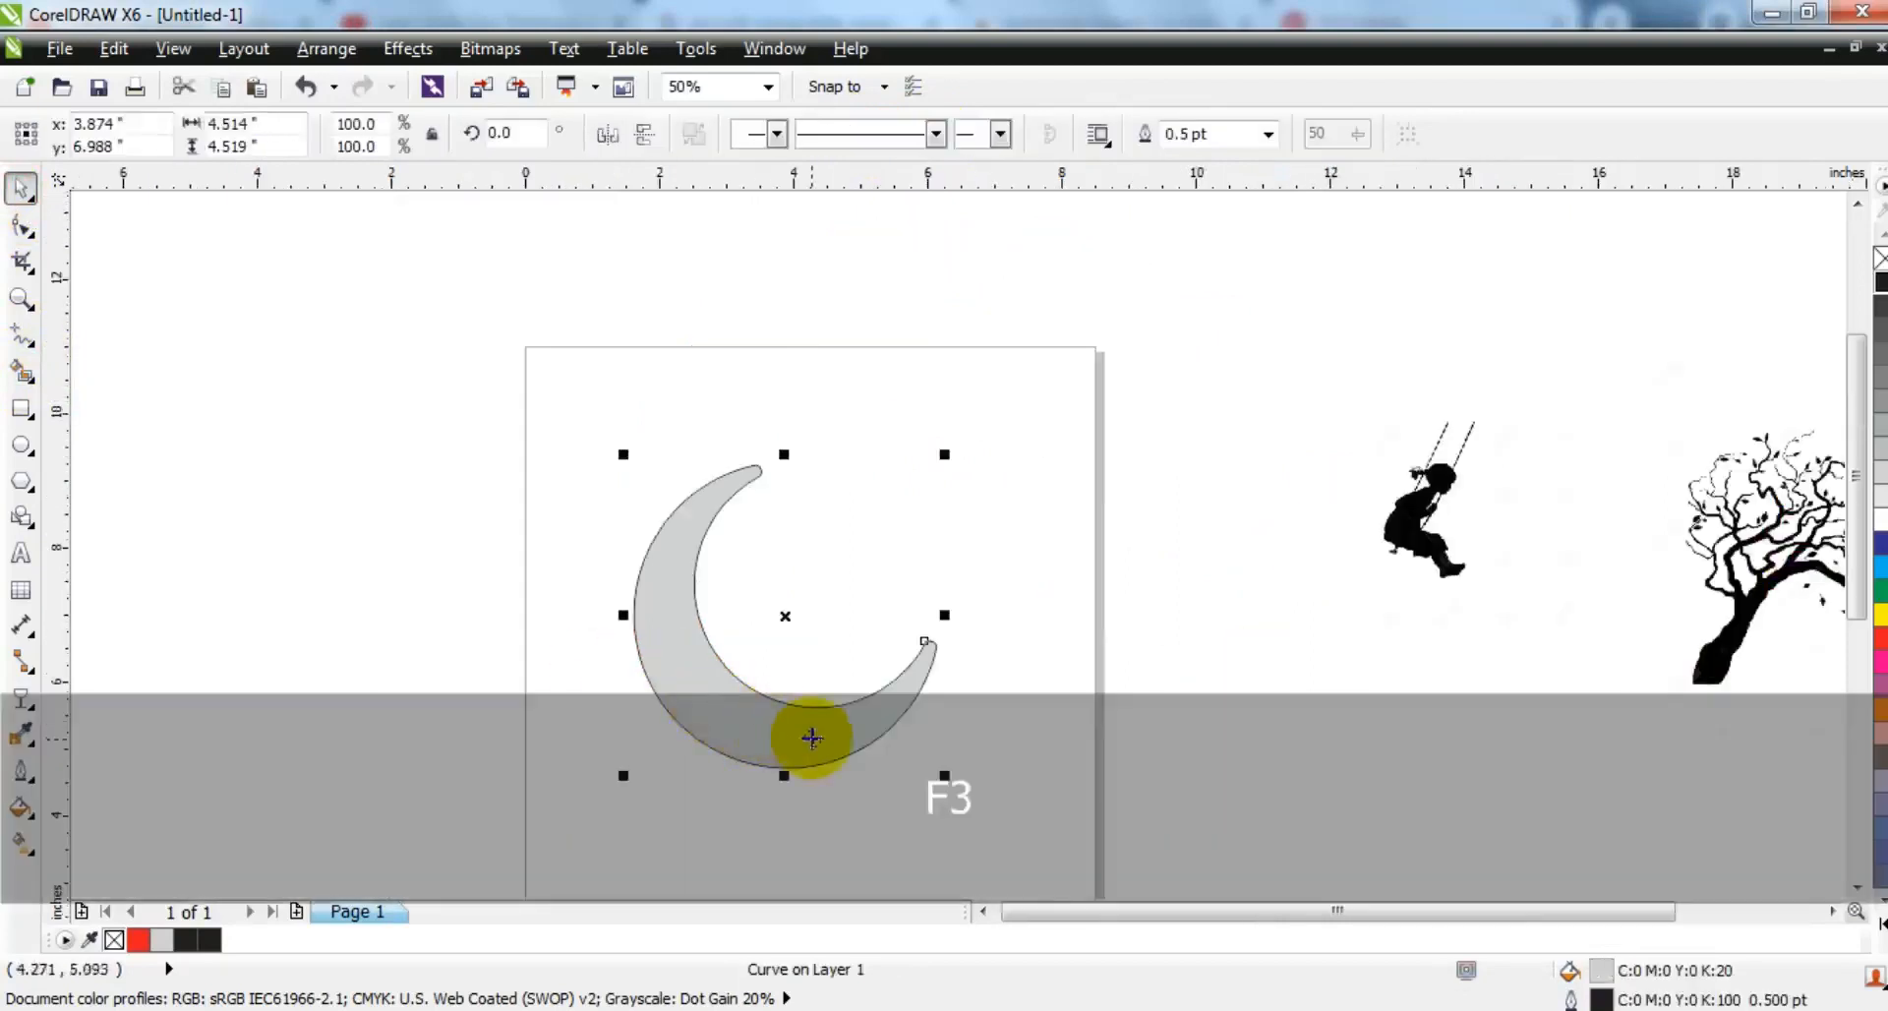
left_click_drag(935, 778, 894, 778)
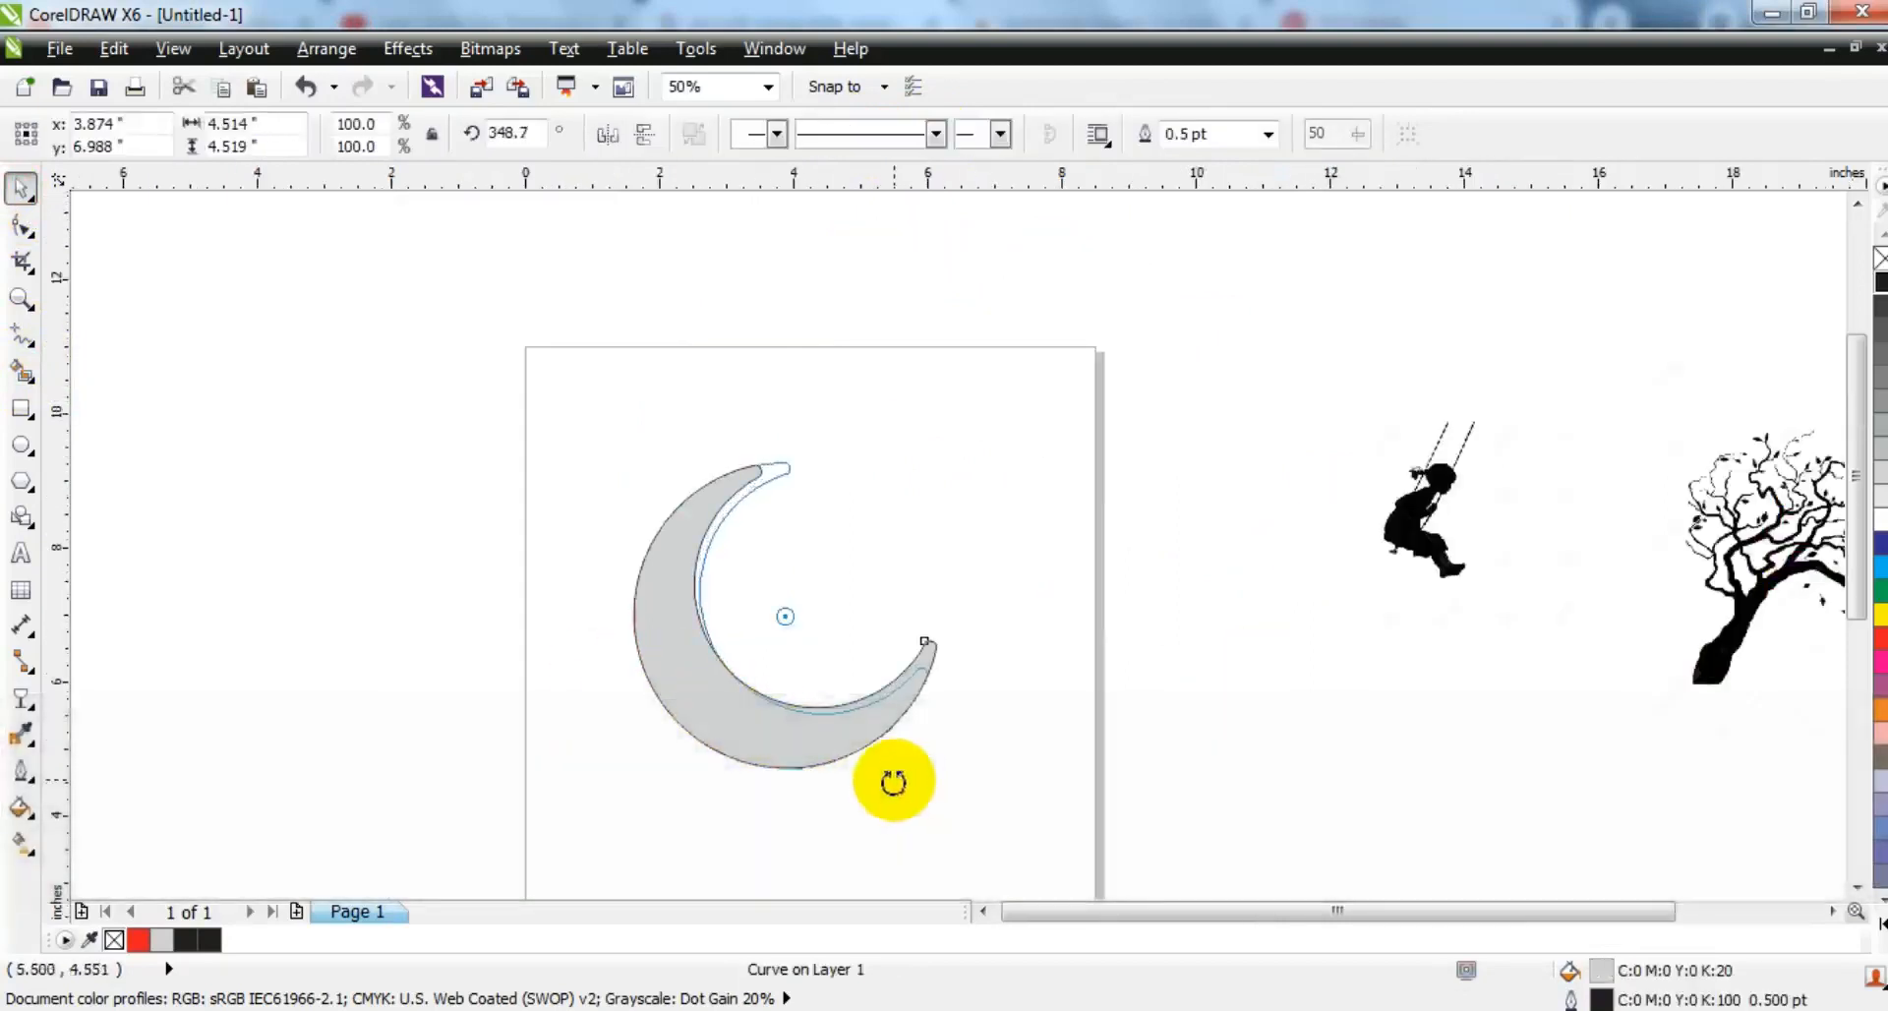
left_click(1211, 799)
left_click(1416, 526)
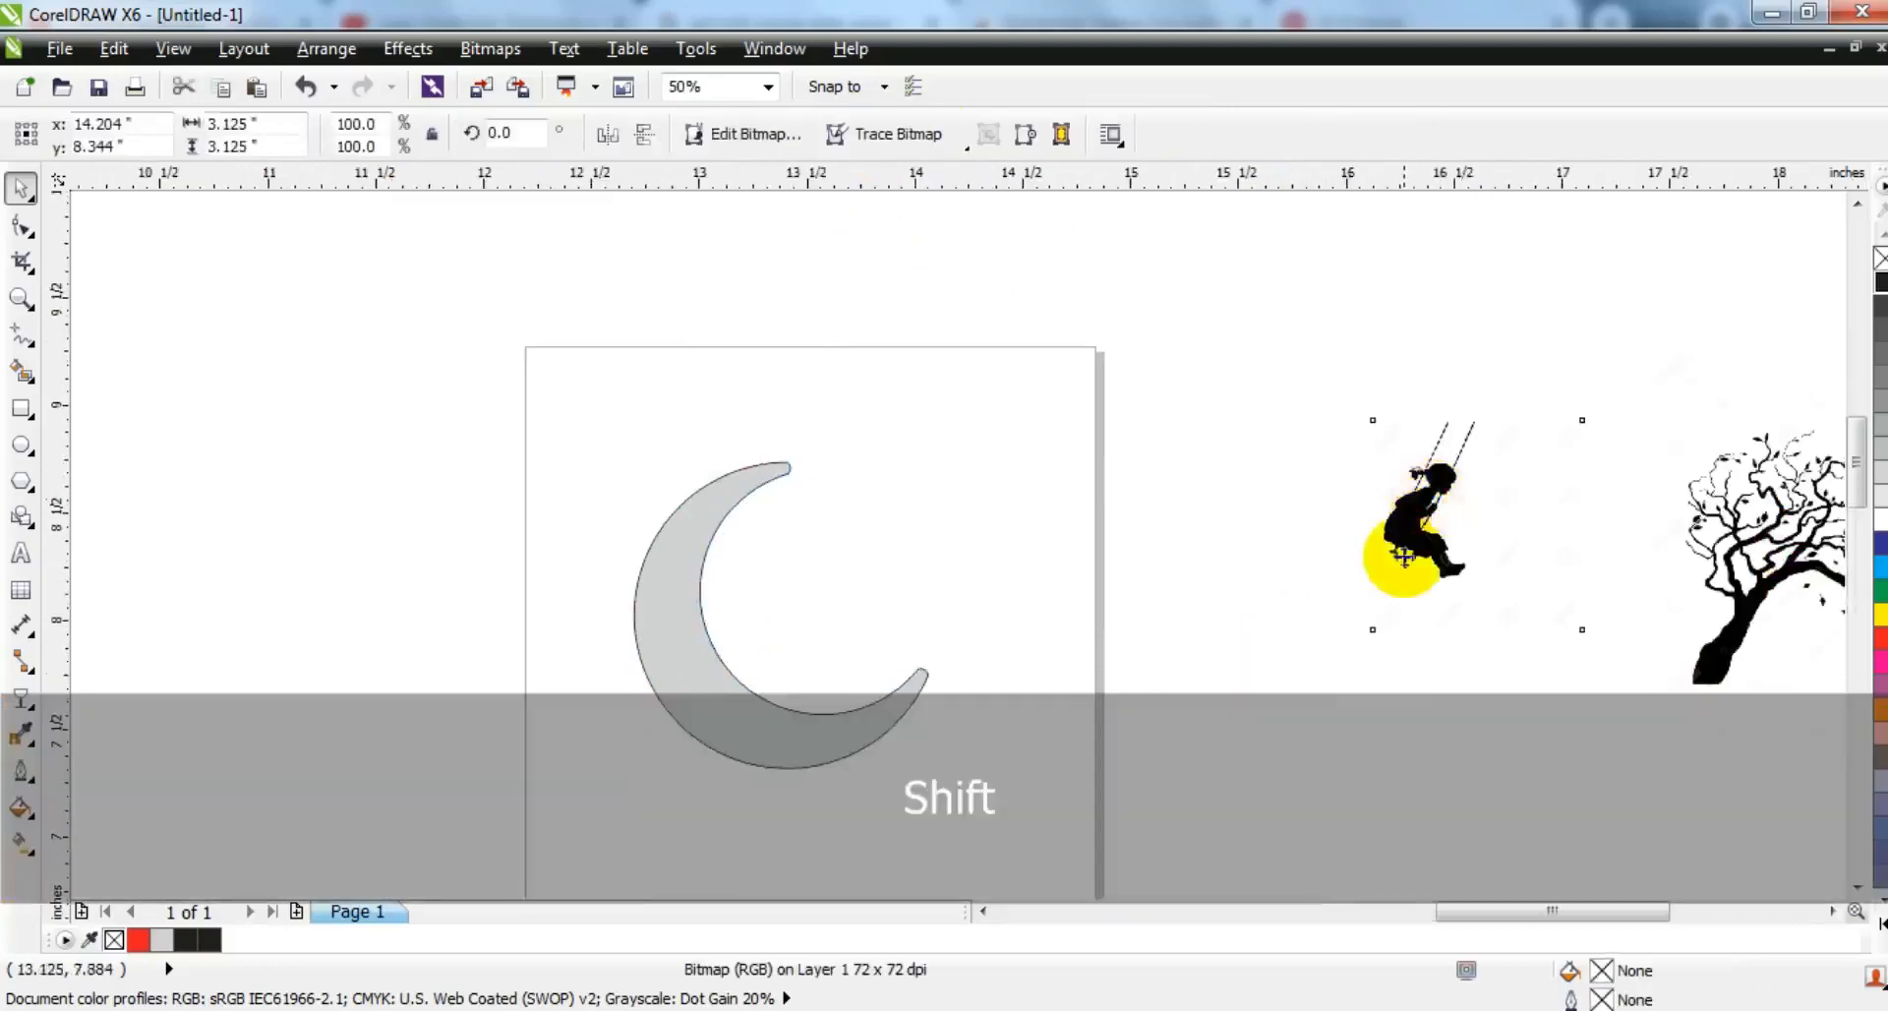
Convert the girl picture to a Grayscale (8-bit) bitmap
key("shift+F2")
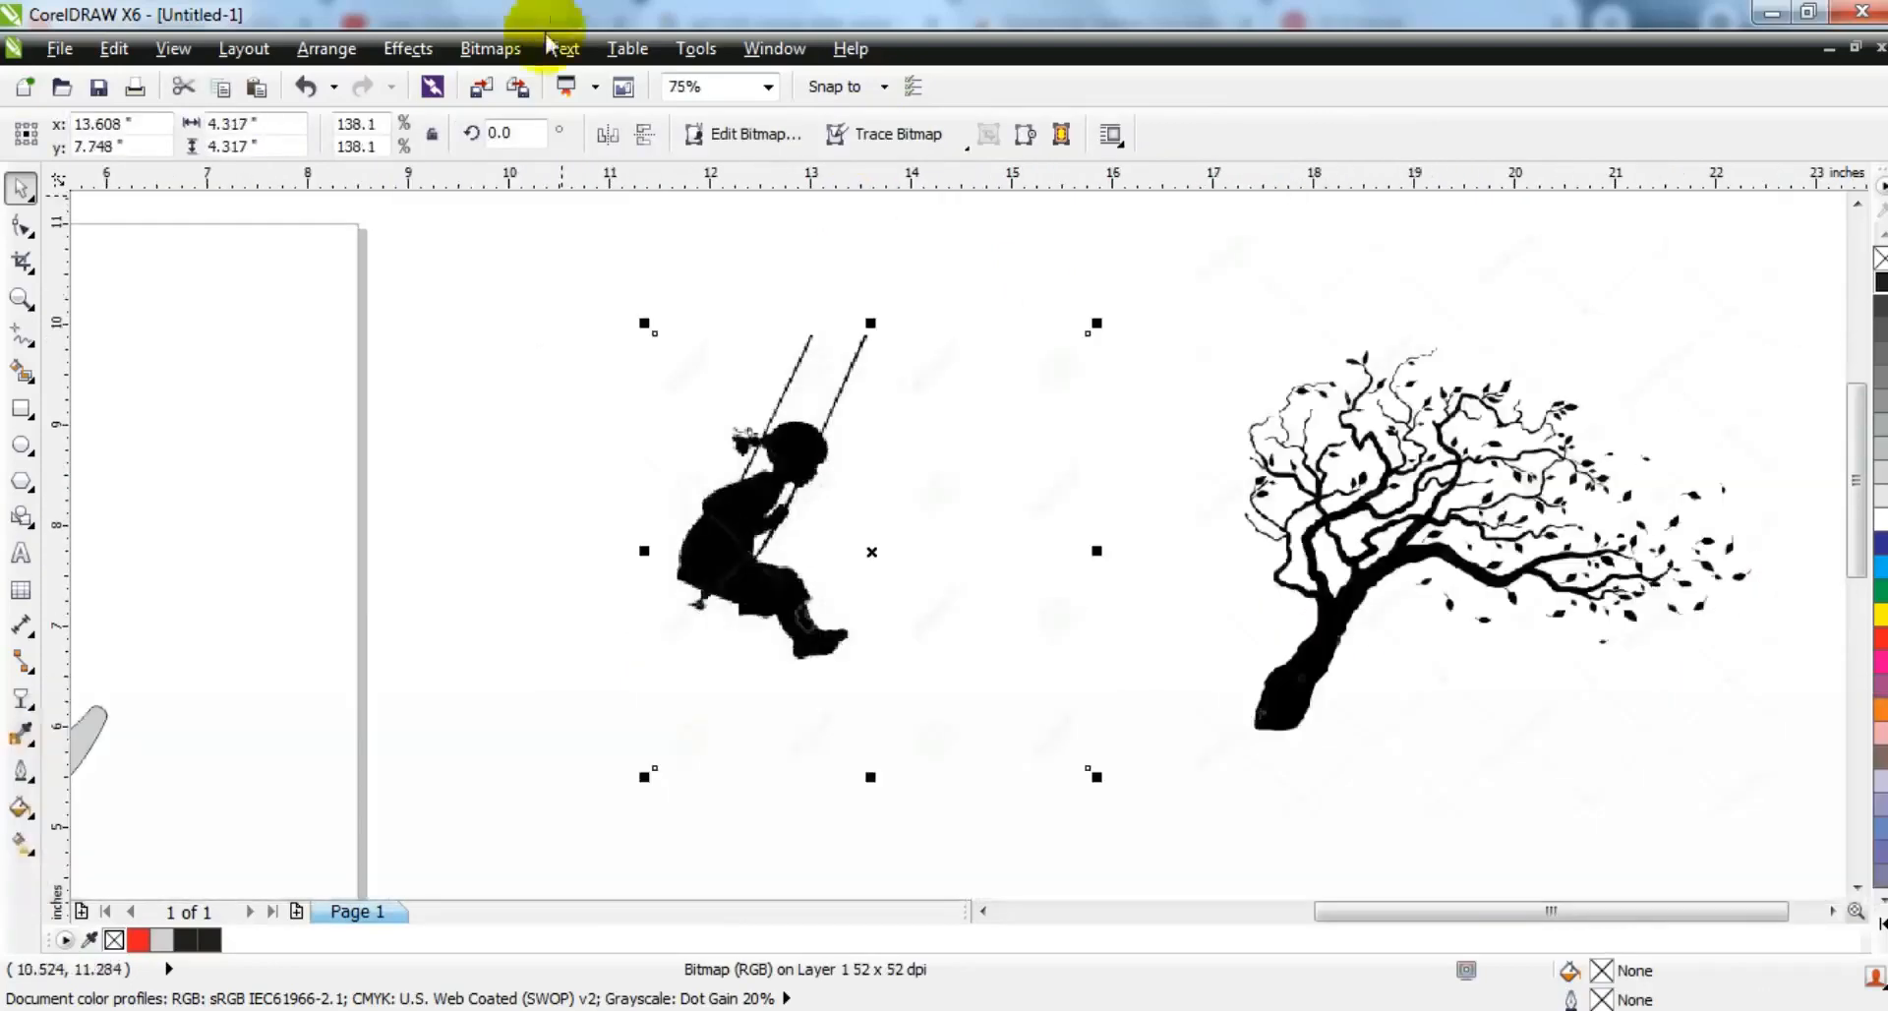
left_click(536, 74)
left_click(1612, 392)
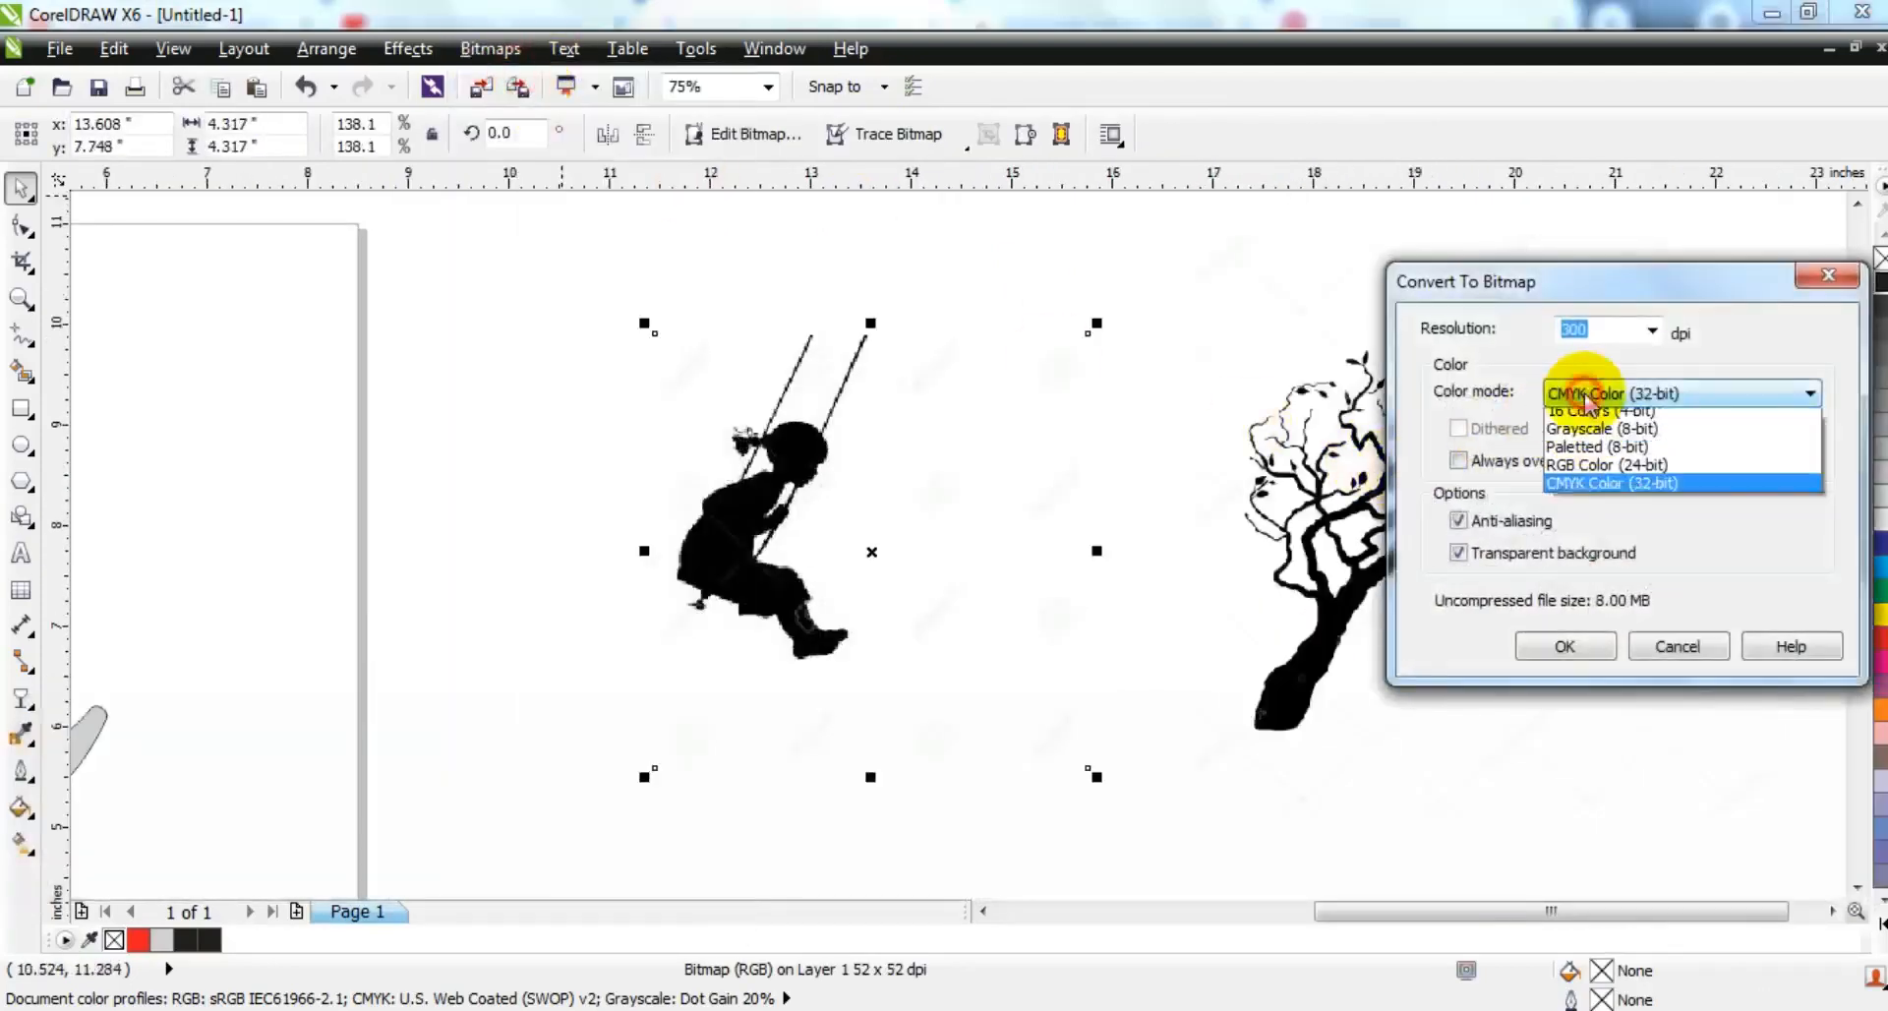
left_click(1584, 455)
left_click(1597, 645)
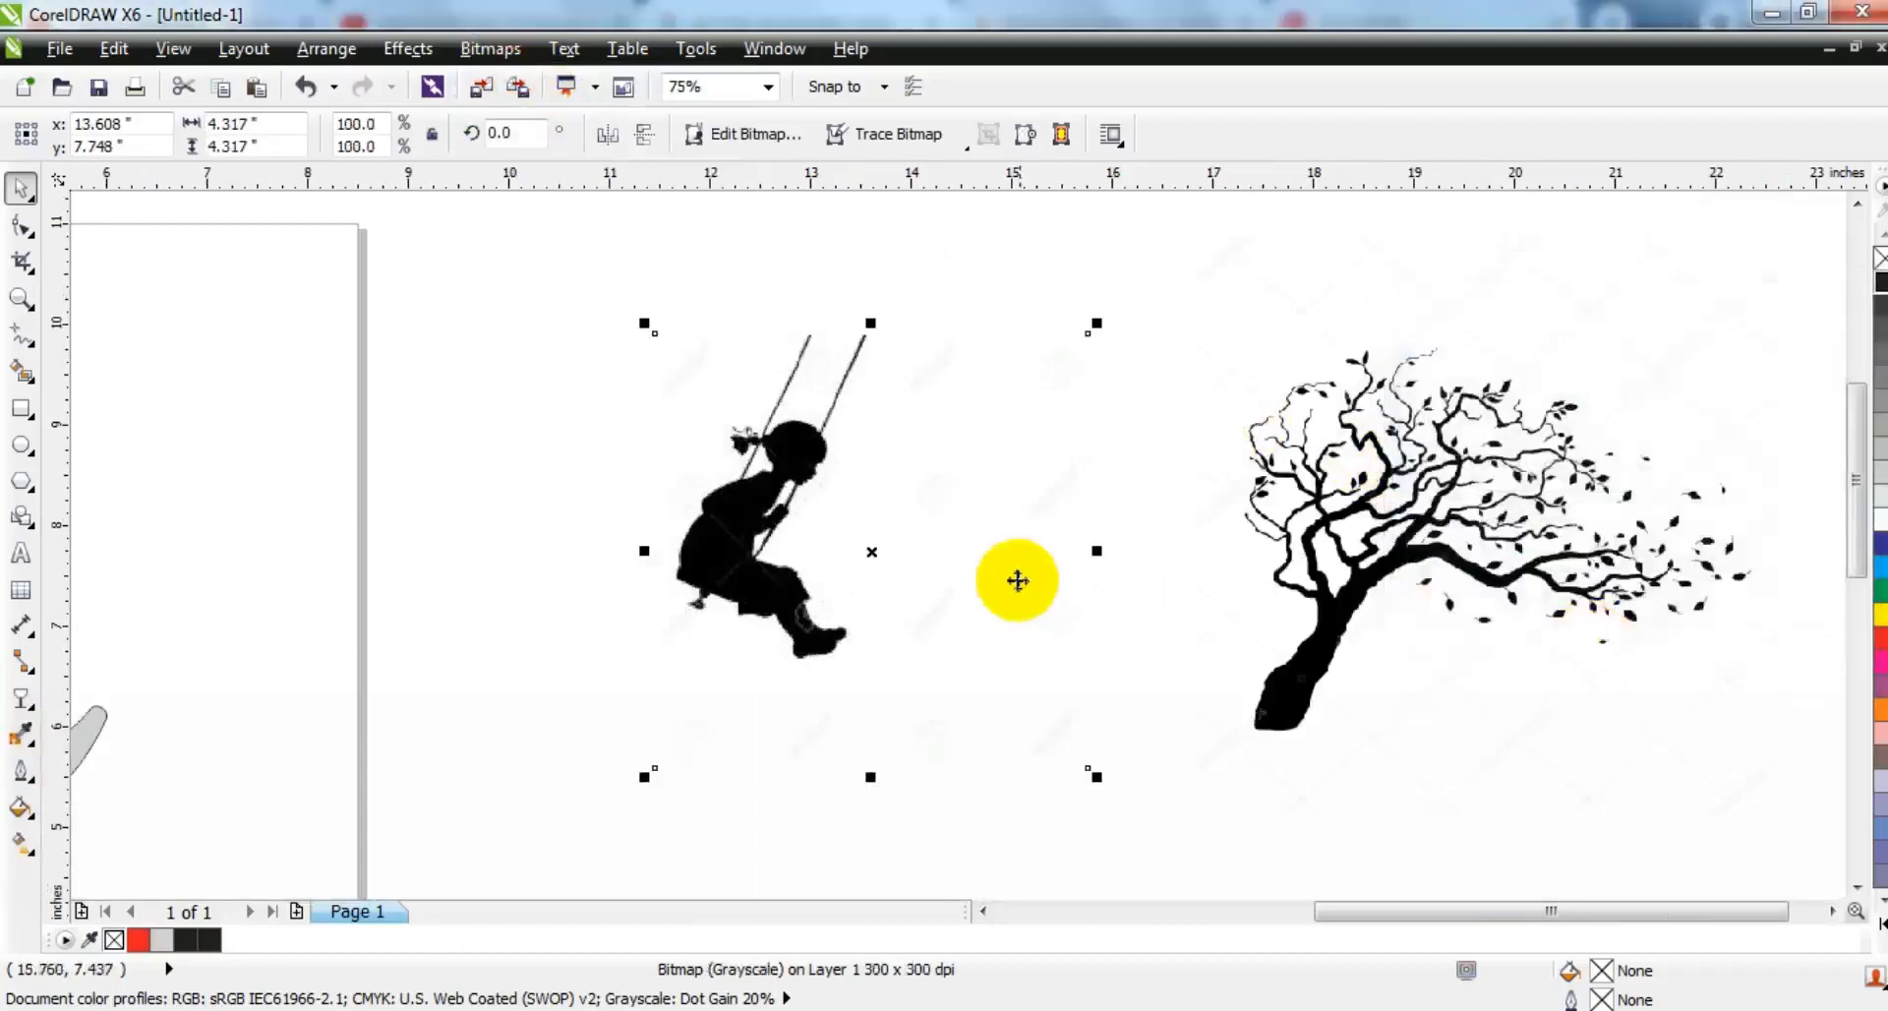
Change the picture's mode to Black and White using the Line Art method
left_click(489, 49)
mouse_move(609, 348)
left_click(825, 352)
left_click(1011, 586)
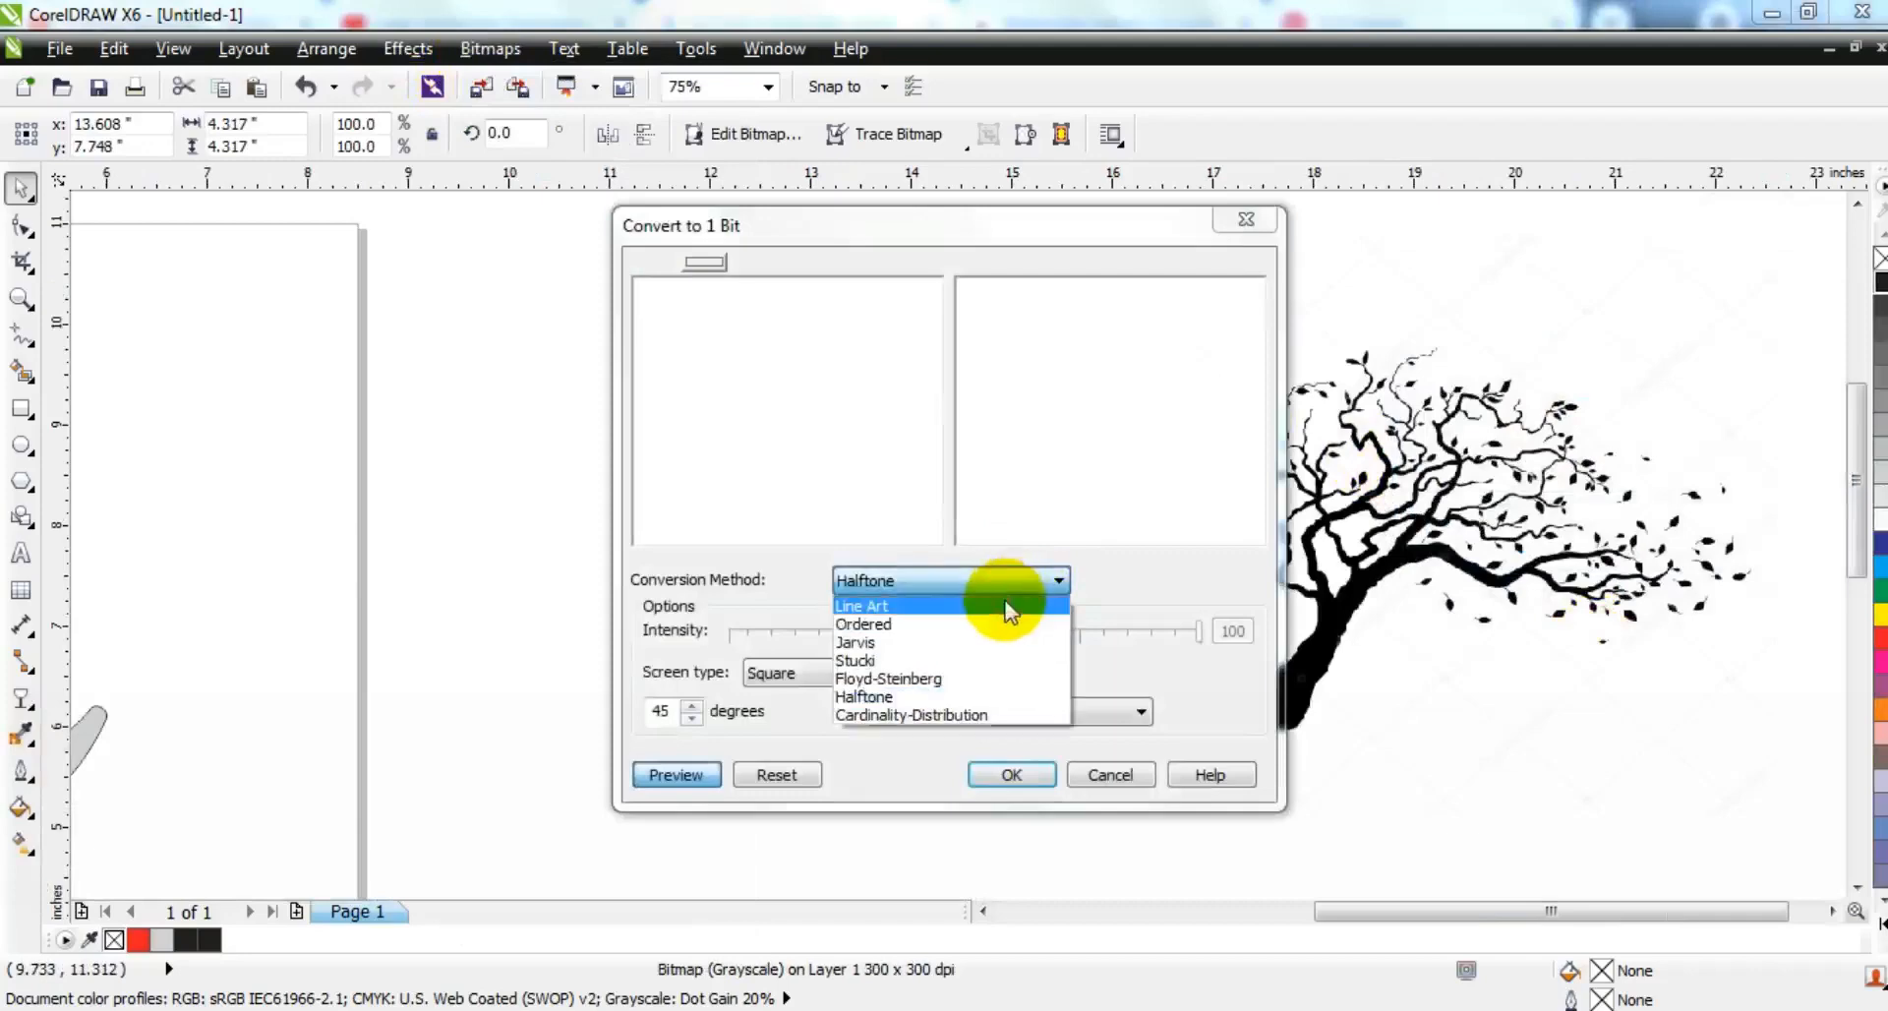
left_click(1012, 600)
left_click(1005, 777)
Outline Trace the picture as Clipart at reduced size and accept the silhouette
right_click(788, 569)
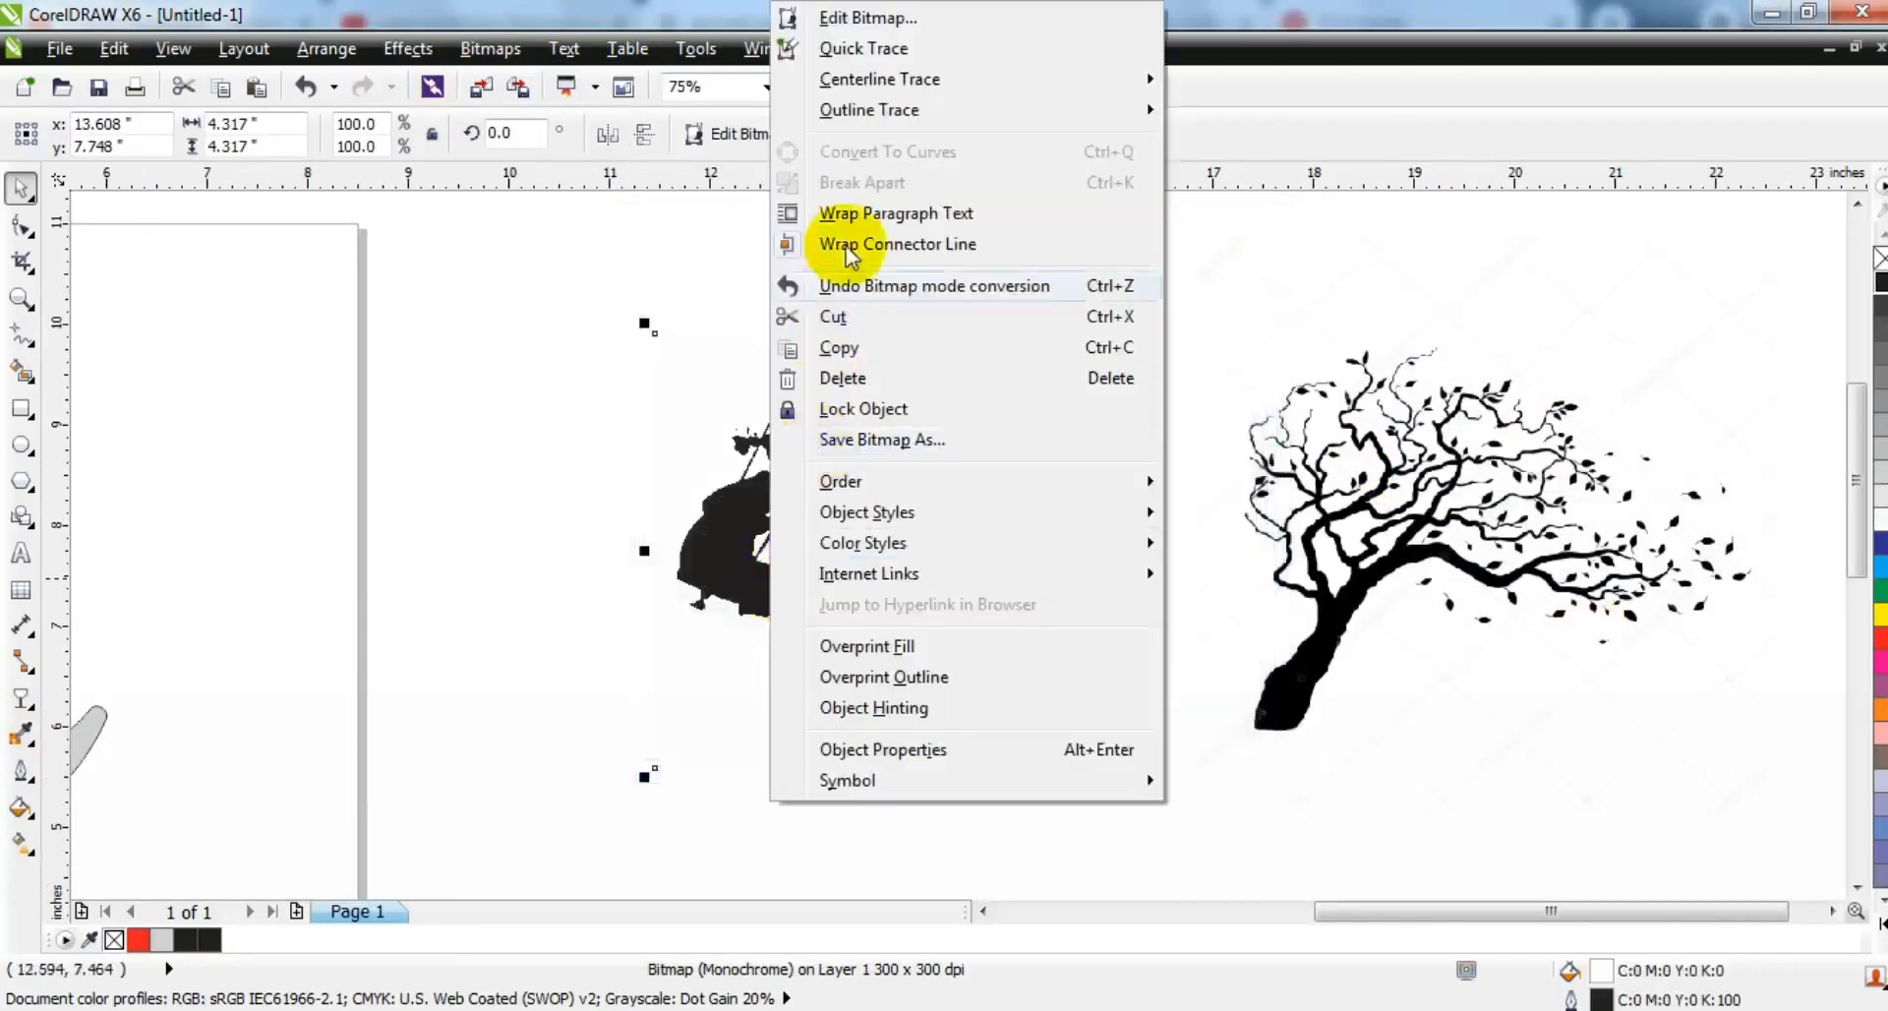
mouse_move(882, 110)
left_click(1475, 203)
left_click(885, 581)
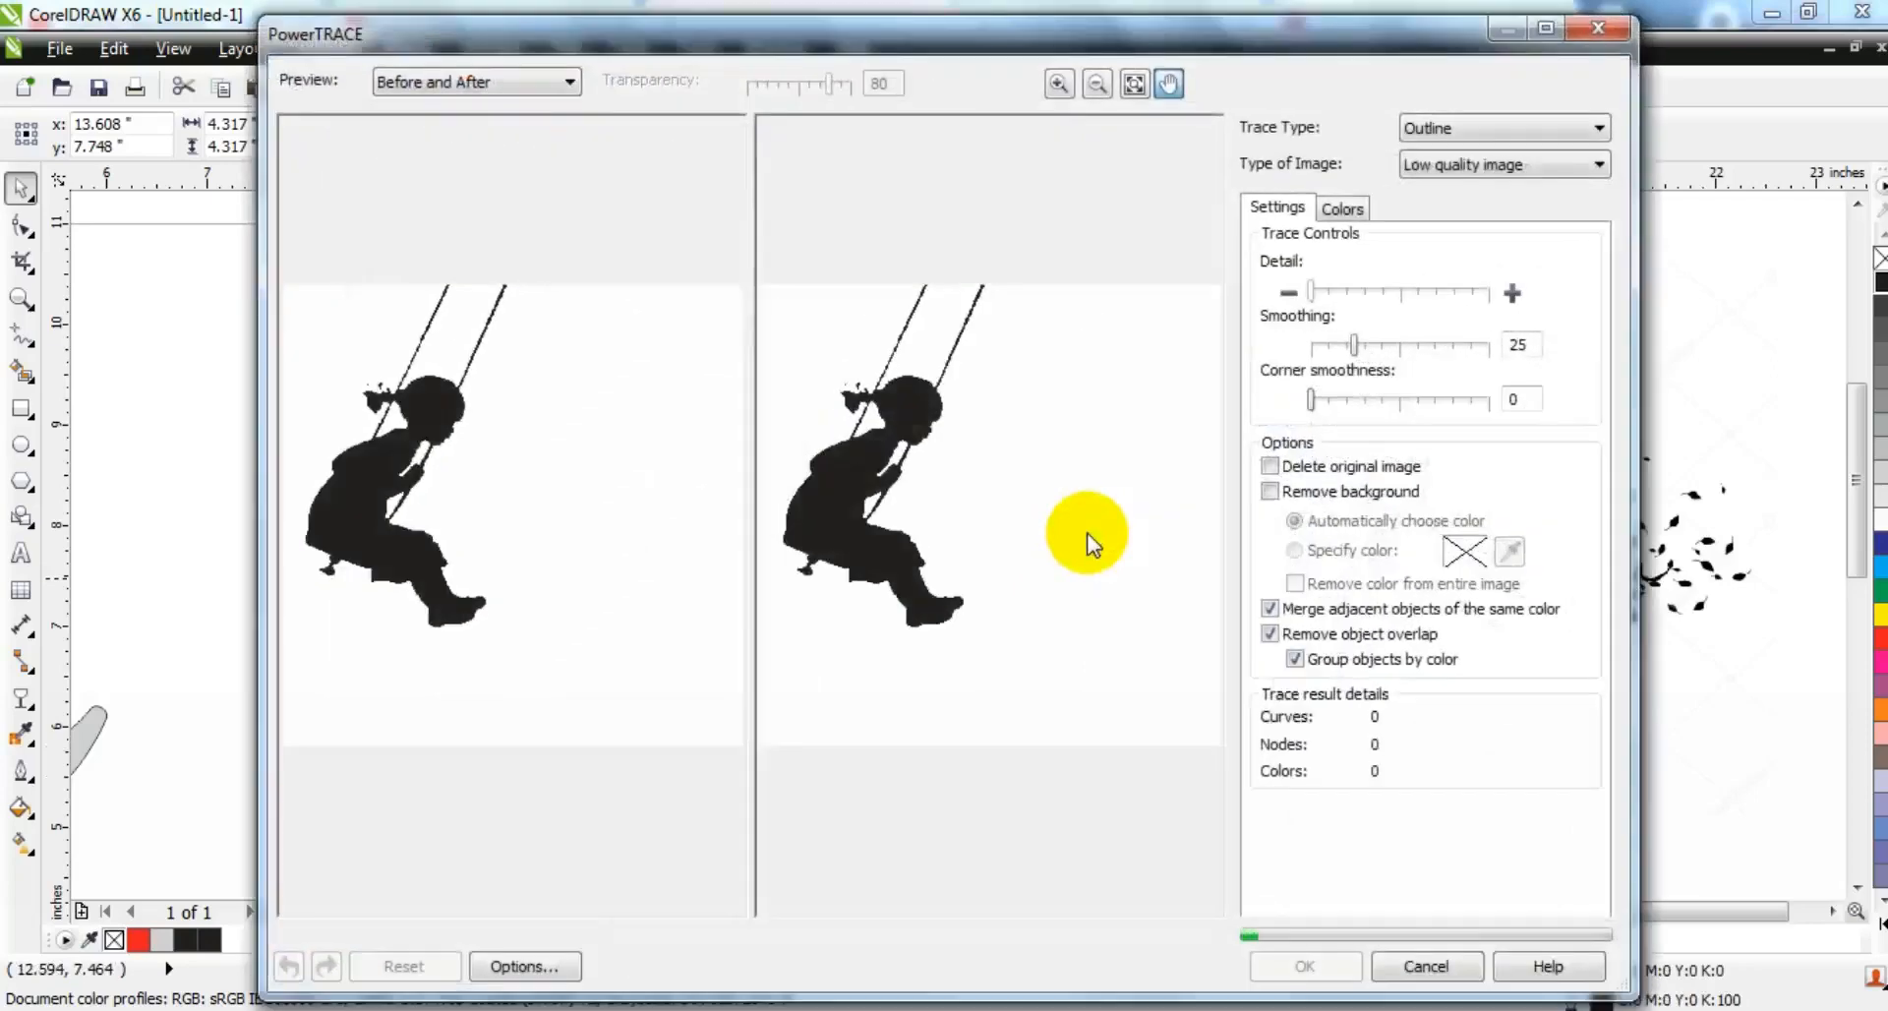
left_click(1302, 968)
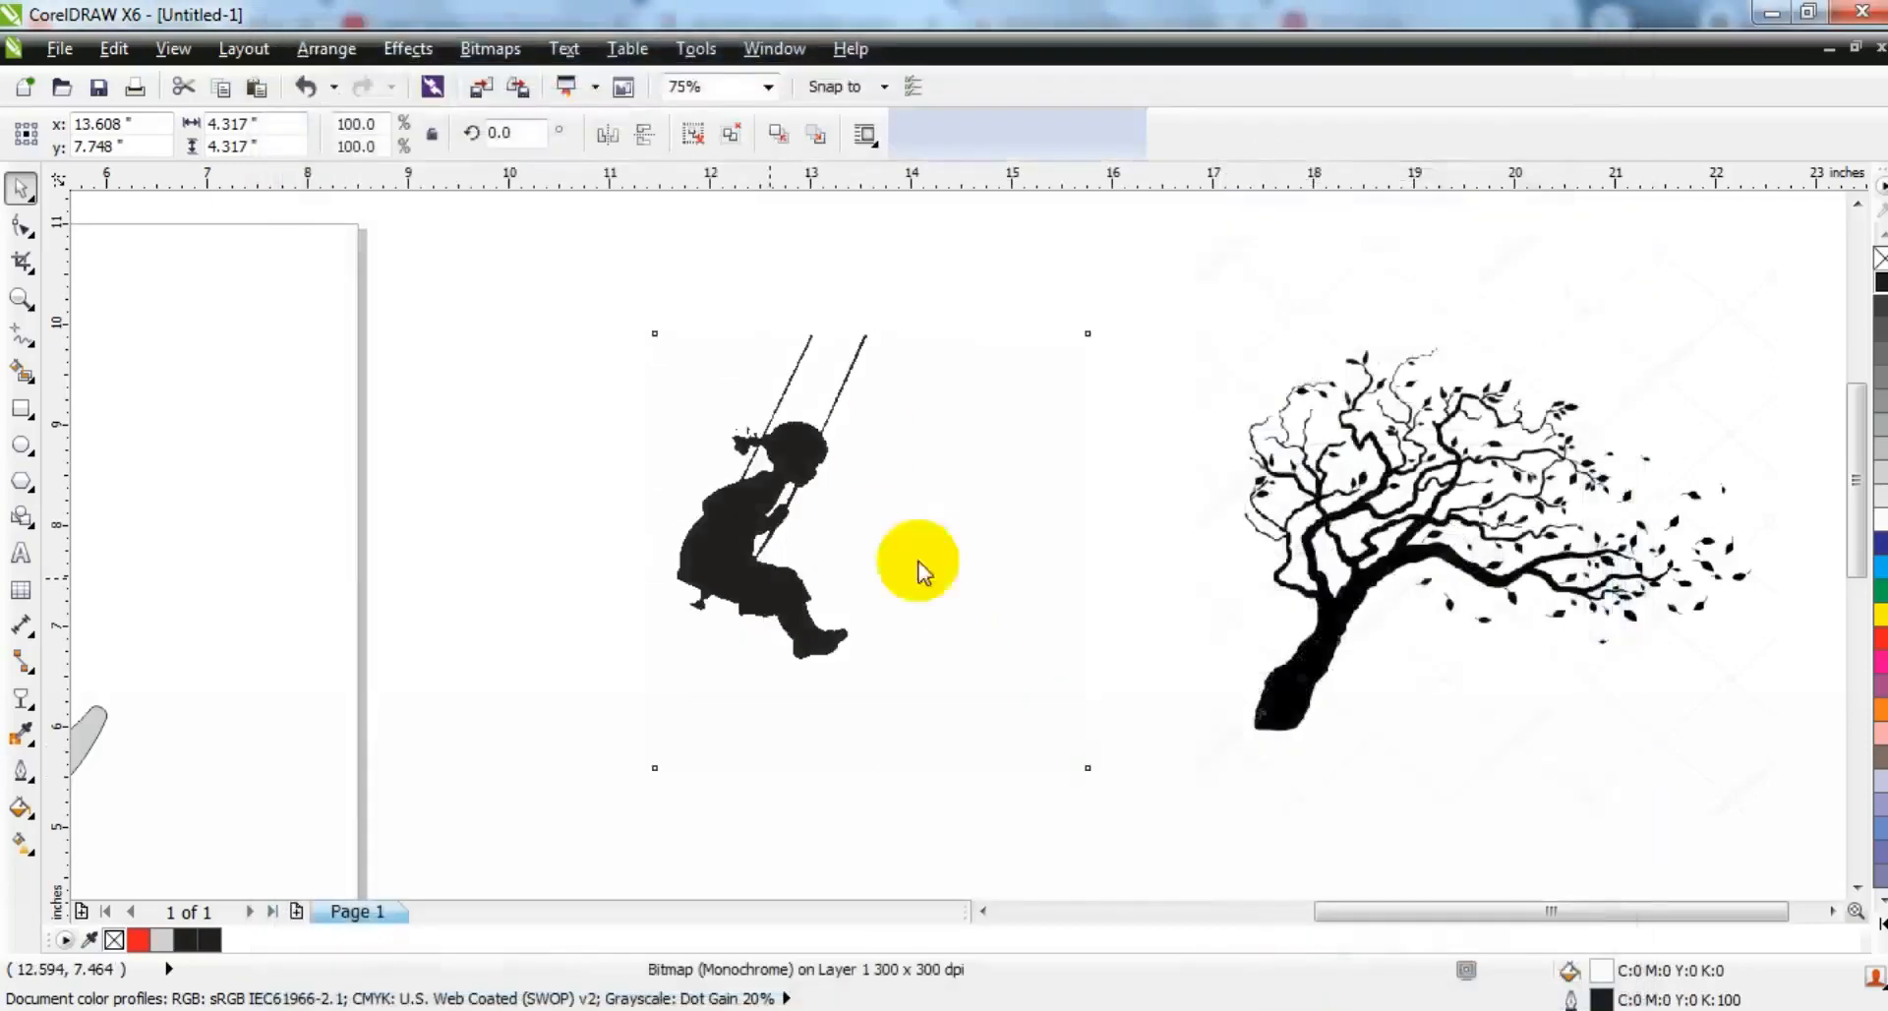
Ungroup the trace, move the silhouette aside and delete the leftover girl bitmap
left_click(697, 148)
left_click(569, 342)
left_click_drag(704, 535, 254, 563)
left_click_drag(464, 194, 1104, 830)
key("Delete")
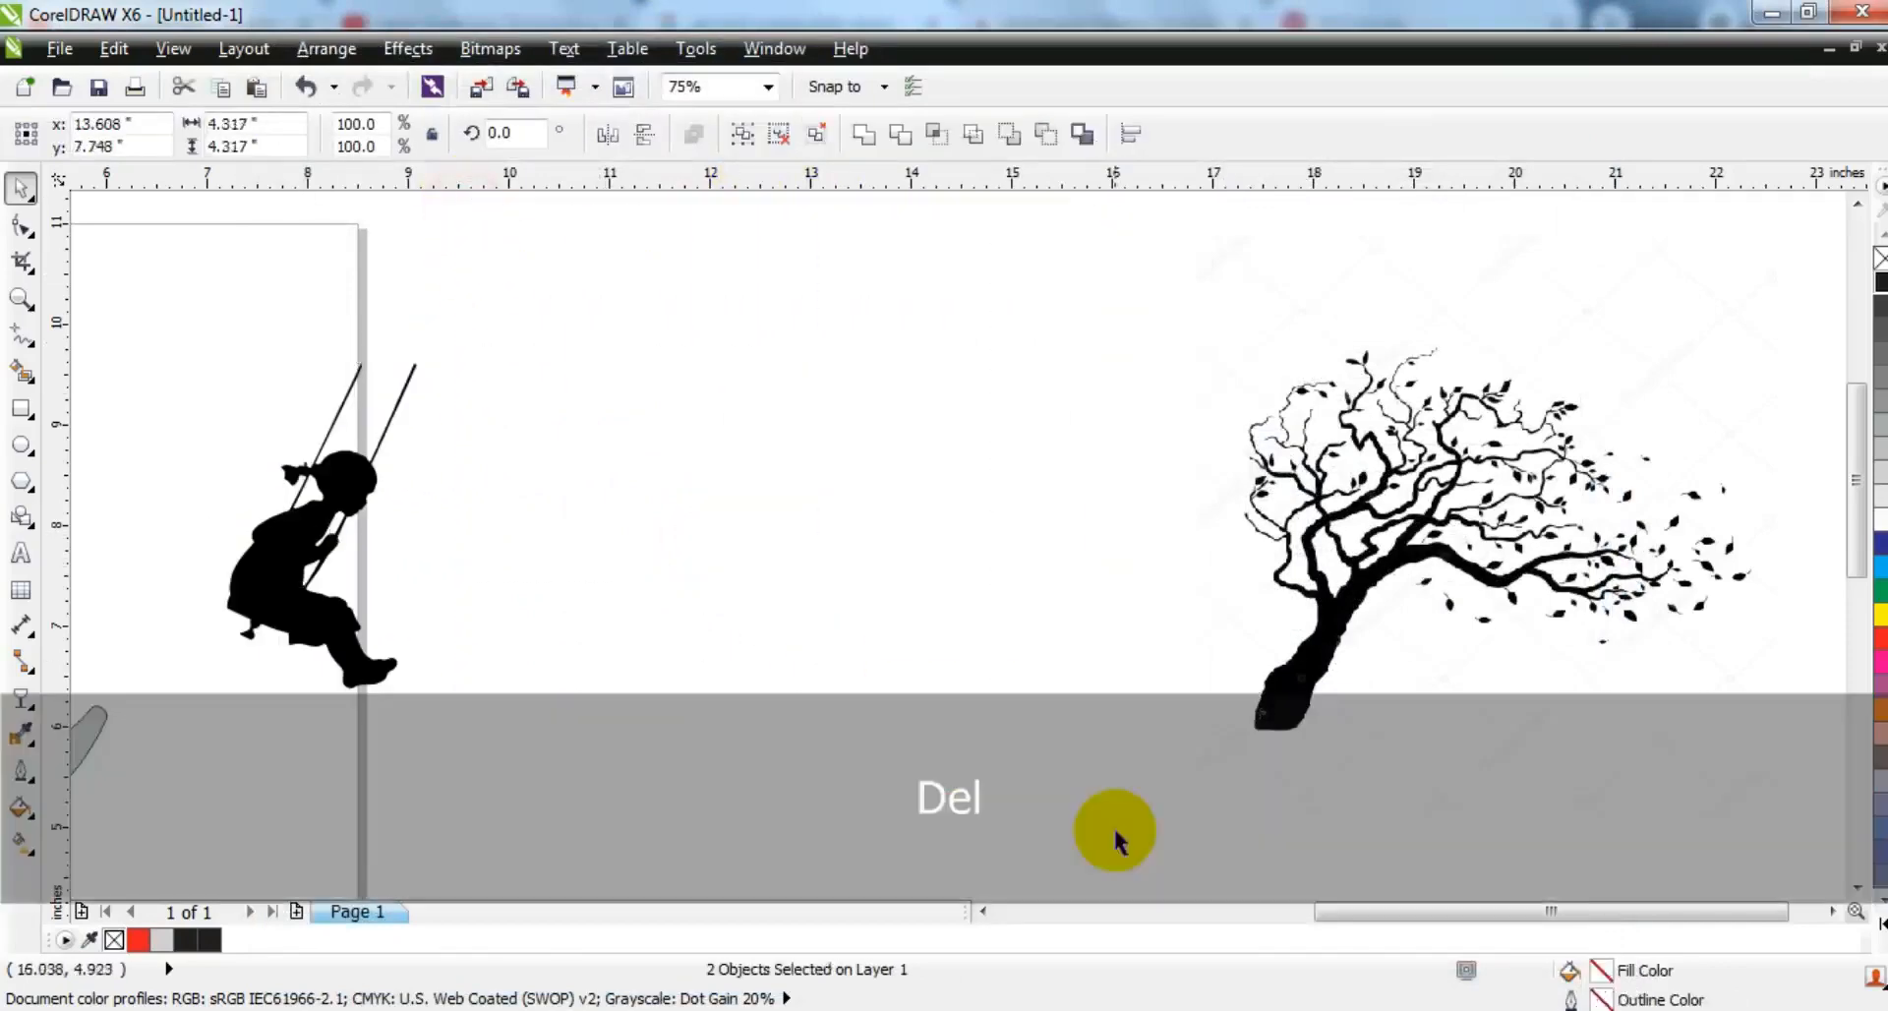
key("F4")
Place the silhouette in the crescent, rotated about 36° and scaled to about 68%
left_click_drag(610, 570, 276, 580)
key("shift+F2")
key("Escape")
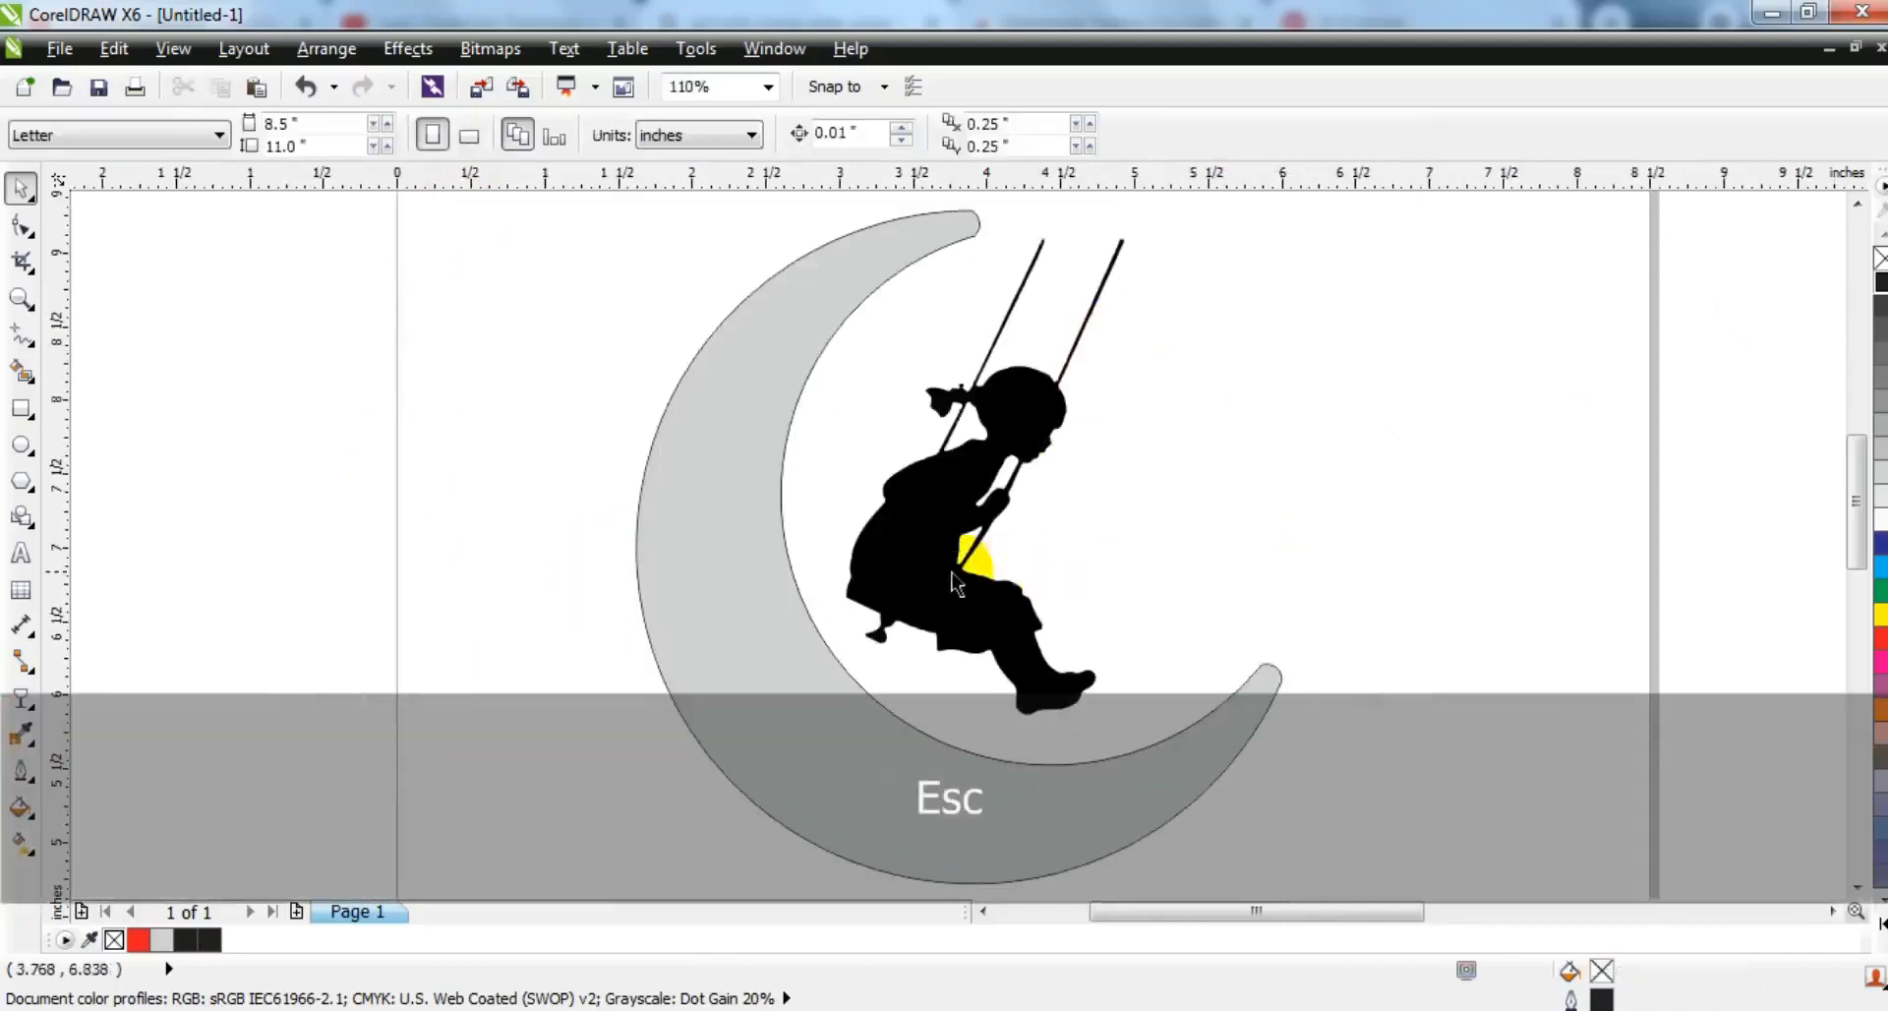
left_click_drag(1138, 728, 1205, 560)
left_click_drag(1087, 595, 1099, 623)
left_click_drag(1212, 221, 1185, 296)
left_click_drag(1075, 587, 1078, 656)
left_click(1204, 553)
key("F4")
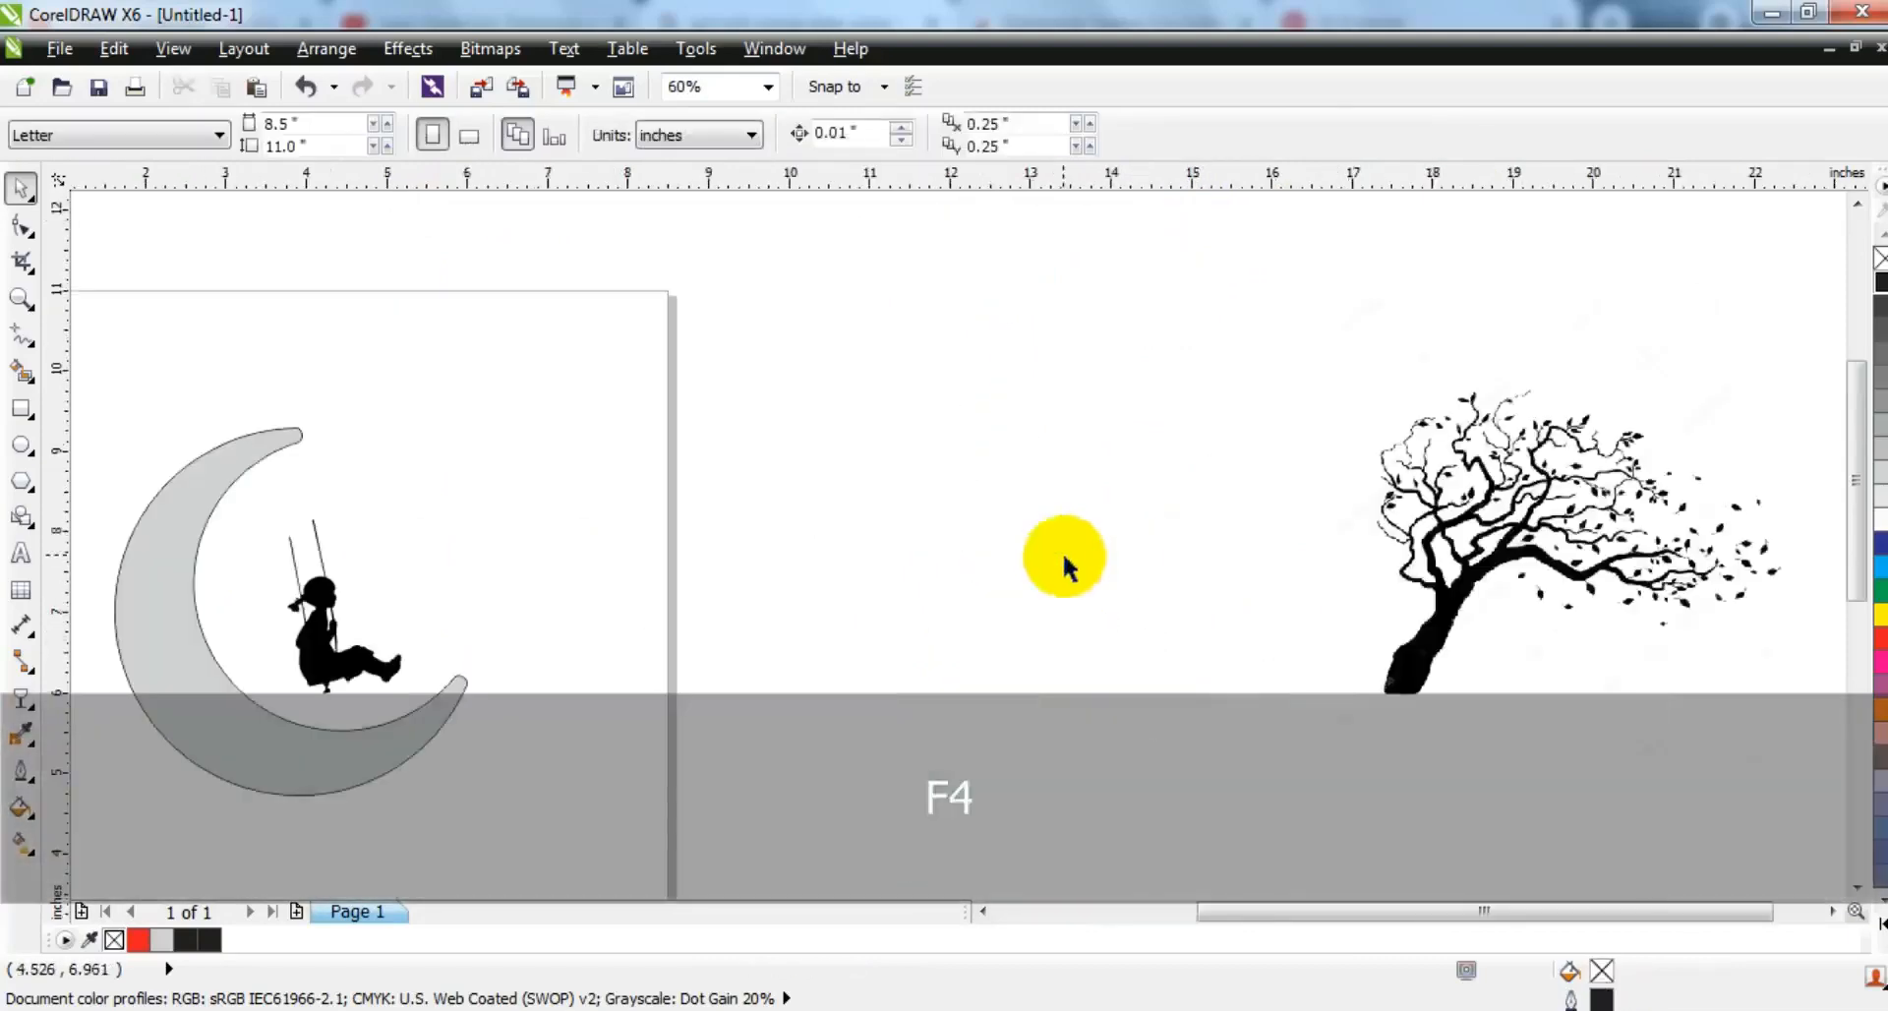
left_click(1464, 570)
Convert the tree image to 1-bit Black and White with the Line Art method
key("shift+F2")
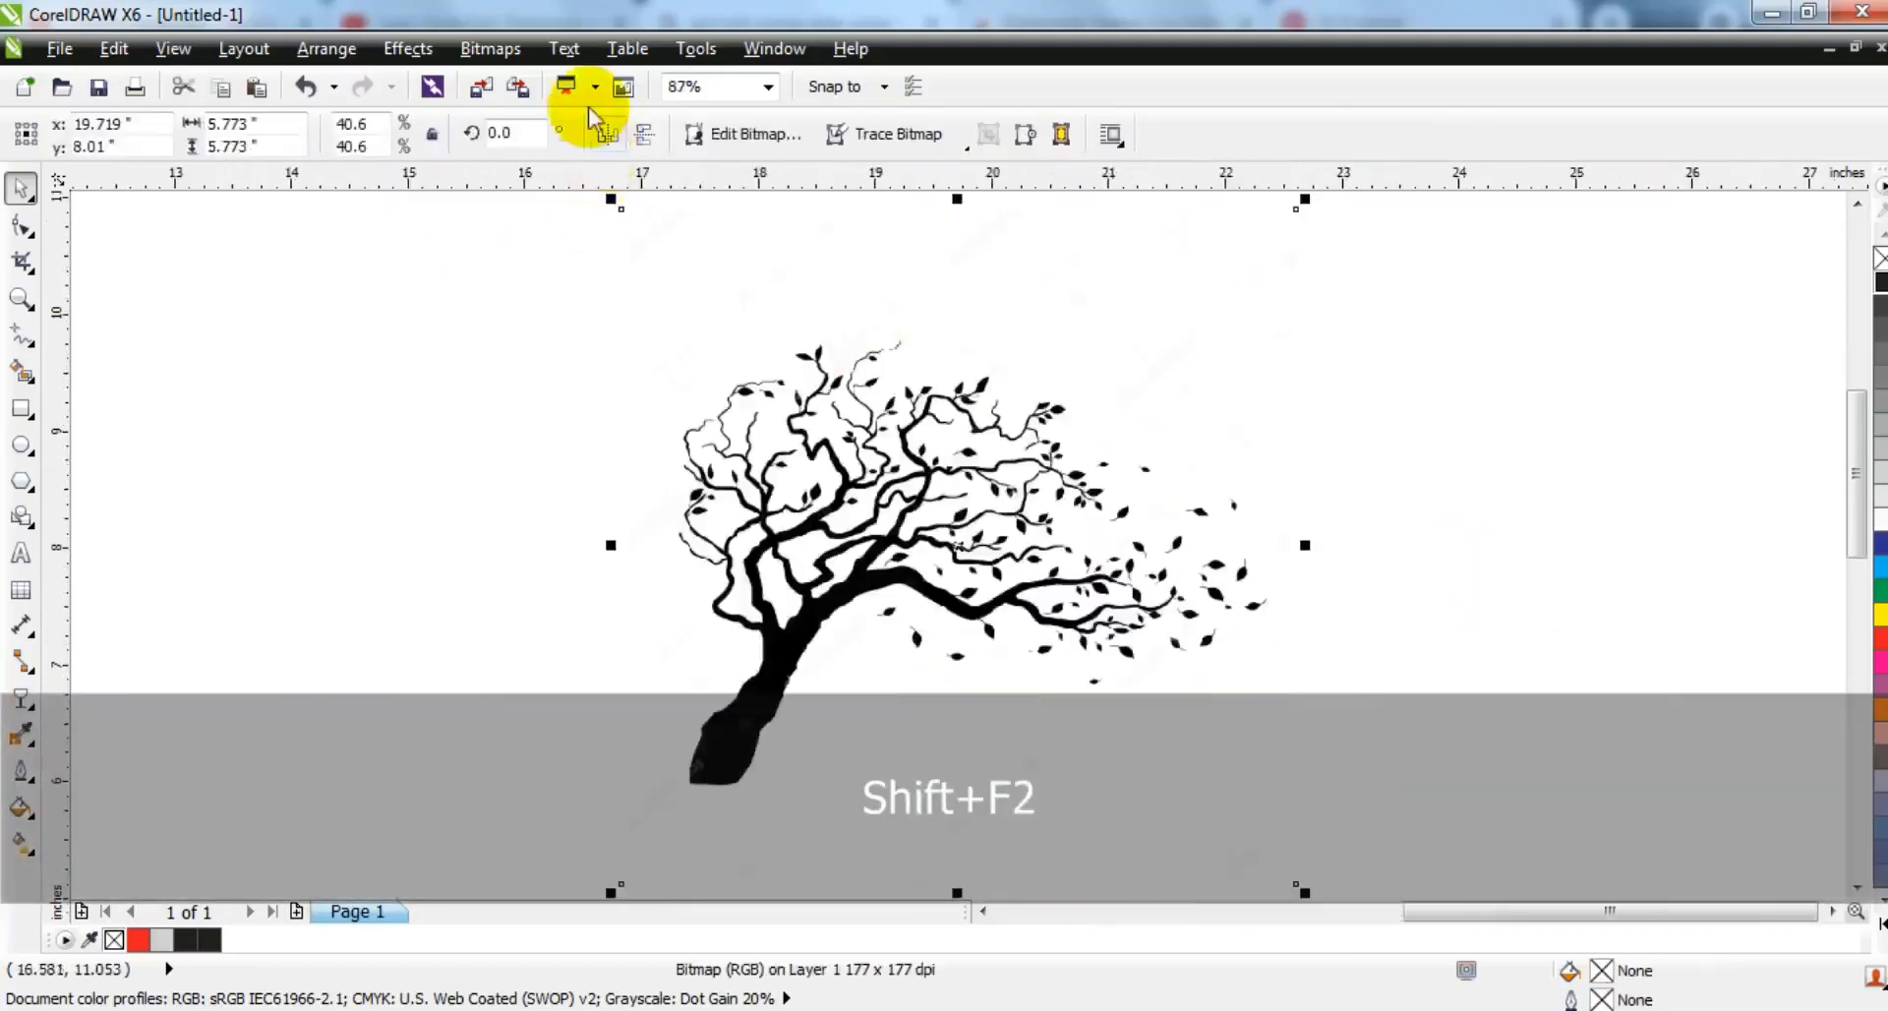
left_click(523, 59)
mouse_move(550, 352)
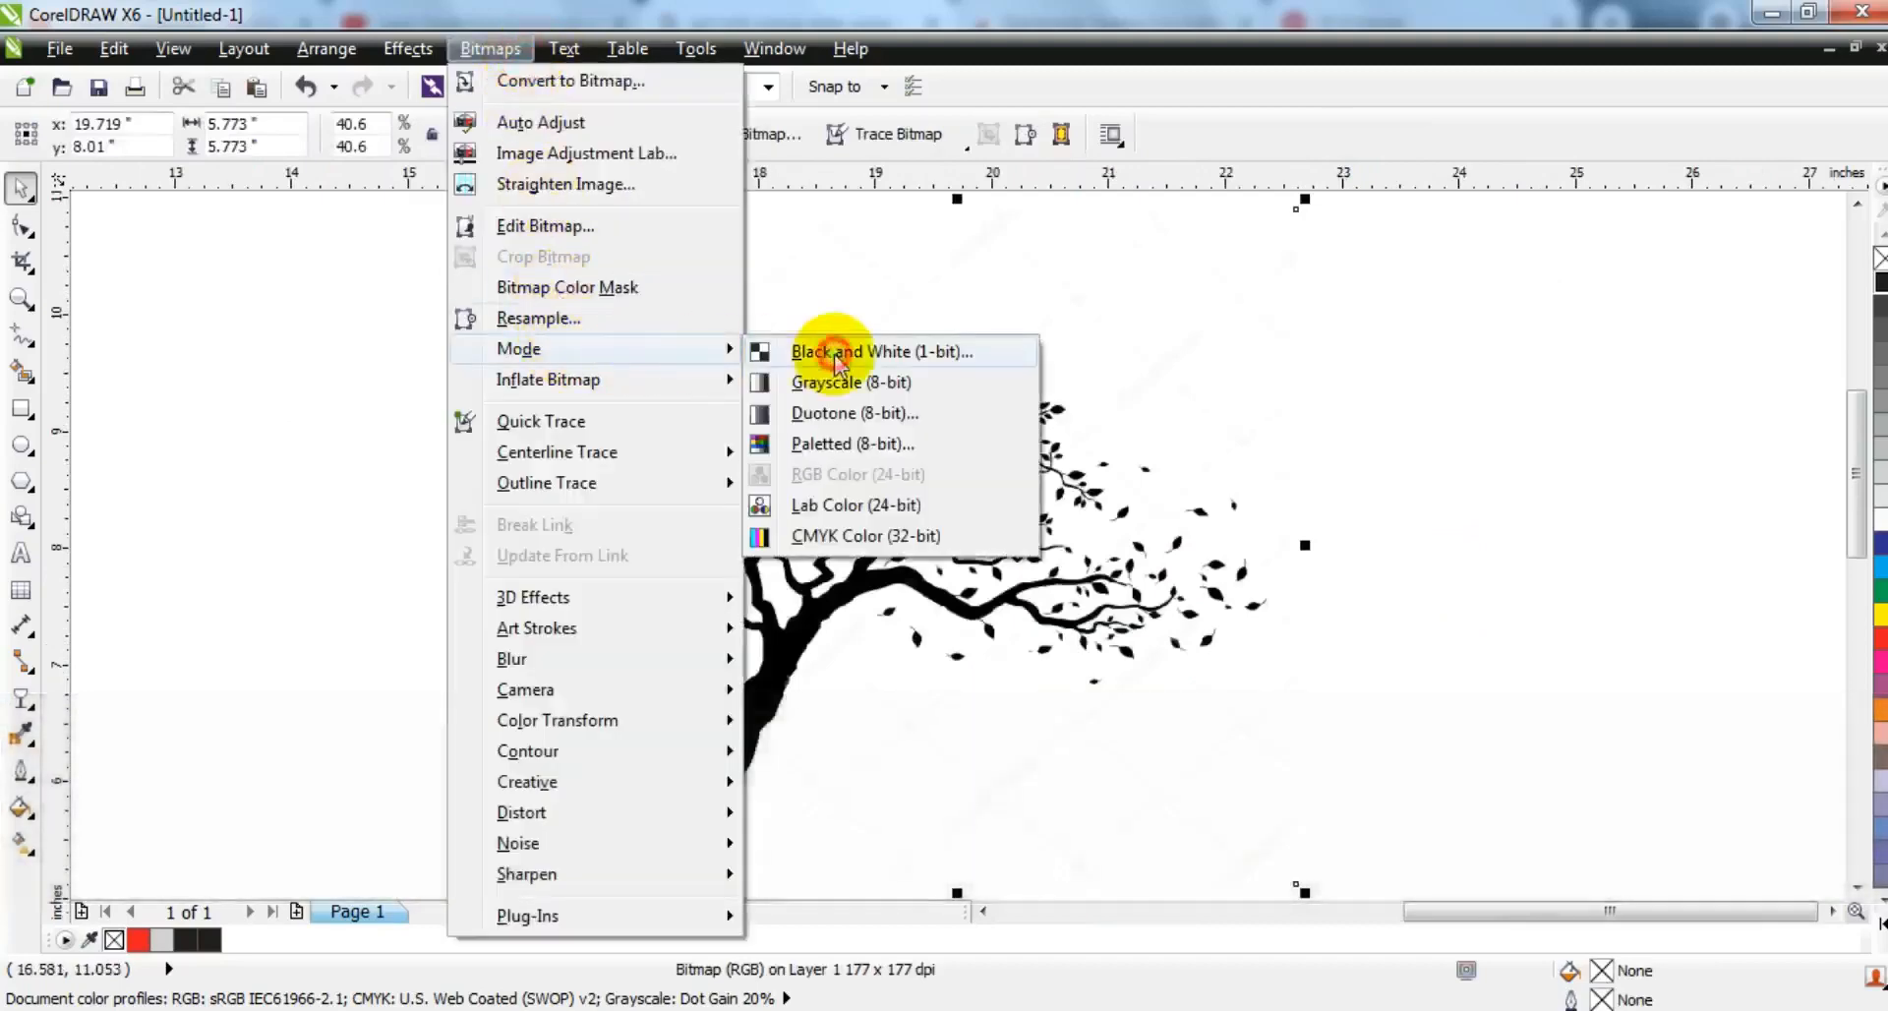
left_click(974, 354)
left_click(1011, 582)
left_click(993, 595)
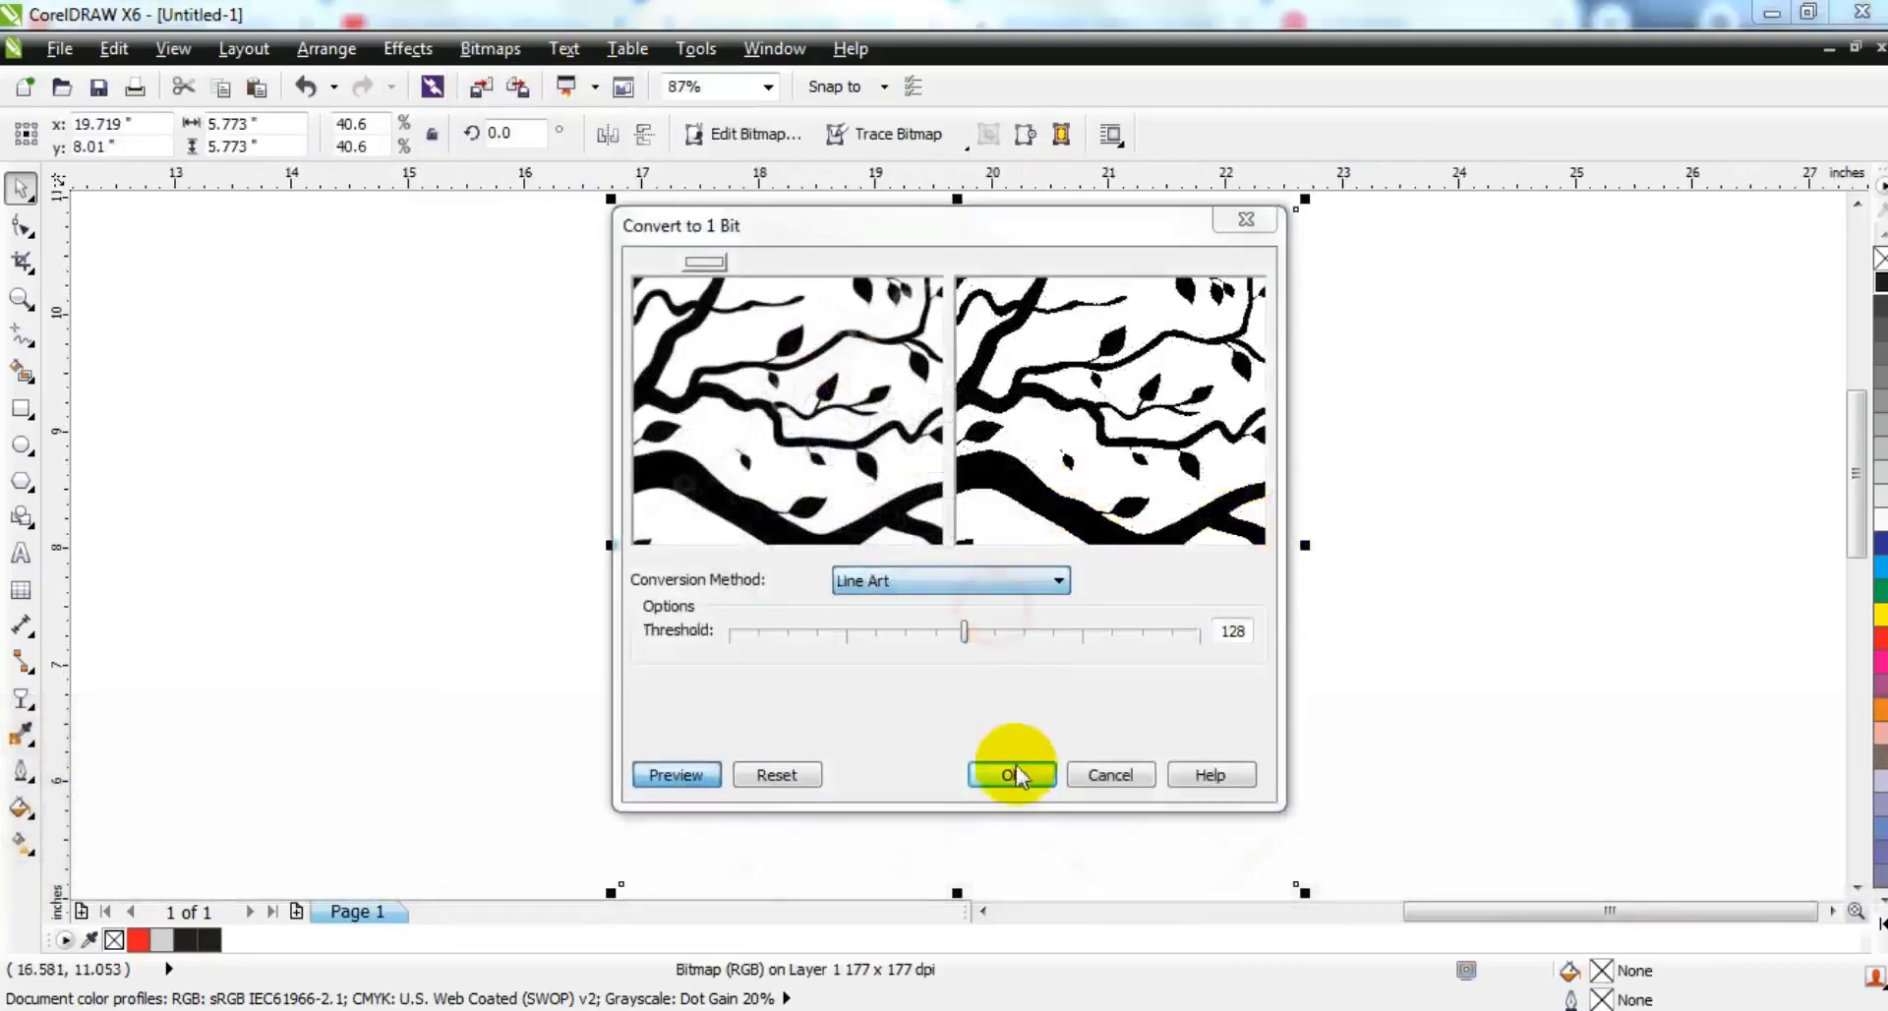
left_click(1010, 777)
Outline Trace the tree as a Low quality image at original size, then ungroup it
right_click(893, 573)
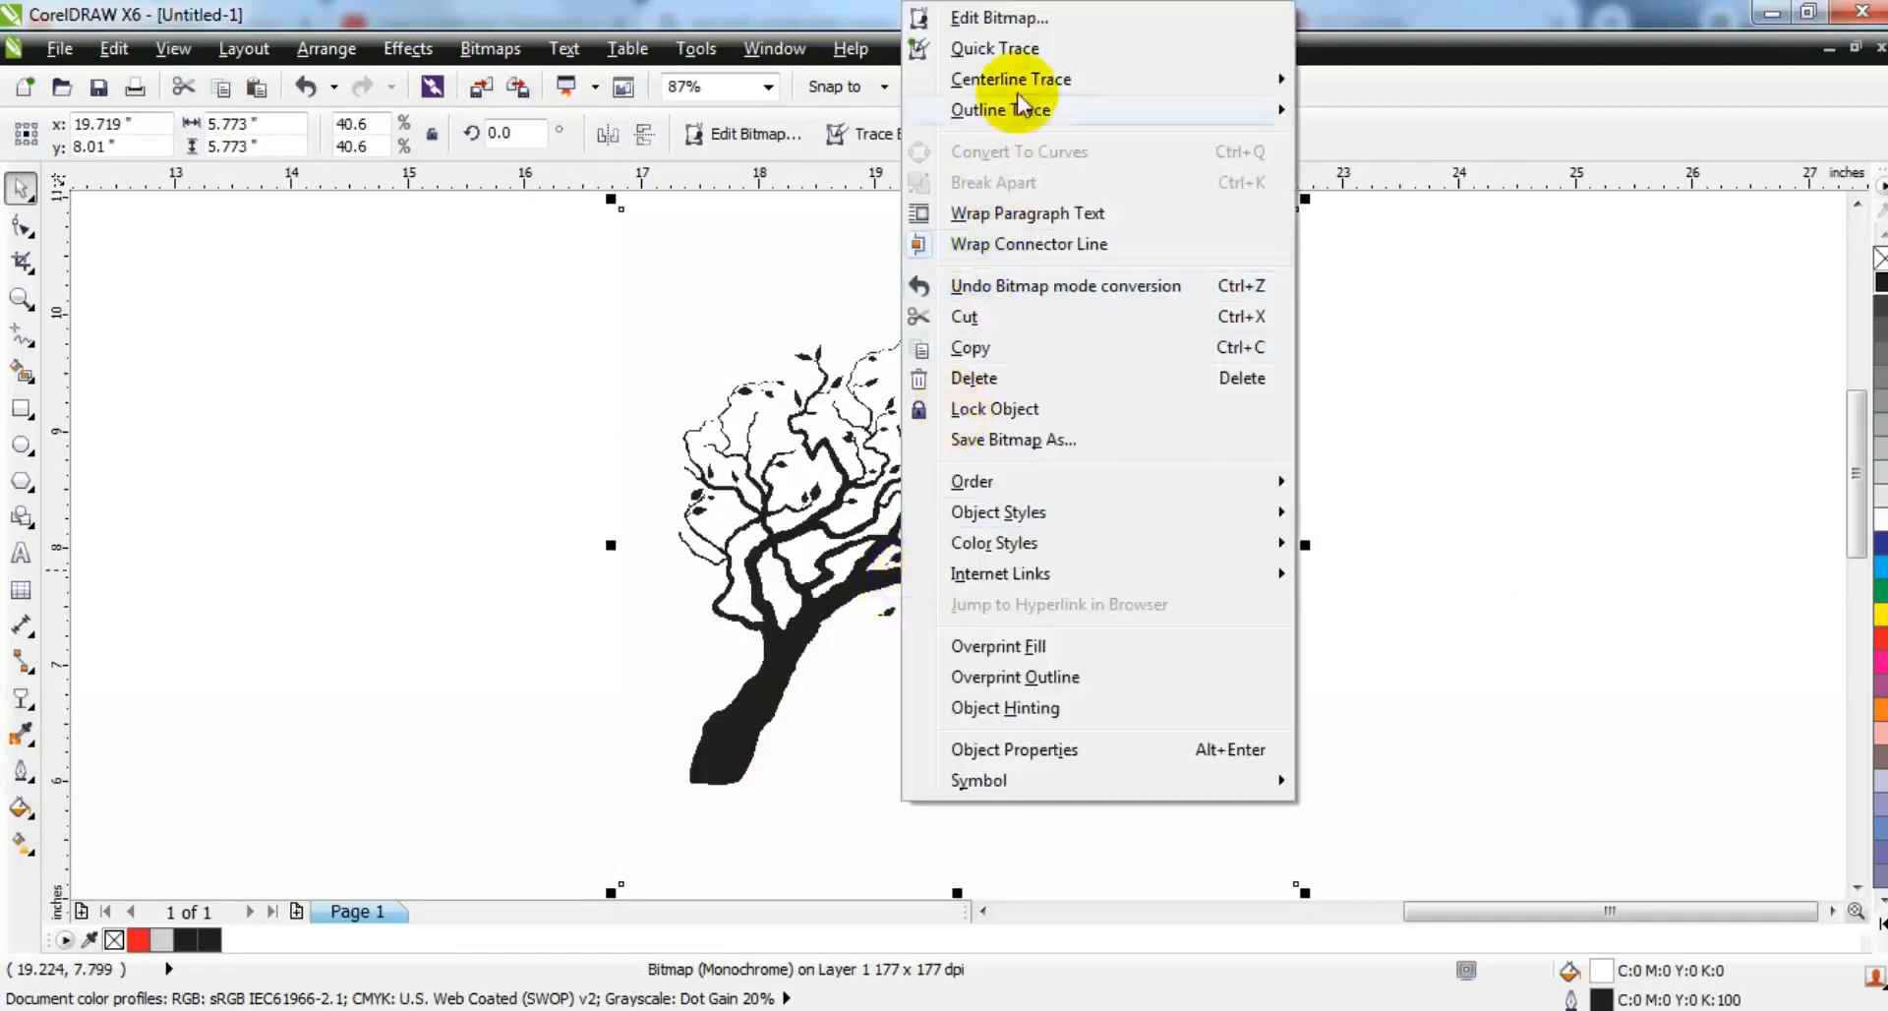
mouse_move(1023, 110)
left_click(1355, 232)
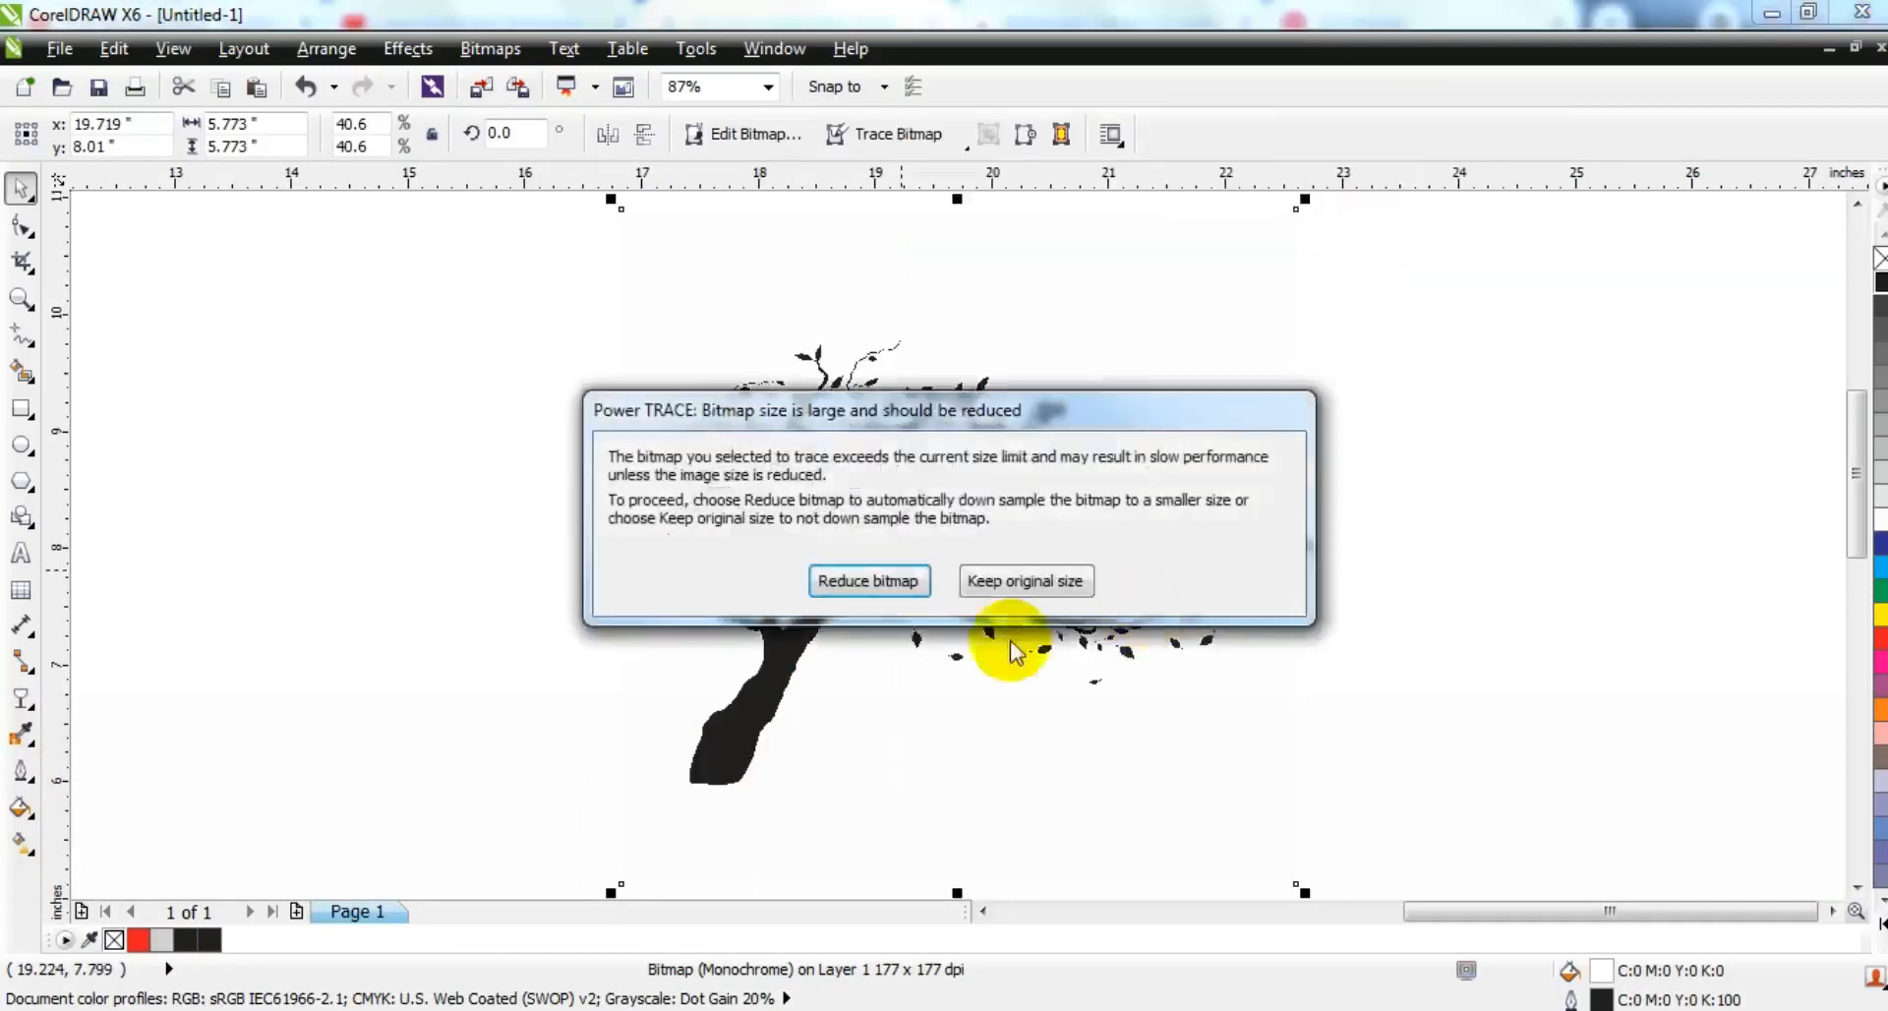
left_click(845, 584)
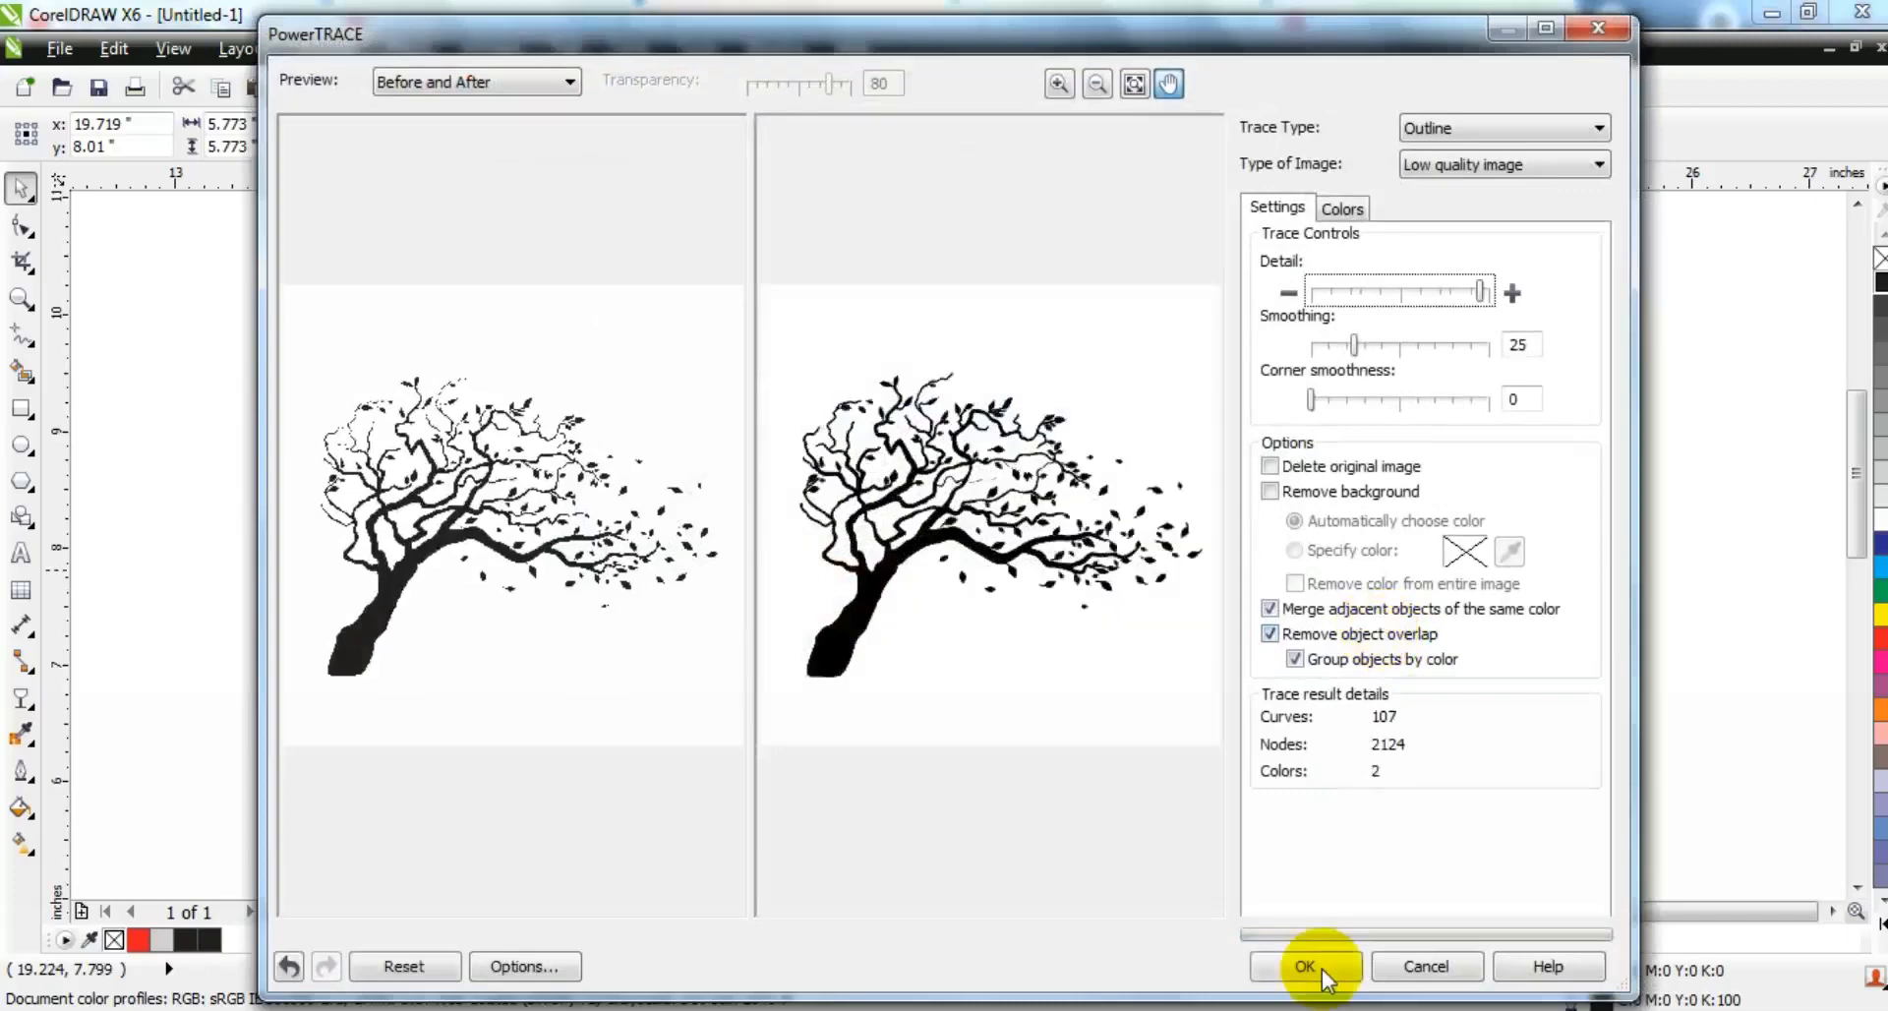
left_click(1322, 969)
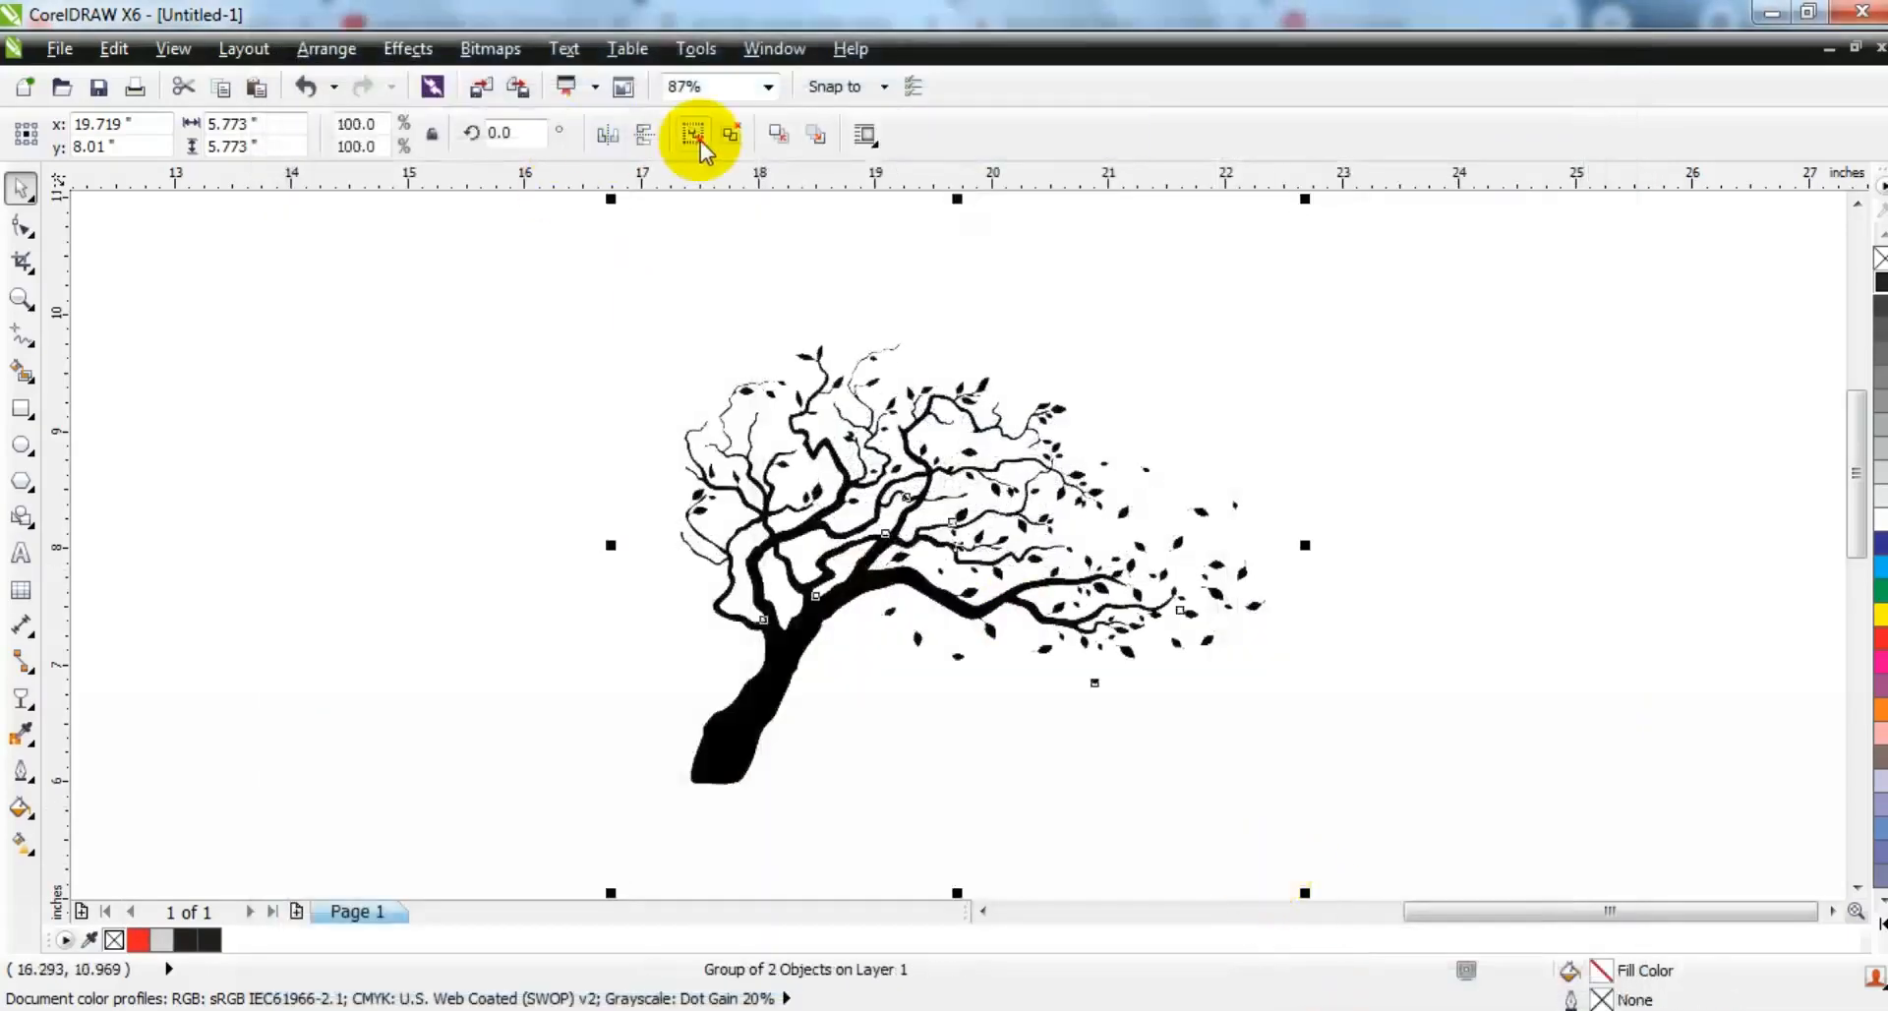
left_click(698, 140)
left_click(519, 422)
Delete the original tree bitmap and move the traced tree onto the moon
left_click_drag(822, 611, 263, 510)
key("F3")
left_click(844, 359)
key("Delete")
left_click_drag(674, 484, 596, 484)
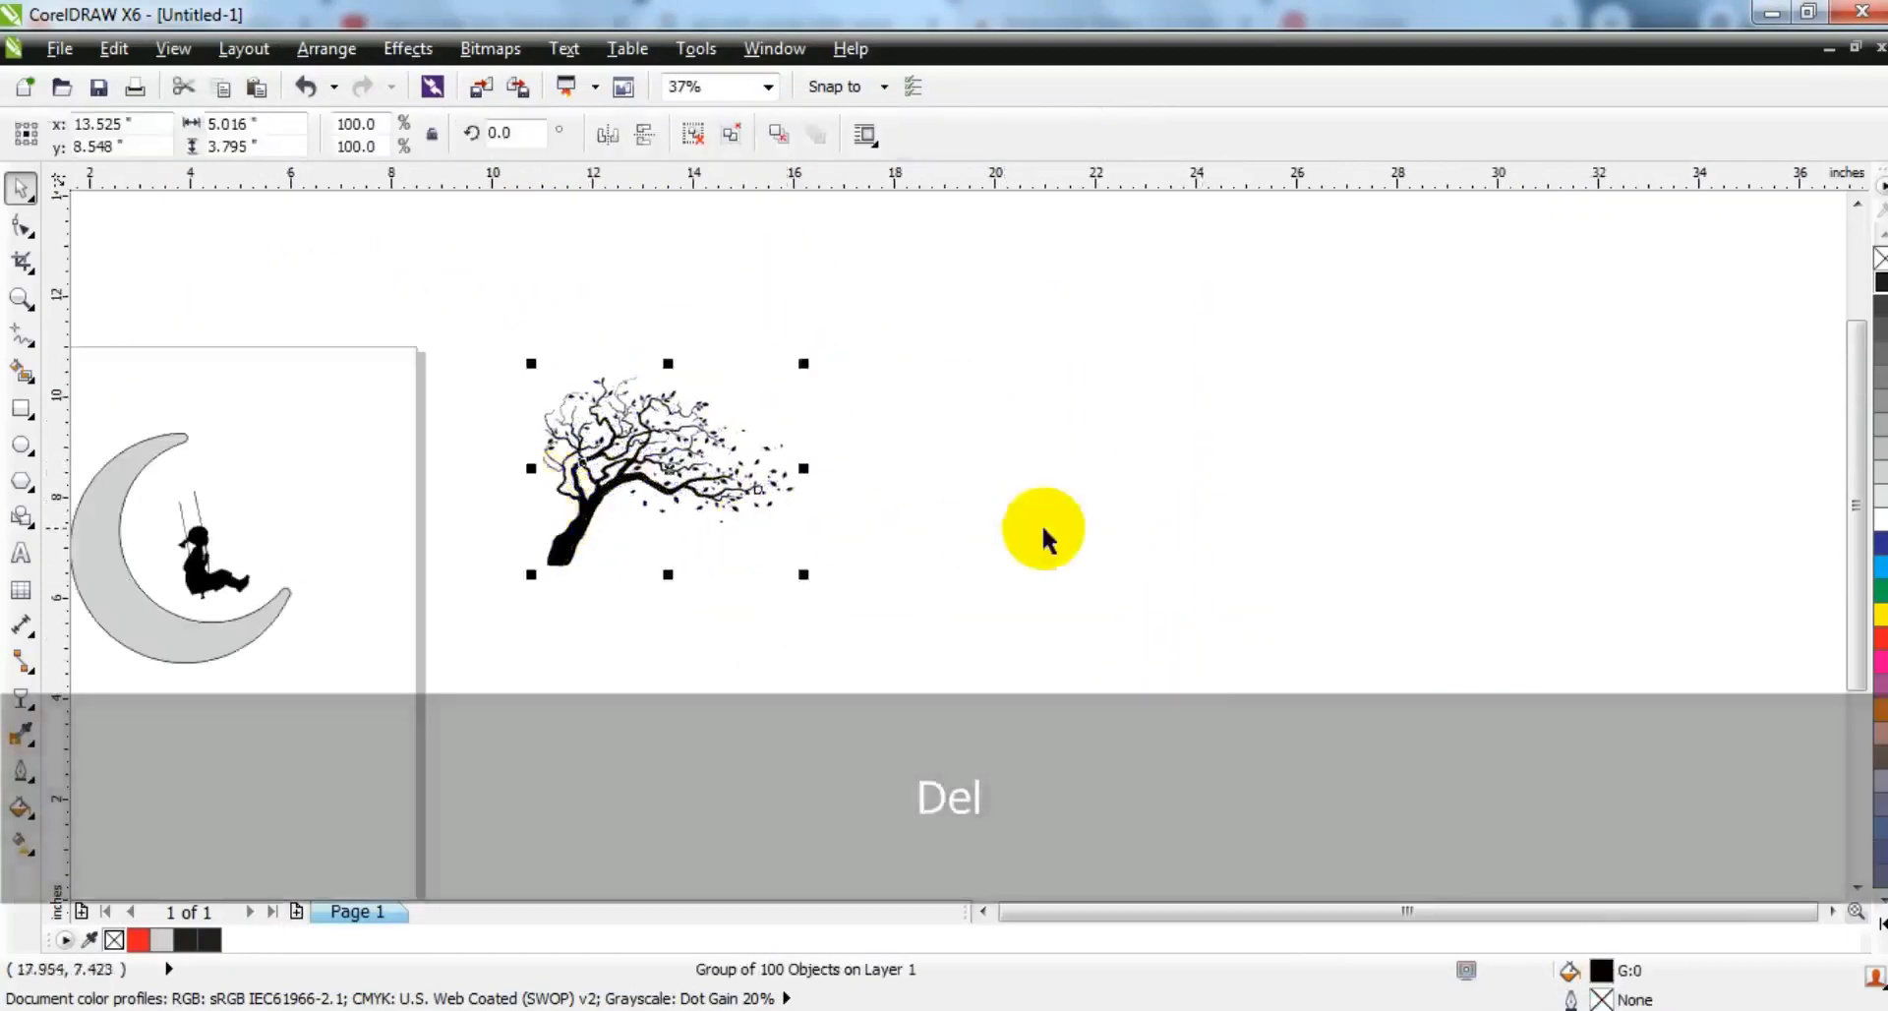
key("F3")
mouse_move(1050, 557)
left_mouse_down()
mouse_move(610, 539)
mouse_move(649, 562)
left_mouse_up()
Enlarge the traced tree slightly and shift it up and right
left_click_drag(451, 392, 1106, 773)
key("shift+F2")
key("Escape")
left_click(1180, 488)
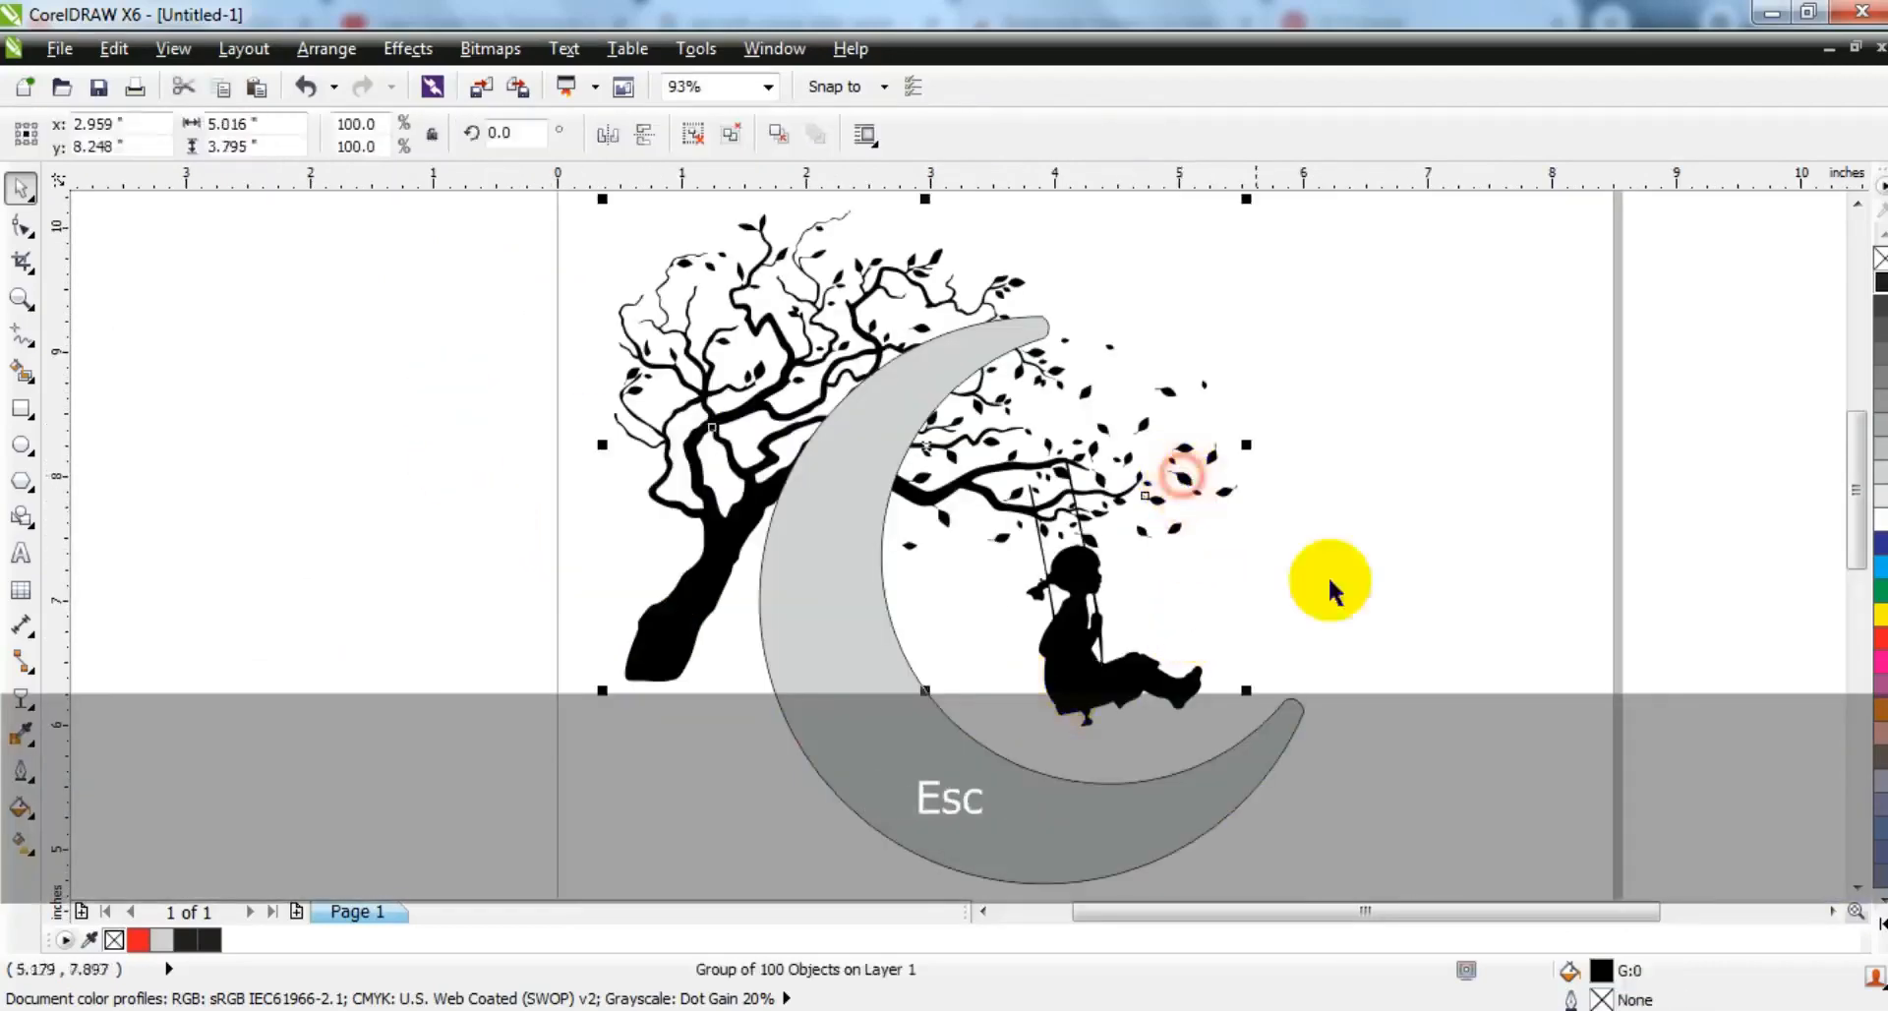
left_click_drag(1251, 687, 1315, 741)
mouse_move(1237, 537)
left_mouse_down()
mouse_move(1280, 524)
mouse_move(1259, 513)
left_mouse_up()
left_click(1478, 577)
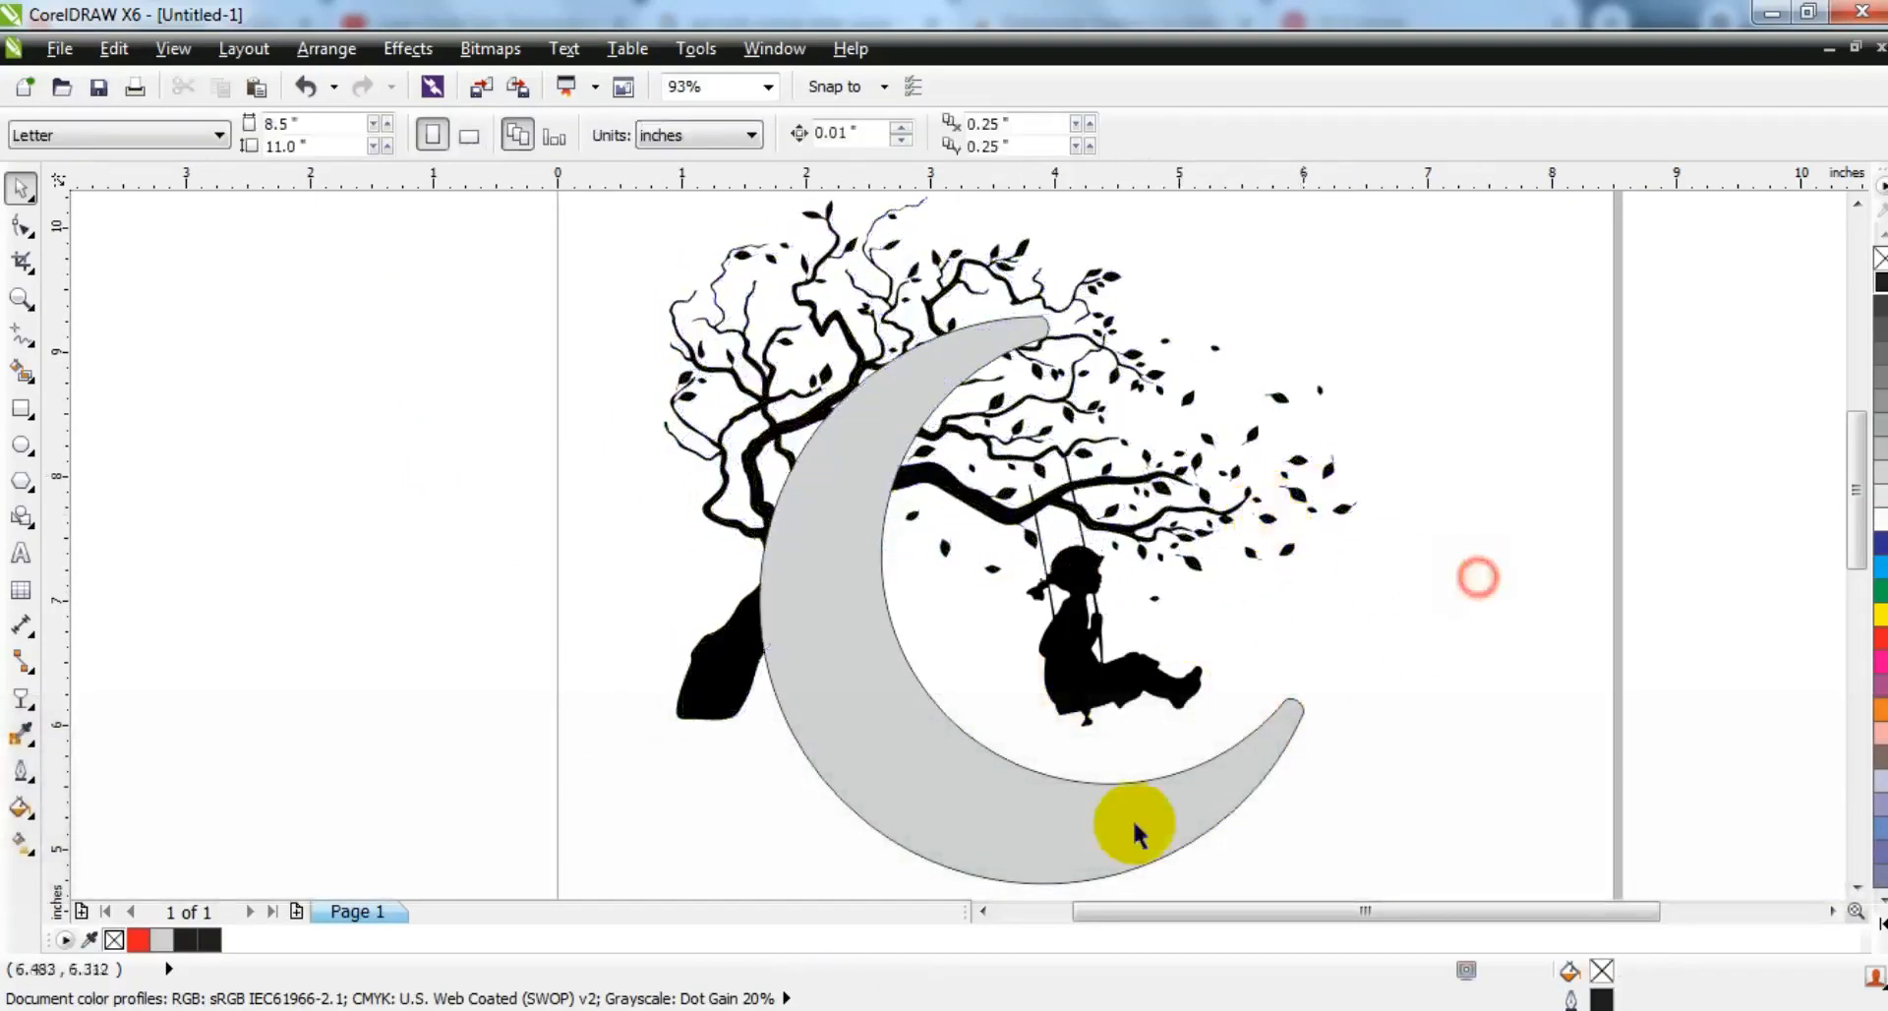
Lower the girl on the swing slightly
left_click_drag(1099, 704, 1121, 541)
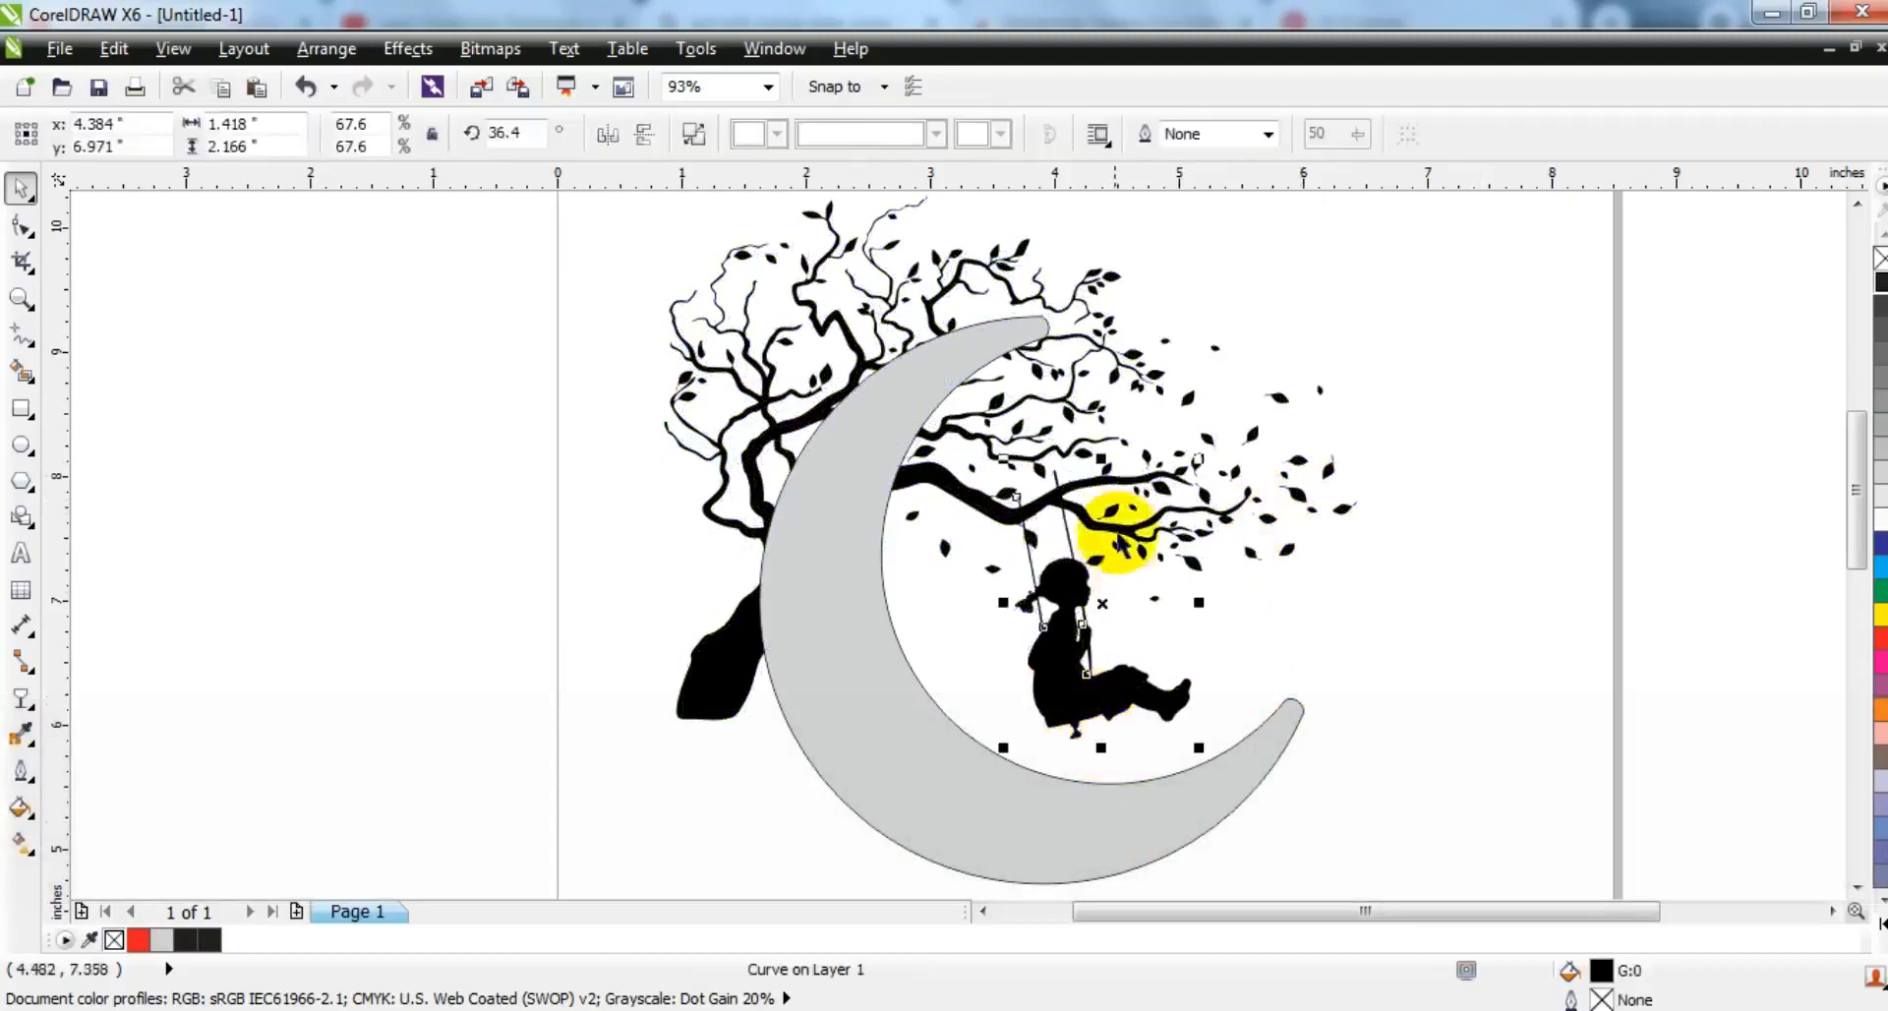
left_click_drag(1059, 689, 1135, 708)
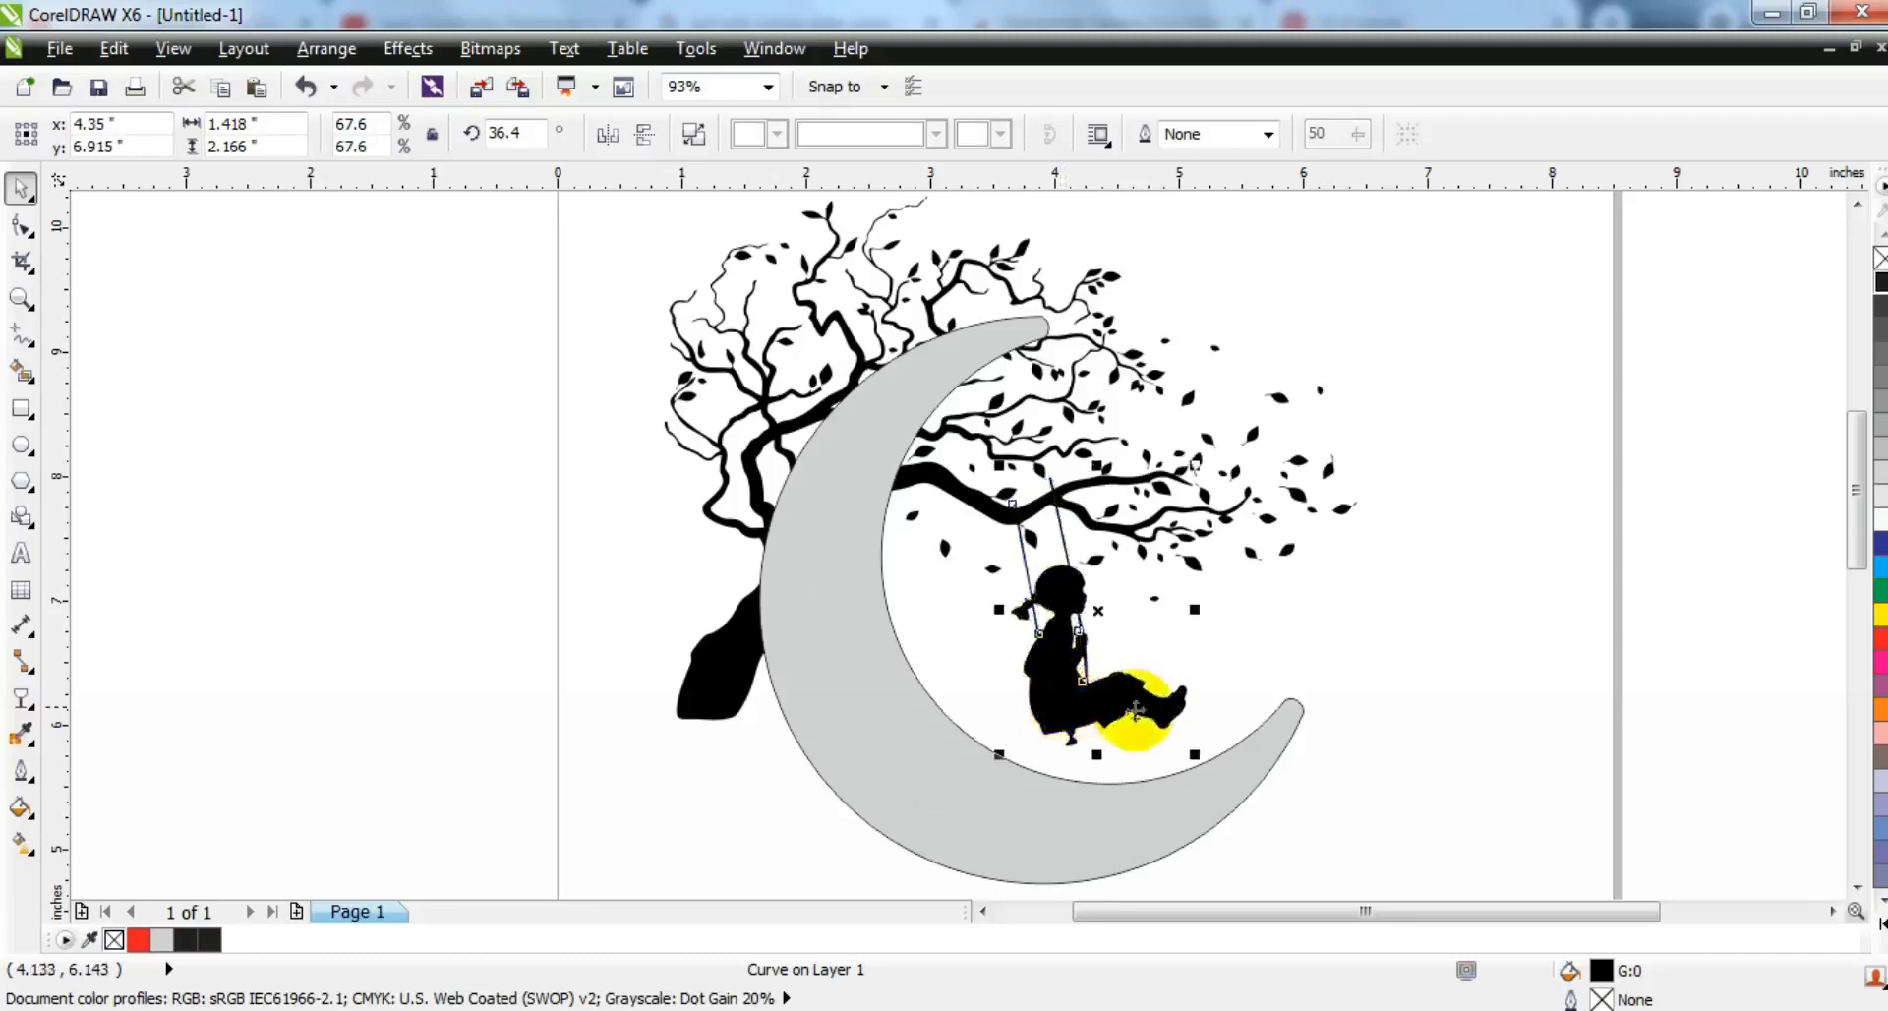
left_click(1590, 669)
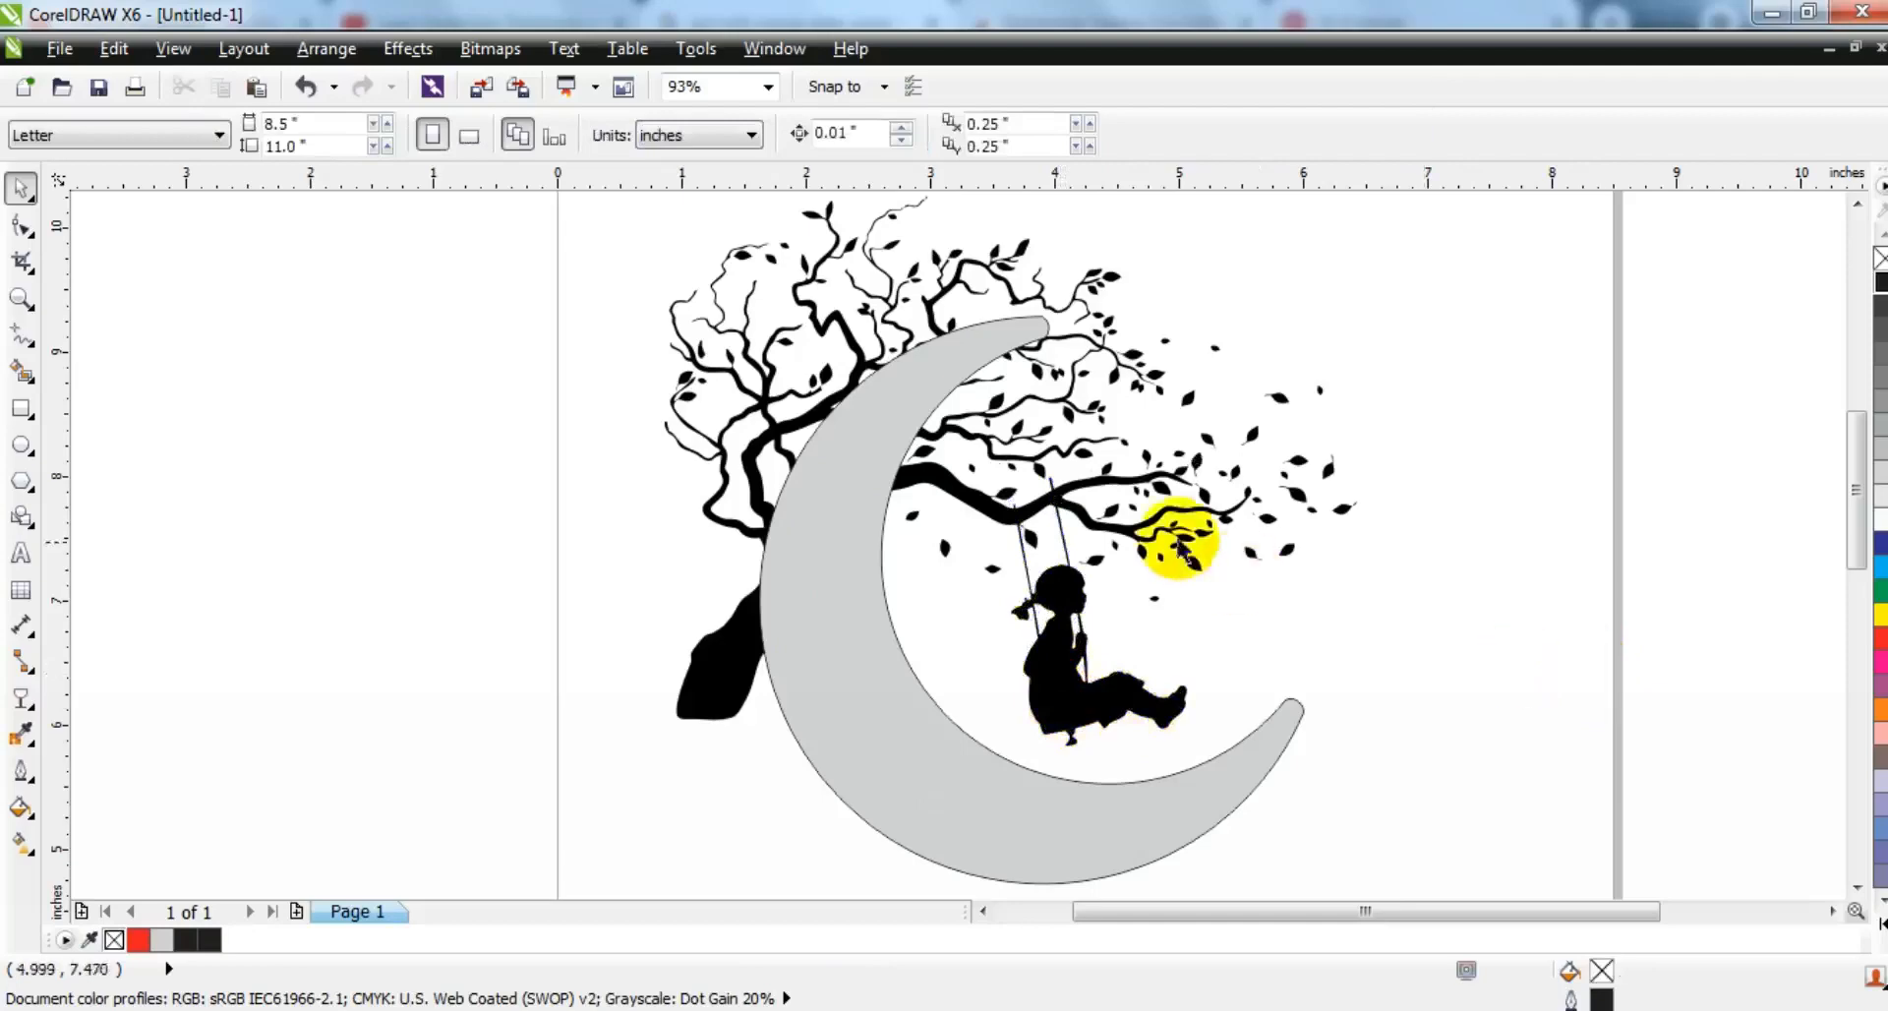
Ungroup the tree pieces and weld them into one shape
left_click(782, 138)
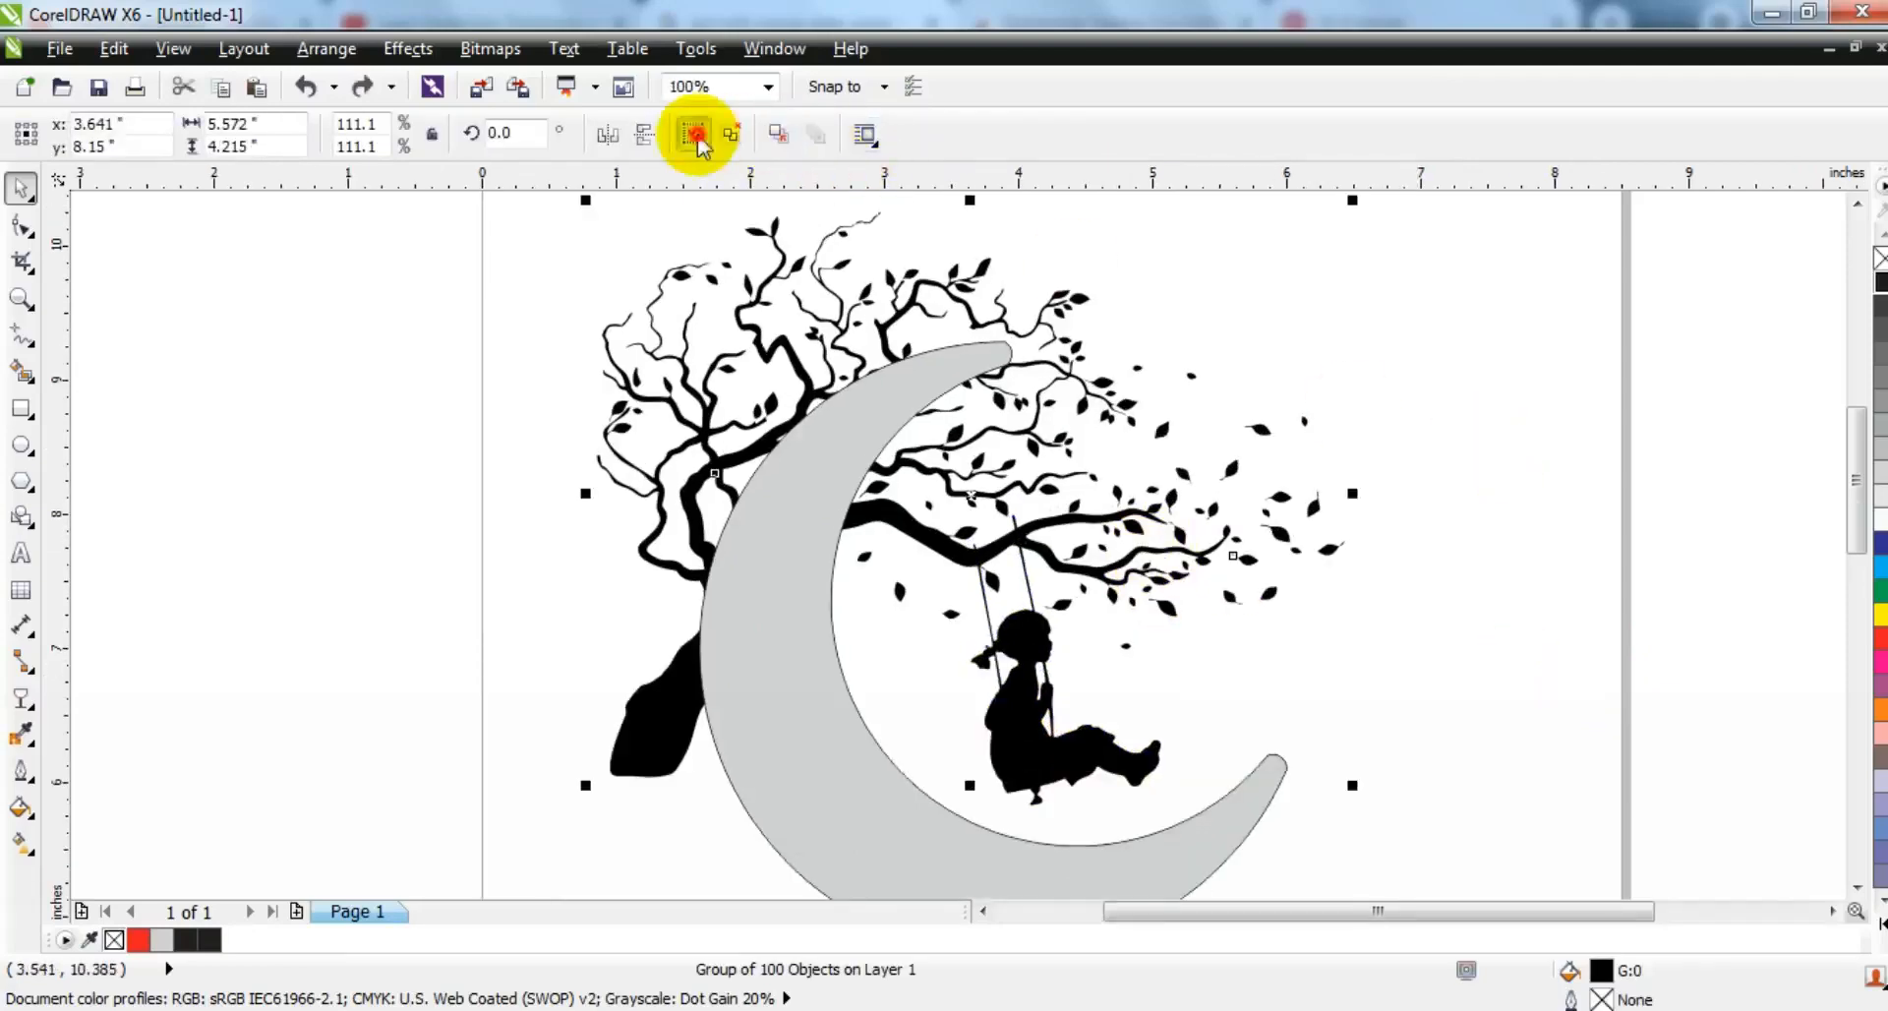
left_click(696, 137)
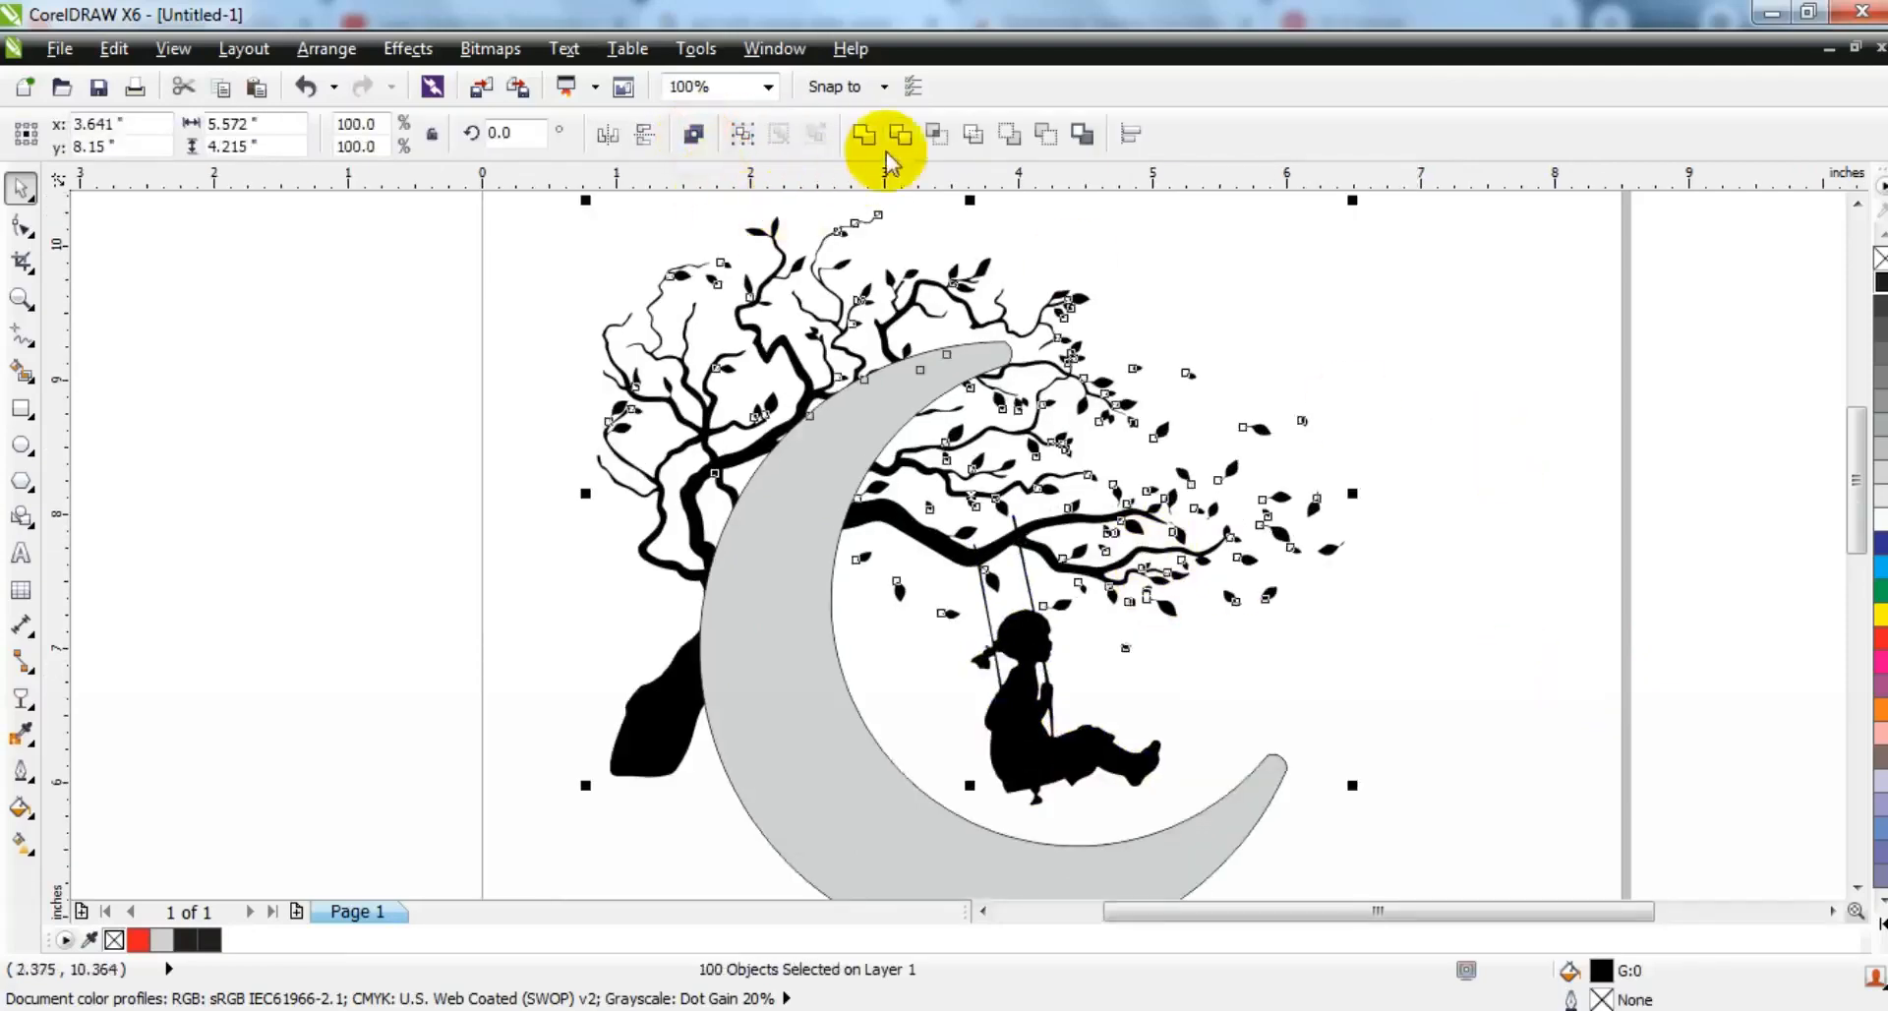
left_click(865, 138)
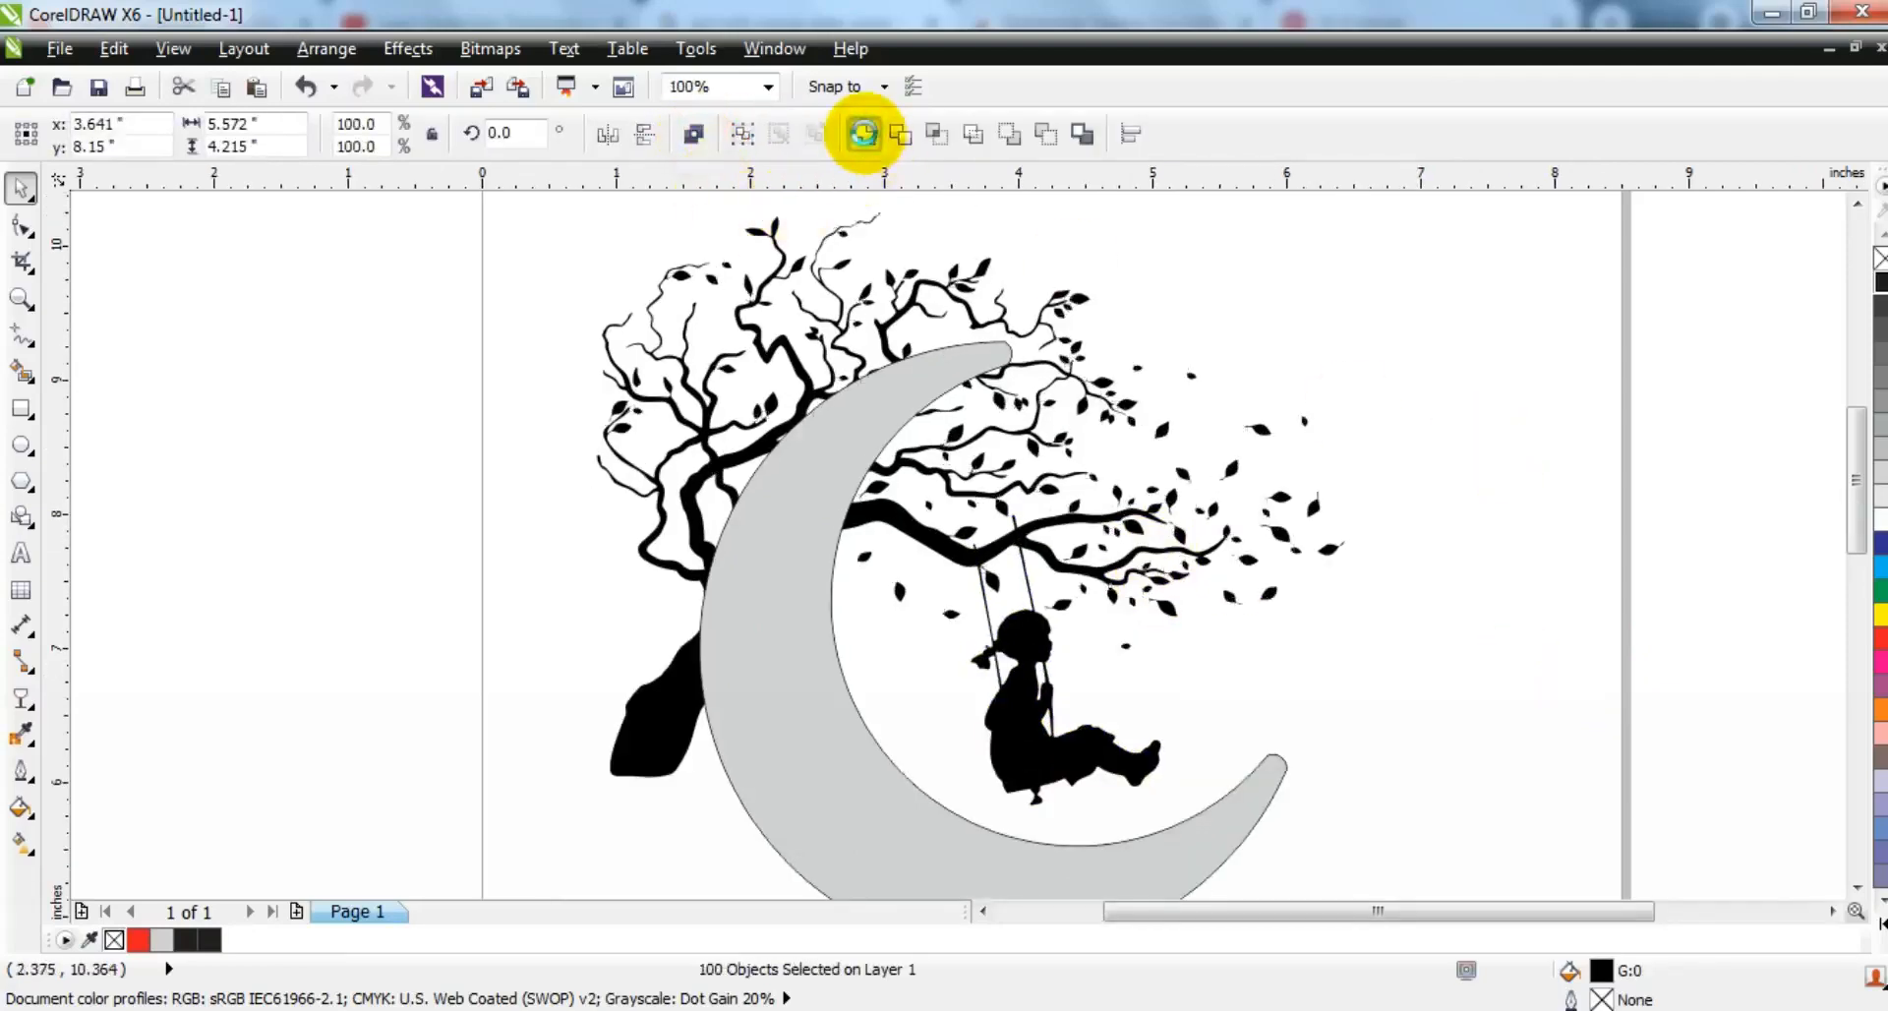
left_click(1520, 464)
Trim the tree with the moon shape
left_click(920, 400)
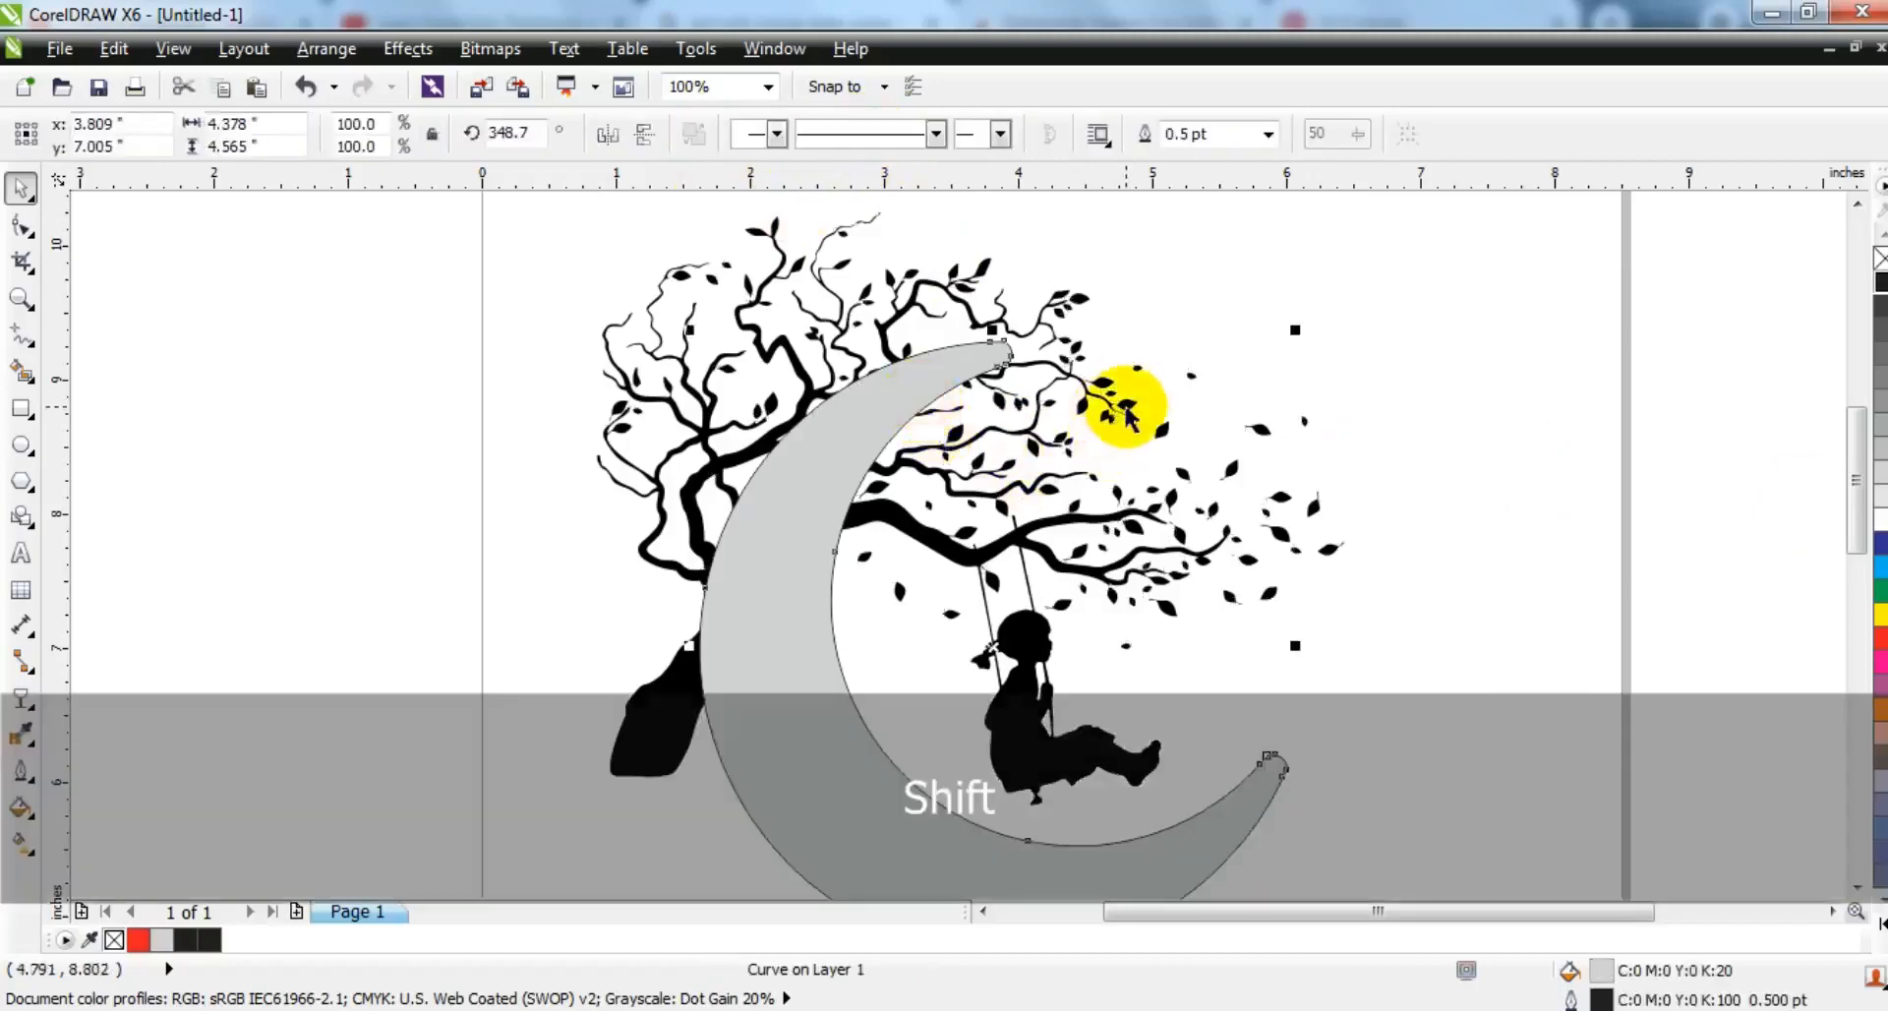
left_click(1131, 418, "shift")
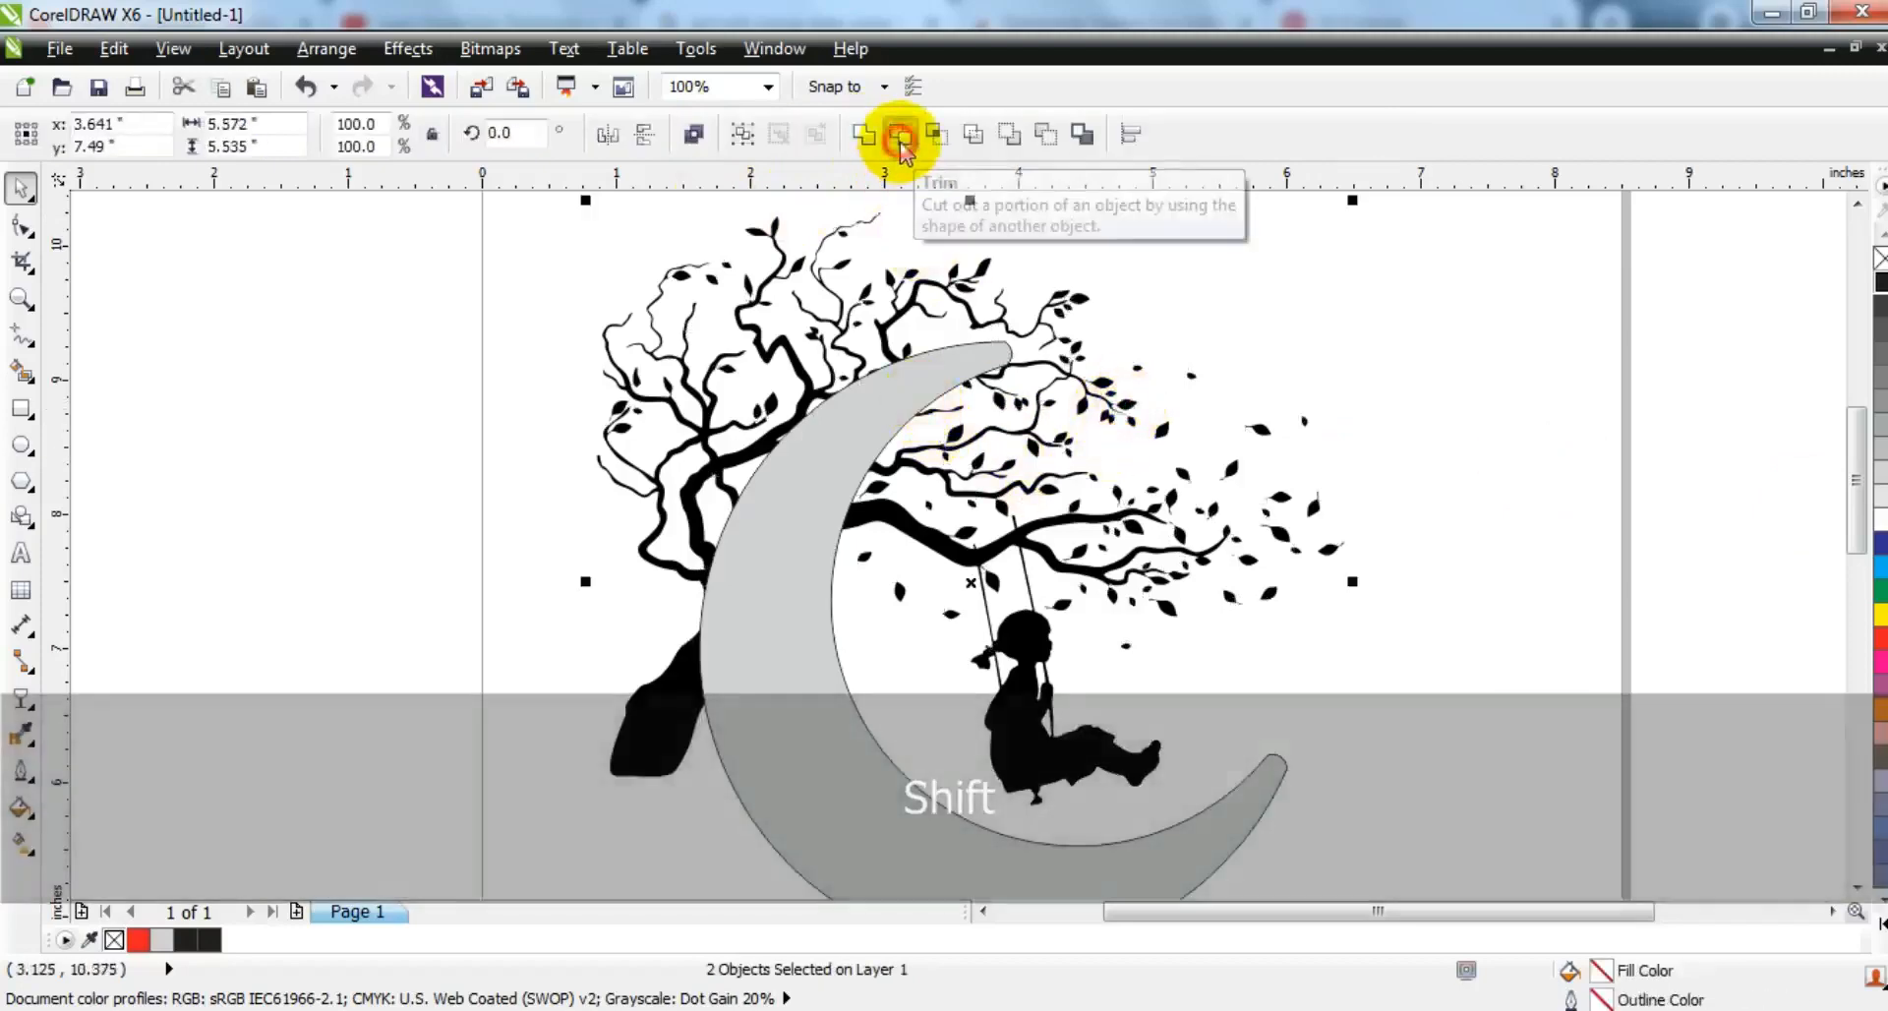
left_click(899, 134)
left_click(485, 313)
left_click(786, 339)
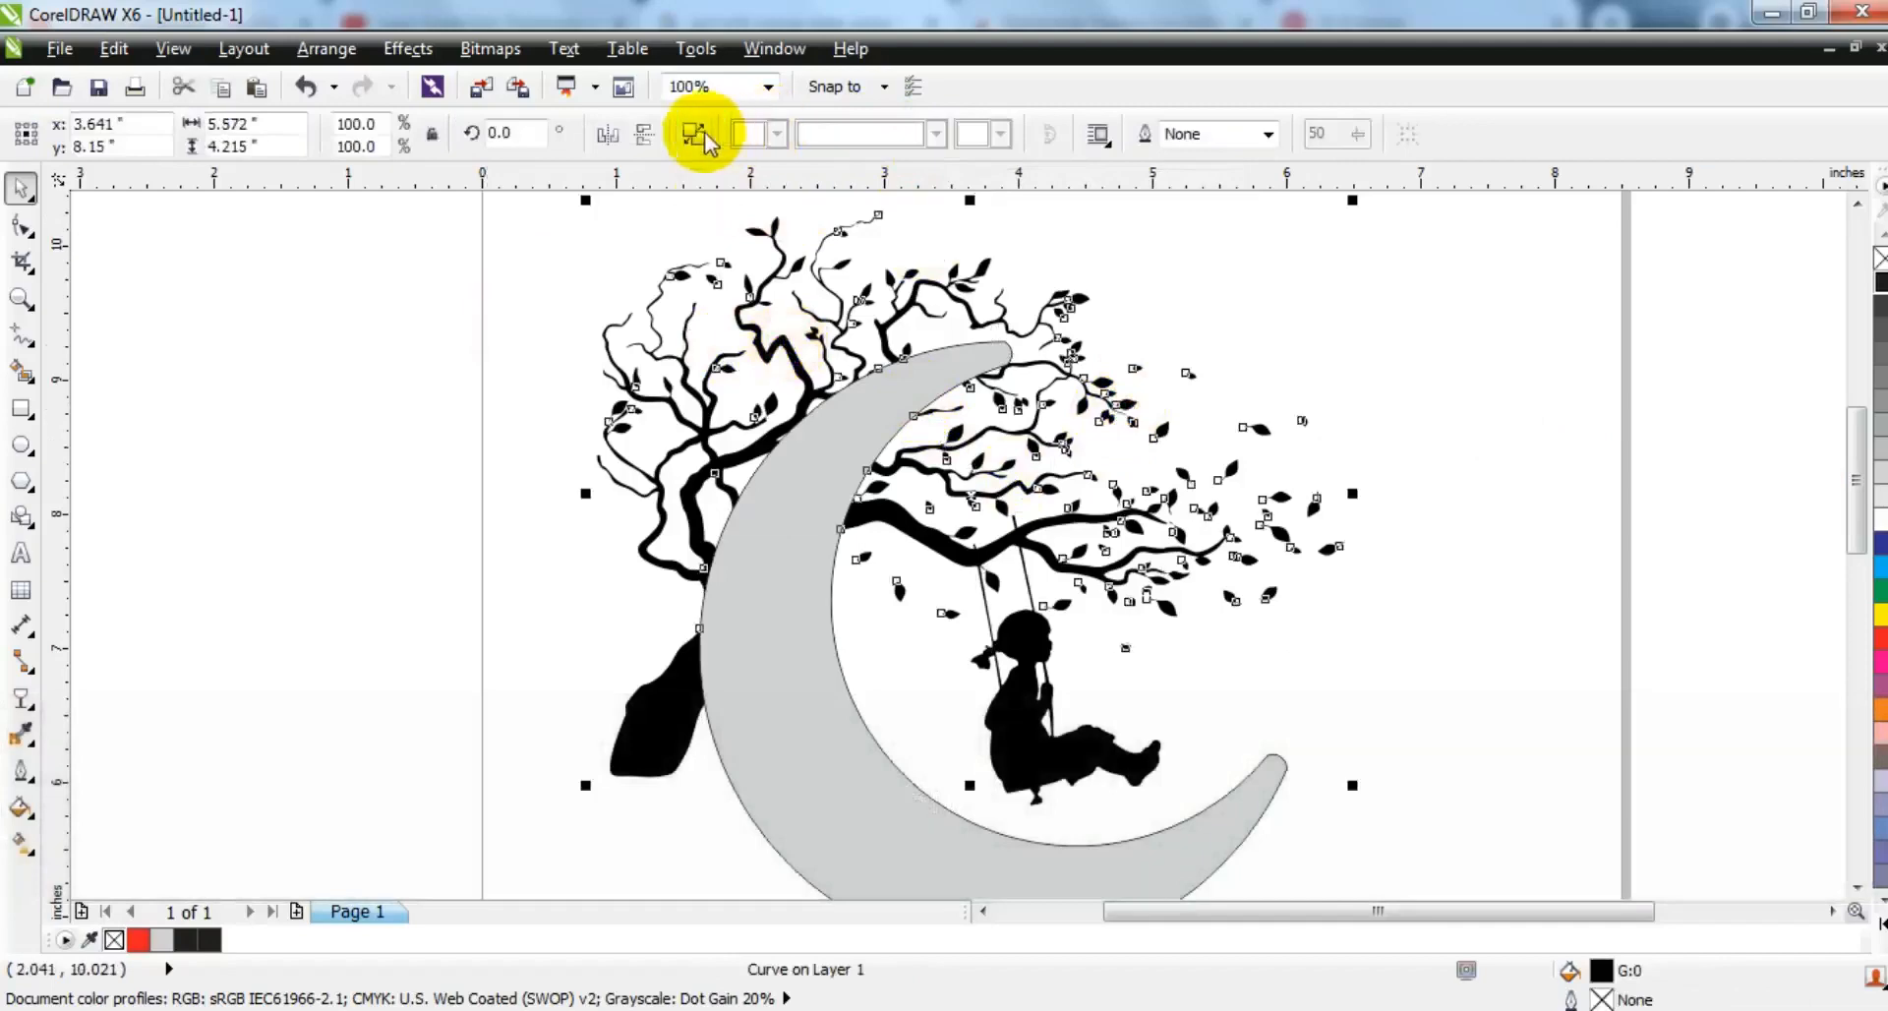
left_click(464, 304)
Delete the trunk and the left and upper branches lying outside the moon
left_click_drag(447, 228, 762, 625)
key("Delete")
left_click(627, 732)
key("Delete")
left_click(685, 536)
key("Delete")
left_click(489, 253)
left_click(1044, 334)
key("Delete")
left_click(862, 356)
key("Delete")
Delete the remaining stray leaf dots and select all the artwork
left_click_drag(697, 199, 899, 391)
key("Delete")
left_click_drag(968, 253, 1146, 328)
key("Delete")
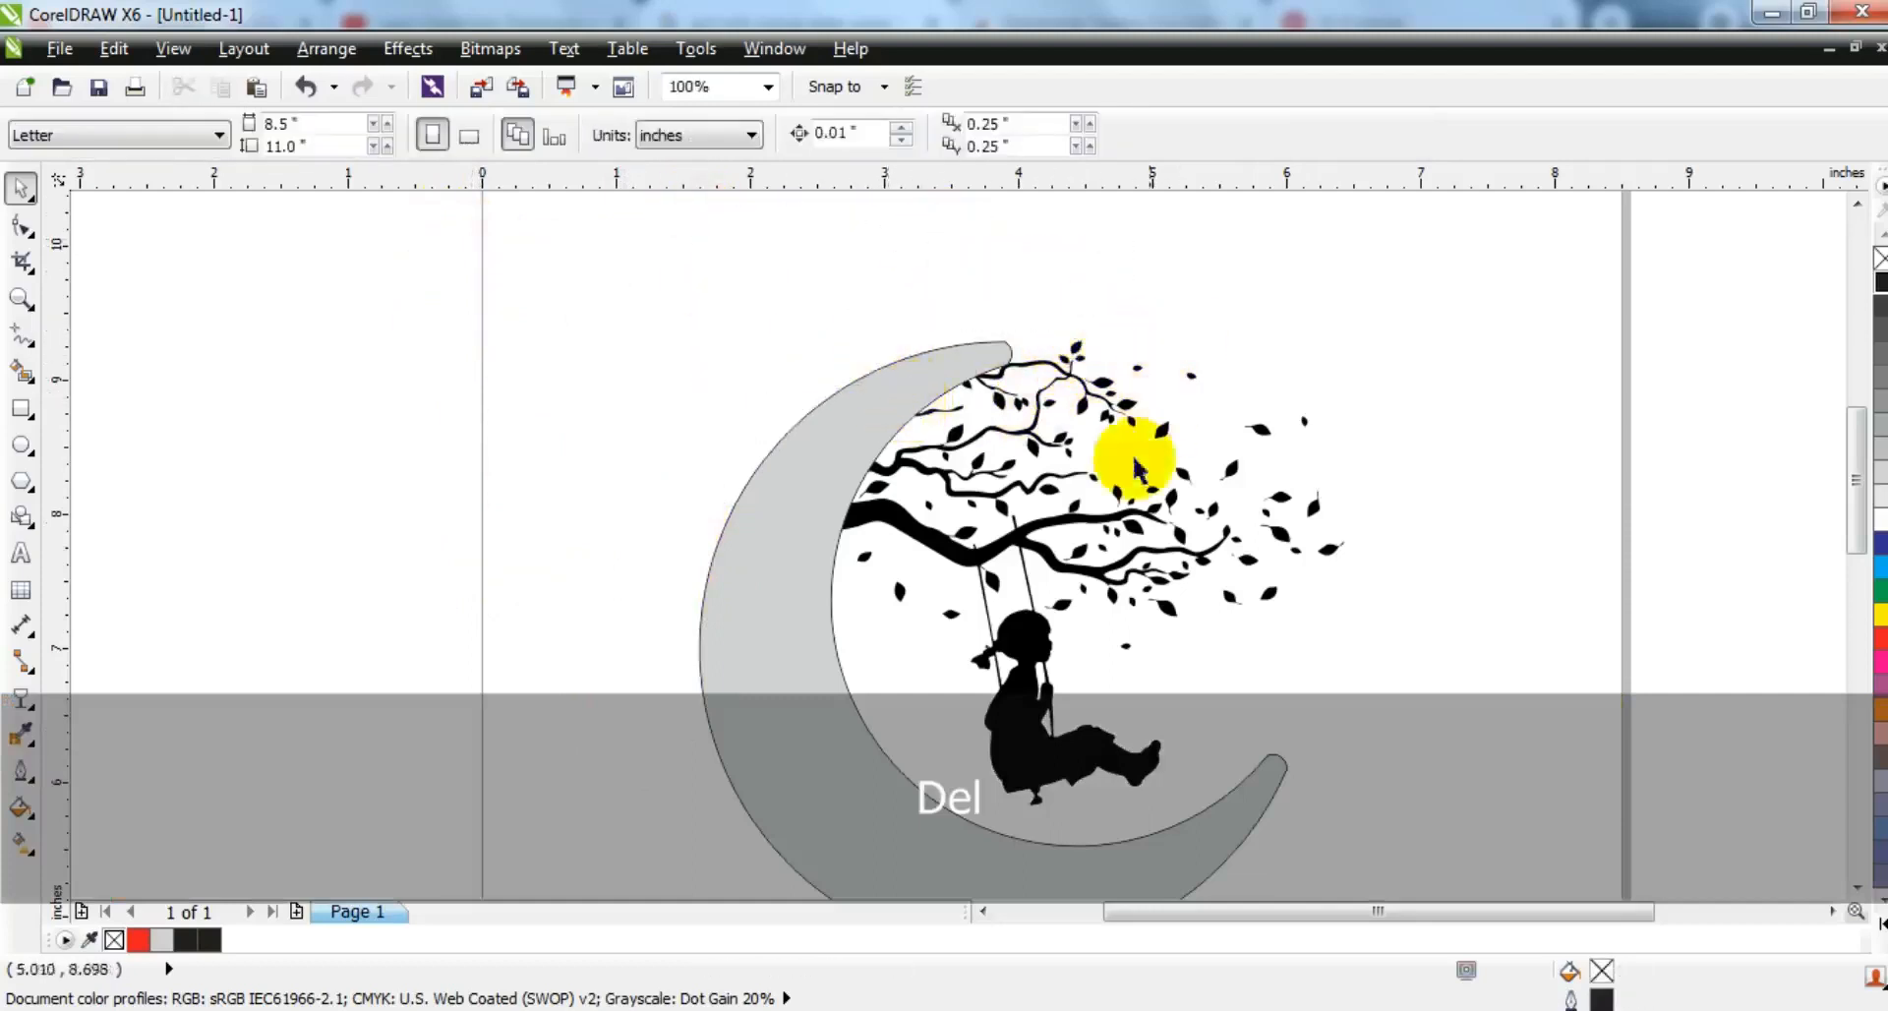
key("F3")
key("Escape")
left_click_drag(1159, 740, 669, 276)
Draw a black-outlined circle over the moon, then enlarge it and position it around the scene
key("shift+F2")
key("Escape")
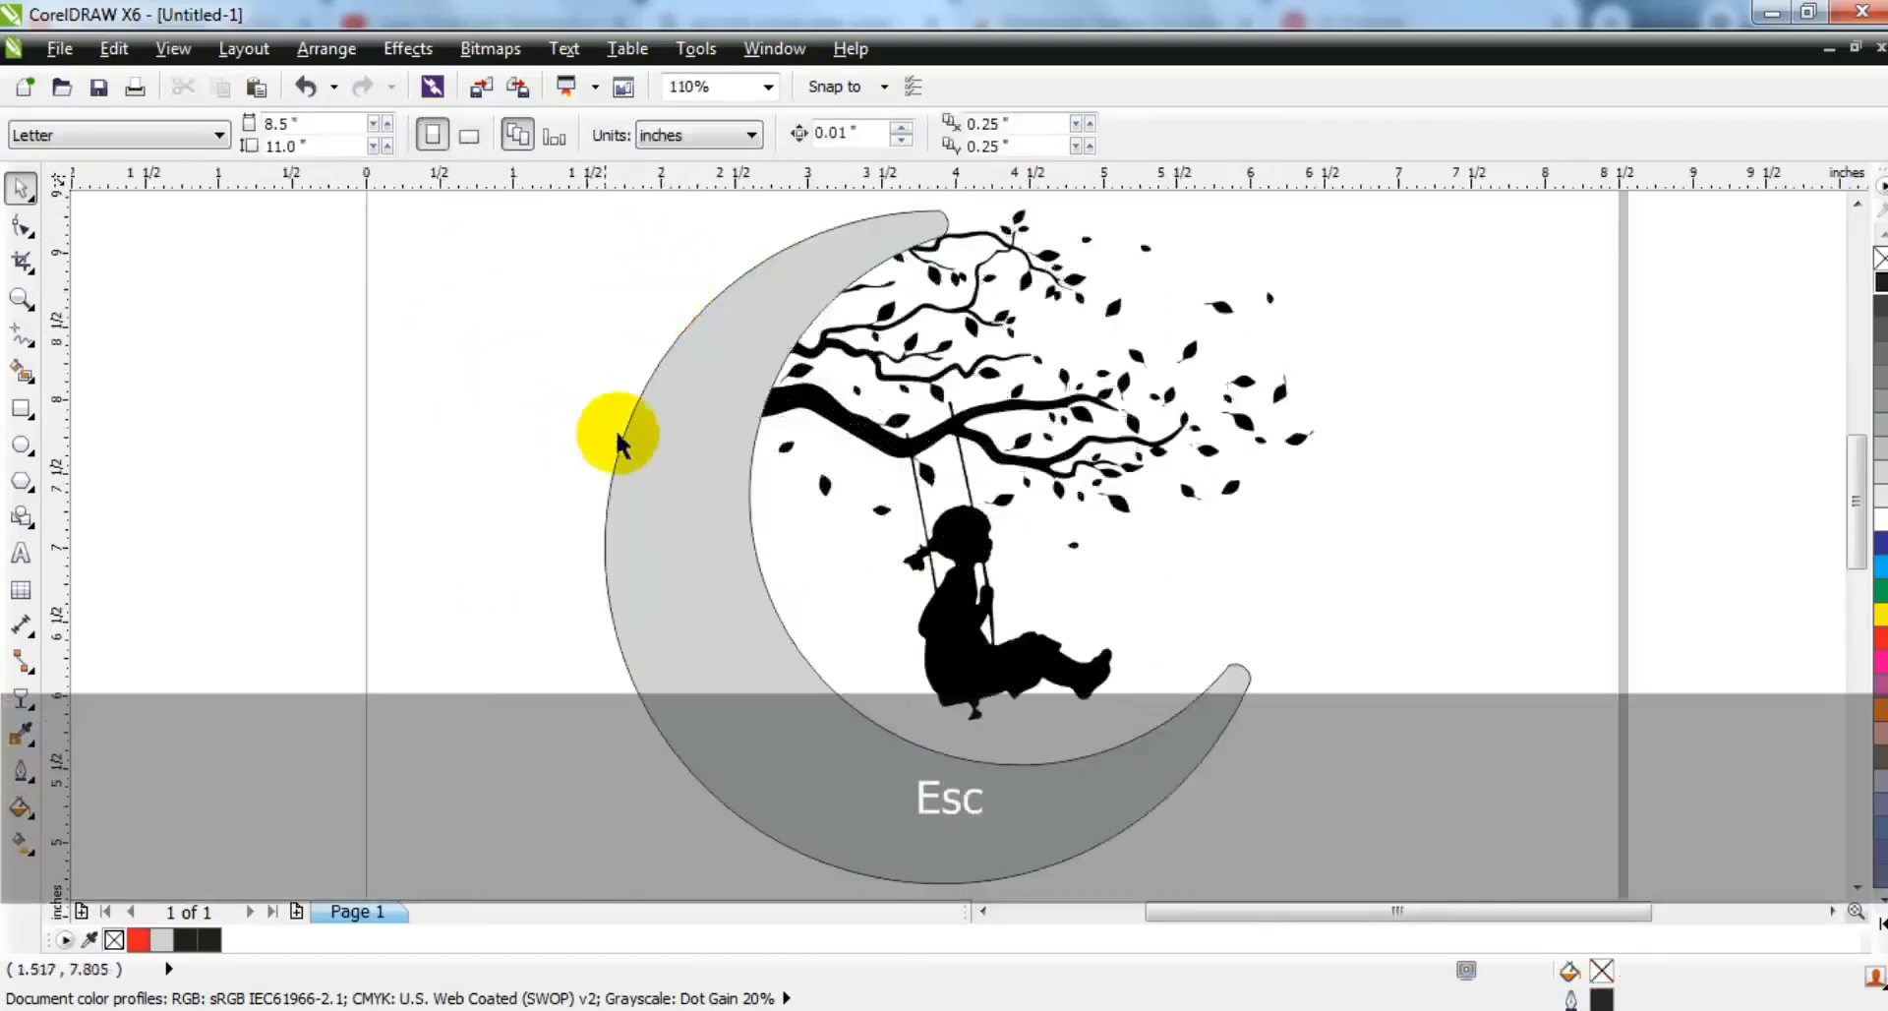
left_click(20, 444)
left_click_drag(547, 233, 1017, 801)
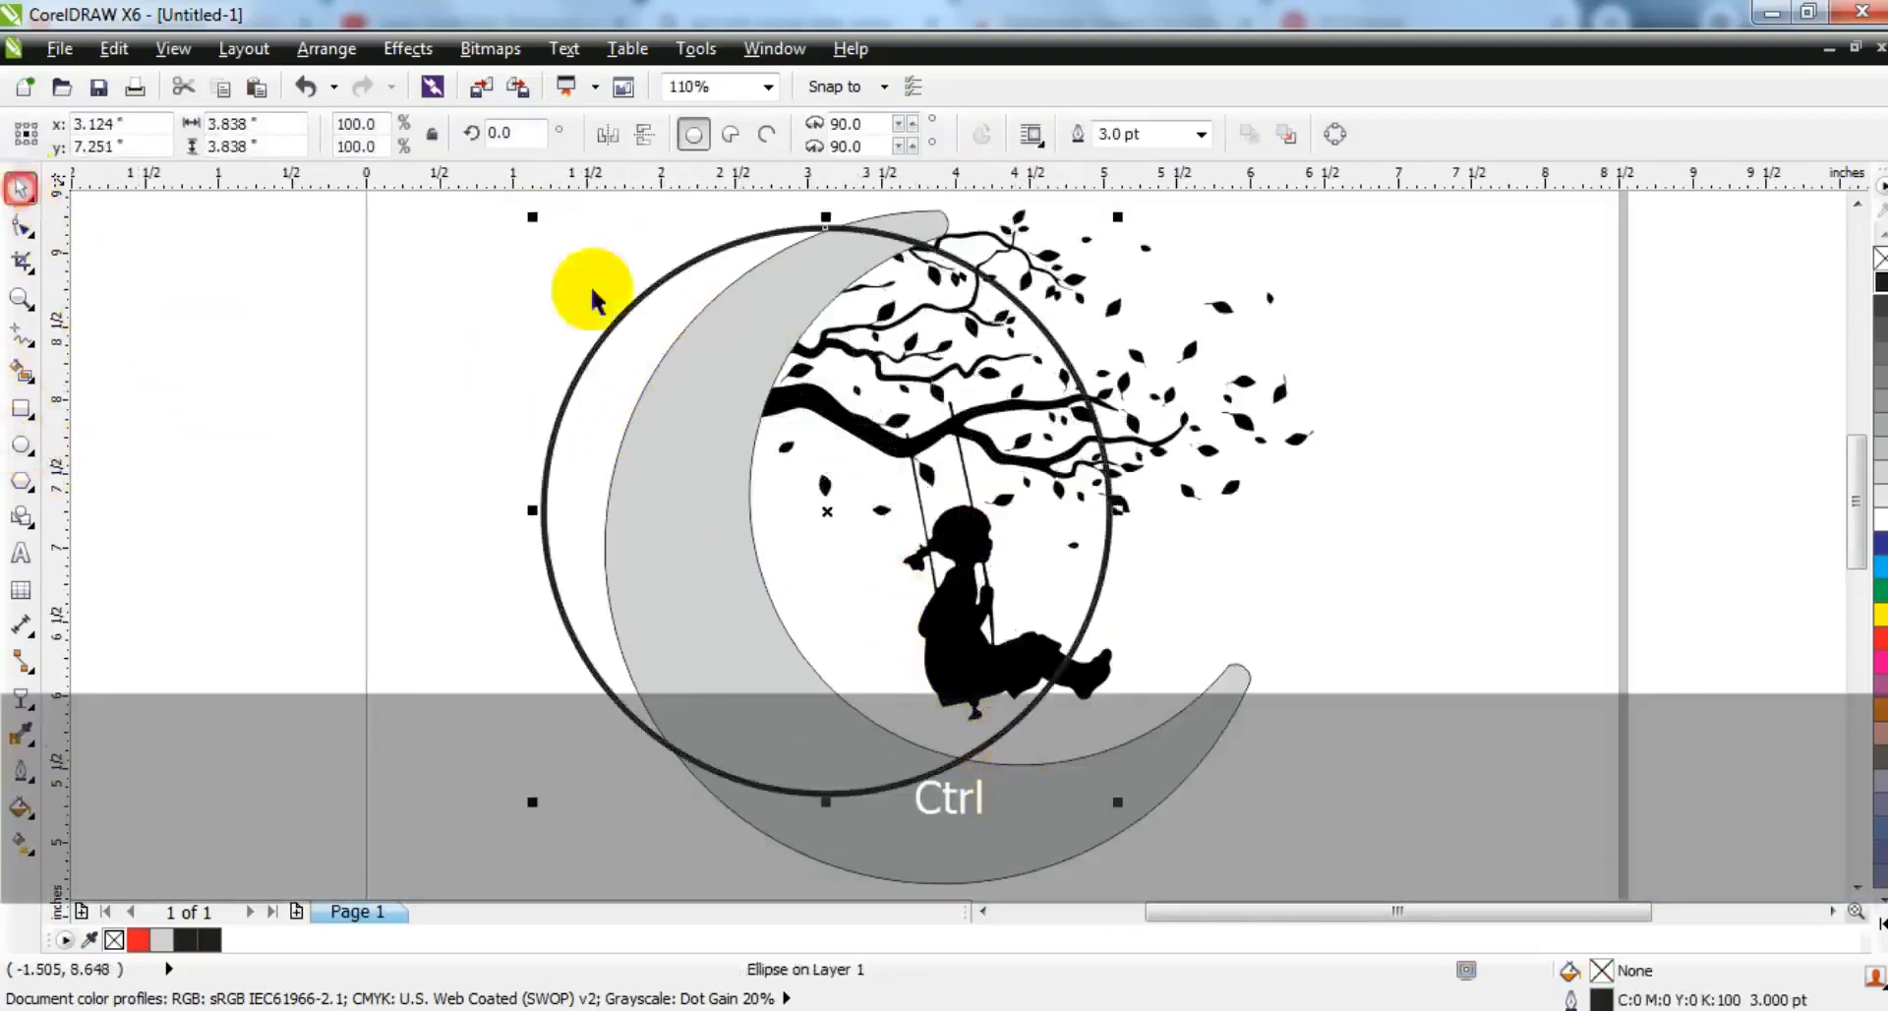
key("F3")
left_click_drag(913, 488, 984, 482)
left_click_drag(1121, 624, 1219, 723)
left_click_drag(1100, 687, 1087, 680)
Select and zoom in on the artwork, then Smart Fill the moon's outer sliver into a shape
left_click_drag(1326, 749, 644, 279)
key("shift+F2")
key("Escape")
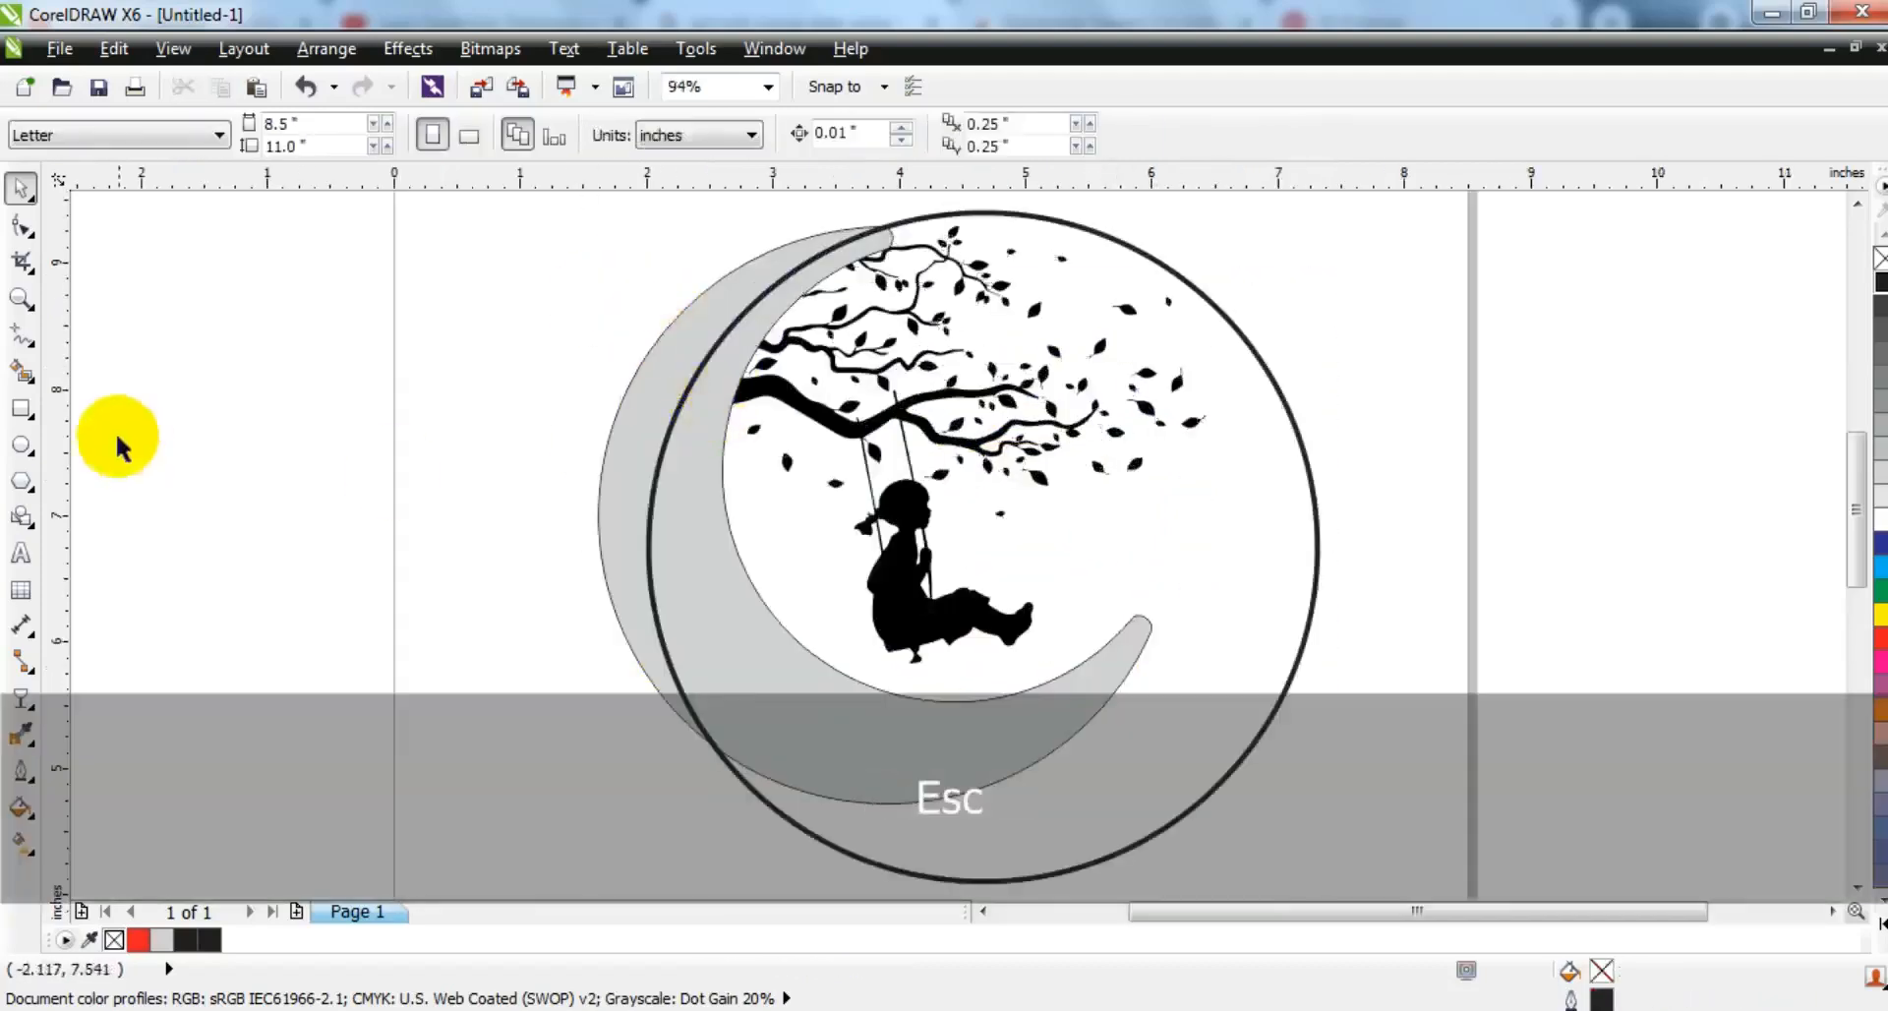
left_click(24, 373)
left_click(627, 412)
Fill the outer sliver with a linear orange-to-yellow fountain gradient
left_click(21, 185)
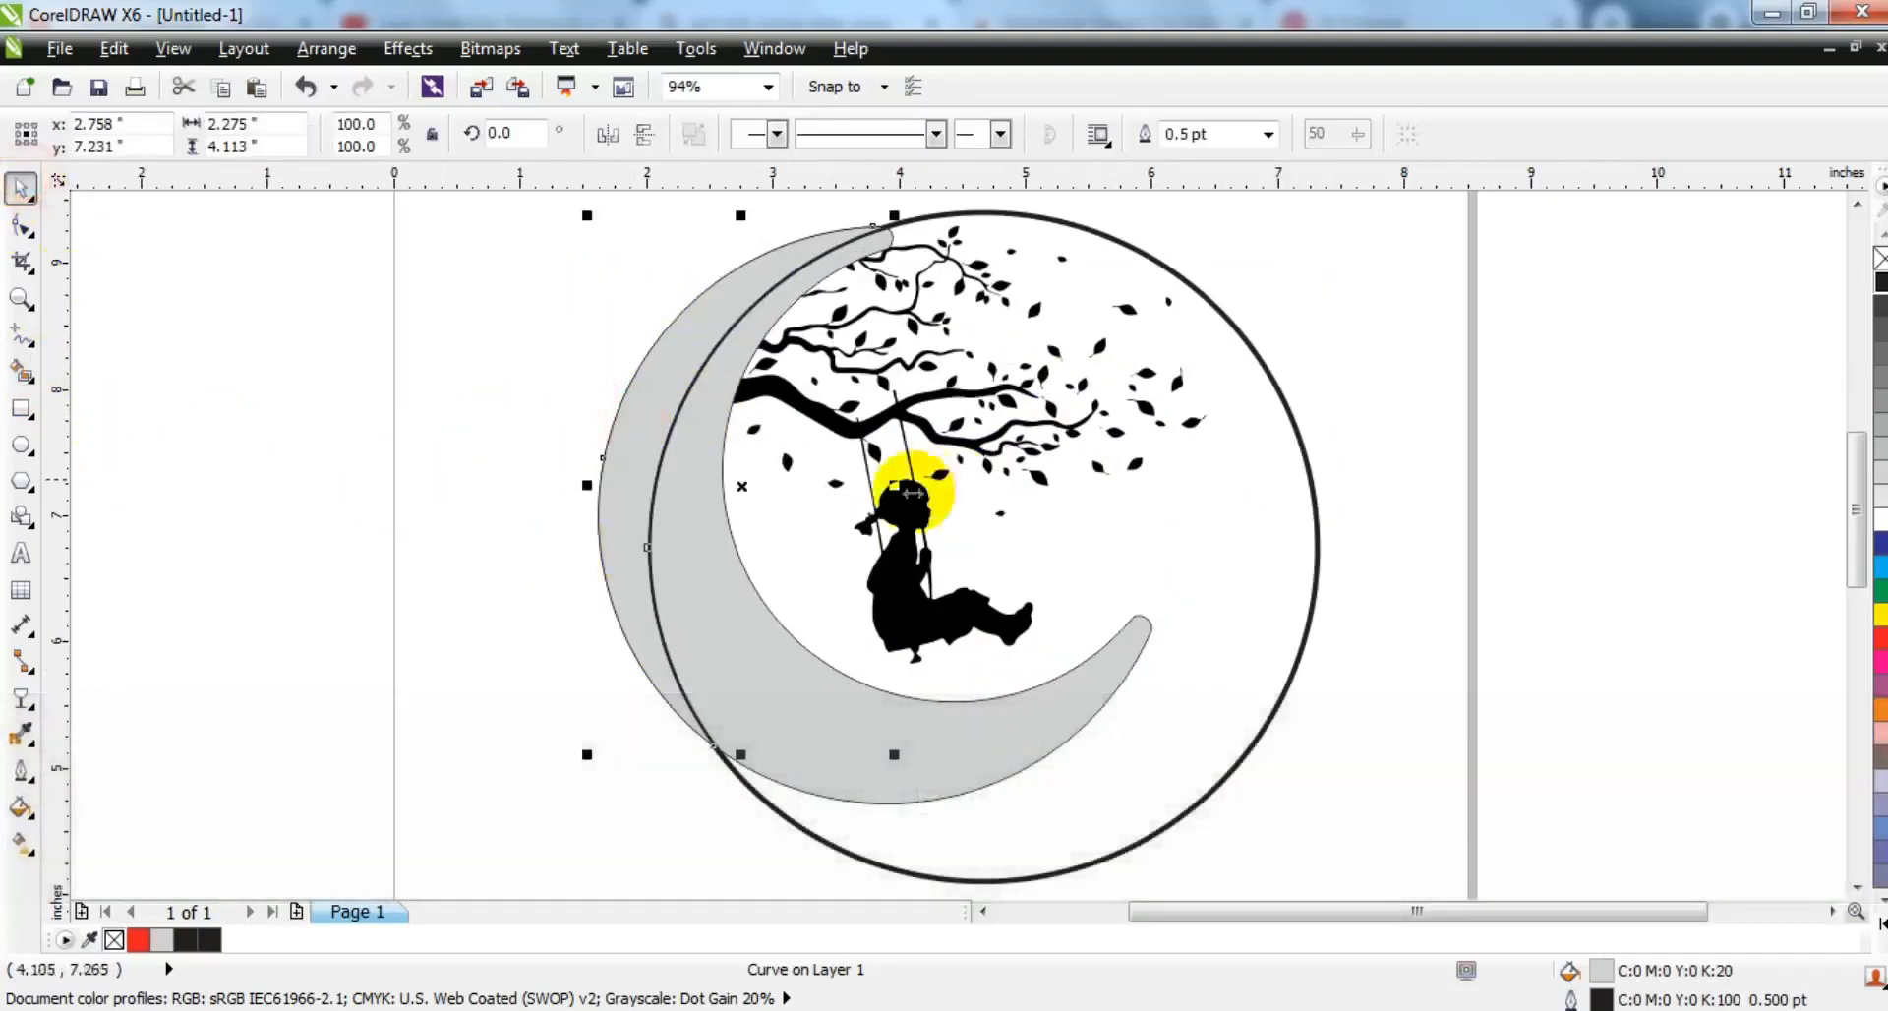
left_click(1876, 703)
key("g")
left_click_drag(710, 326, 640, 642)
left_click(1879, 929)
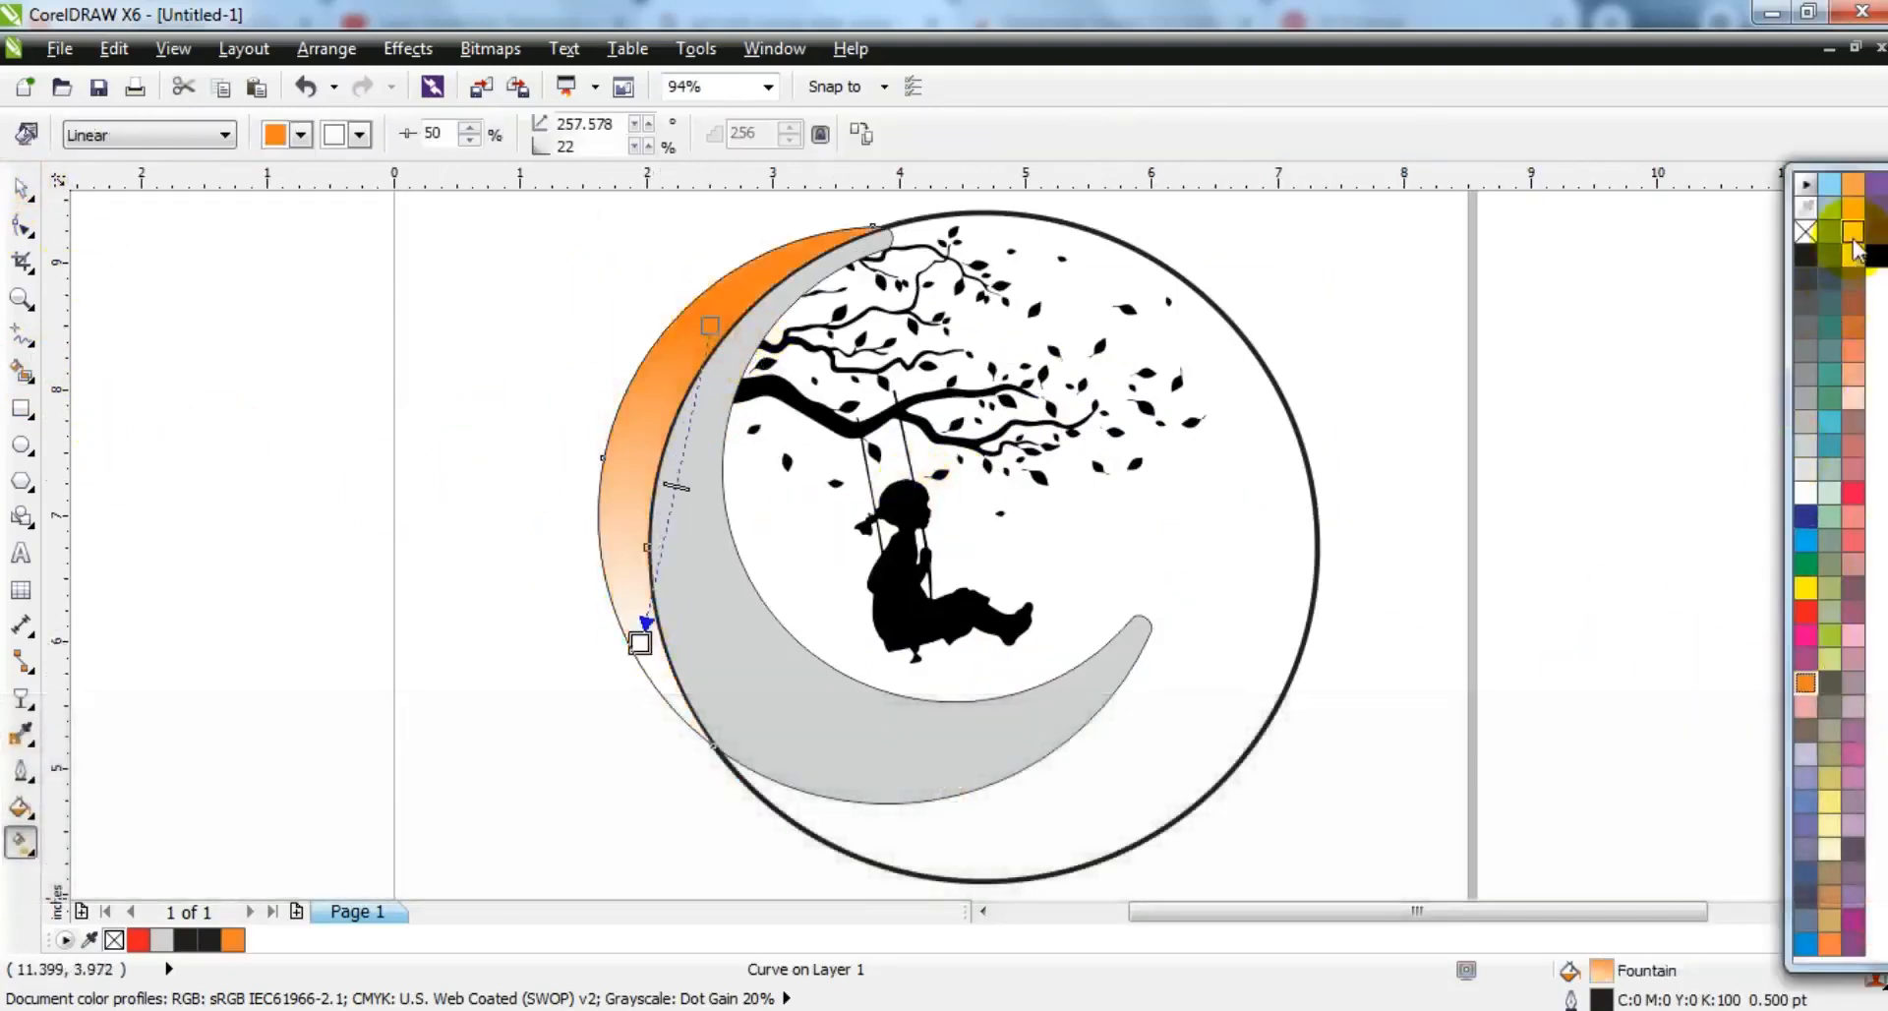
left_click_drag(645, 621, 645, 639)
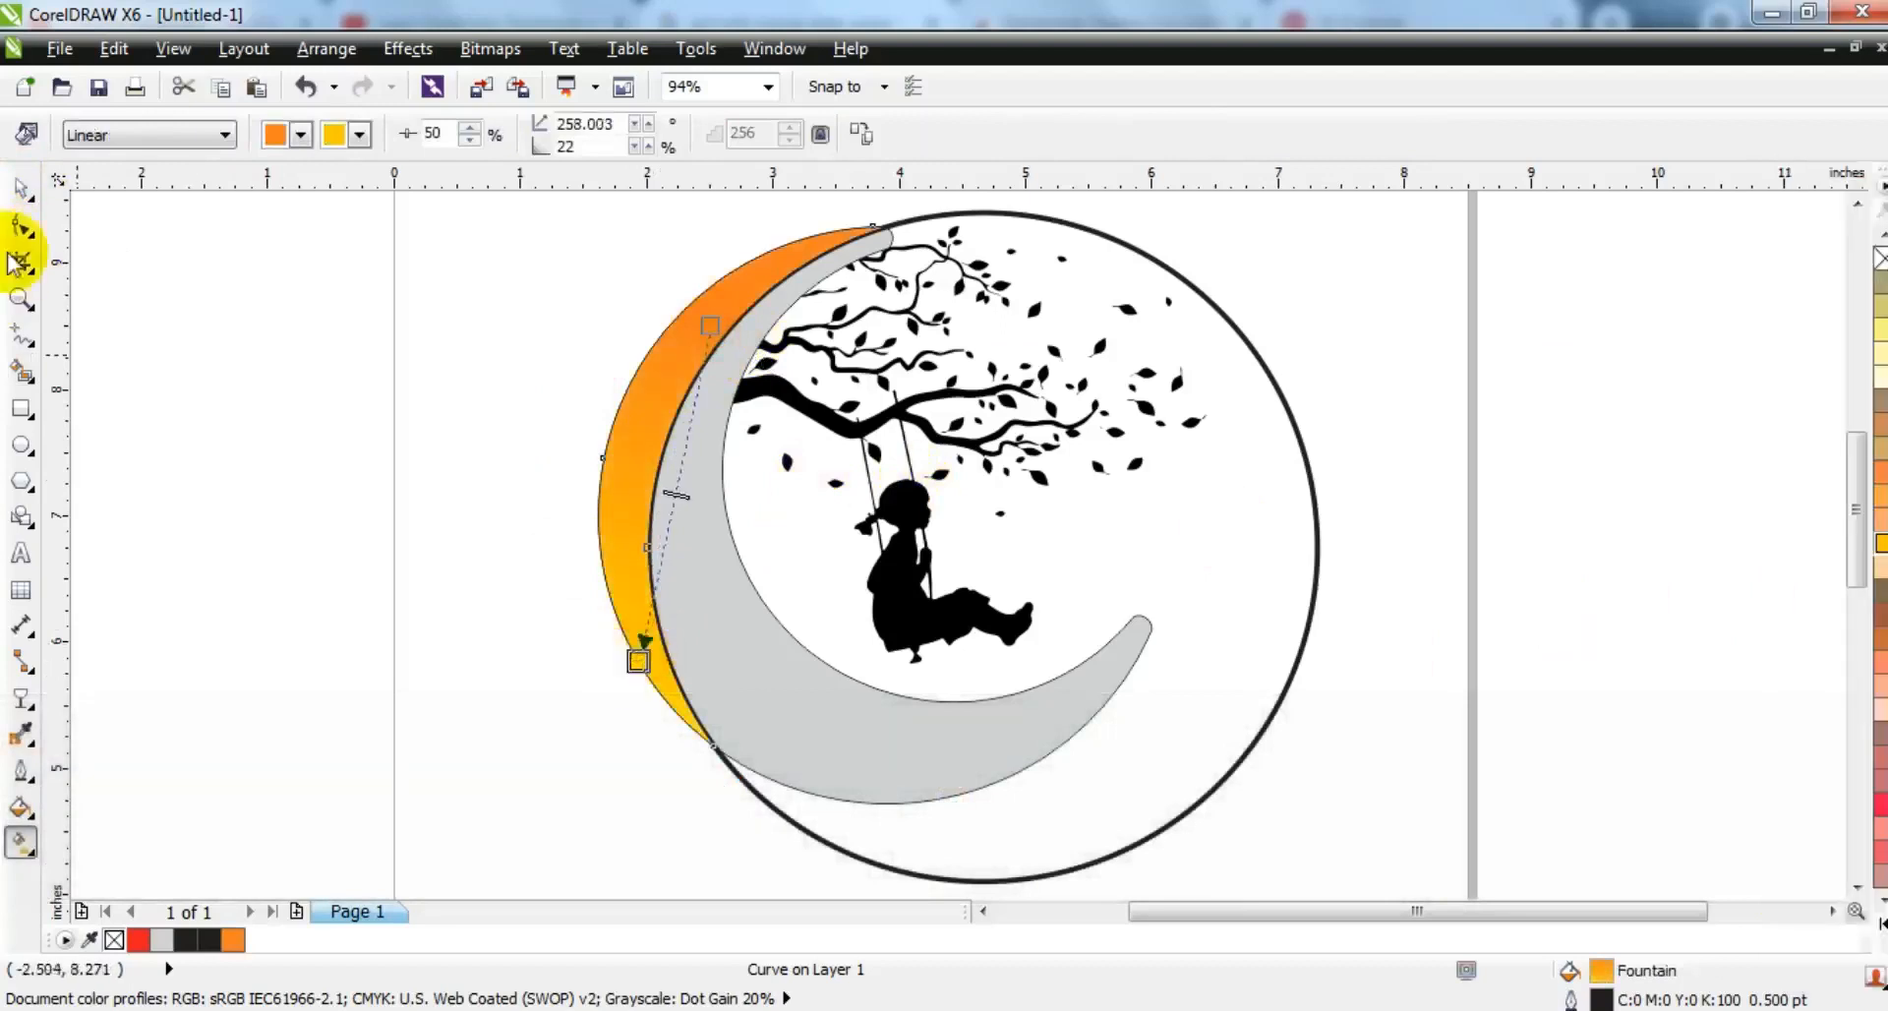
Move the frame circle right and enlarge it slightly to 5.324 inches
left_click(22, 194)
left_click(122, 434)
left_click_drag(1291, 675, 1304, 689)
left_click_drag(1340, 217, 1342, 212)
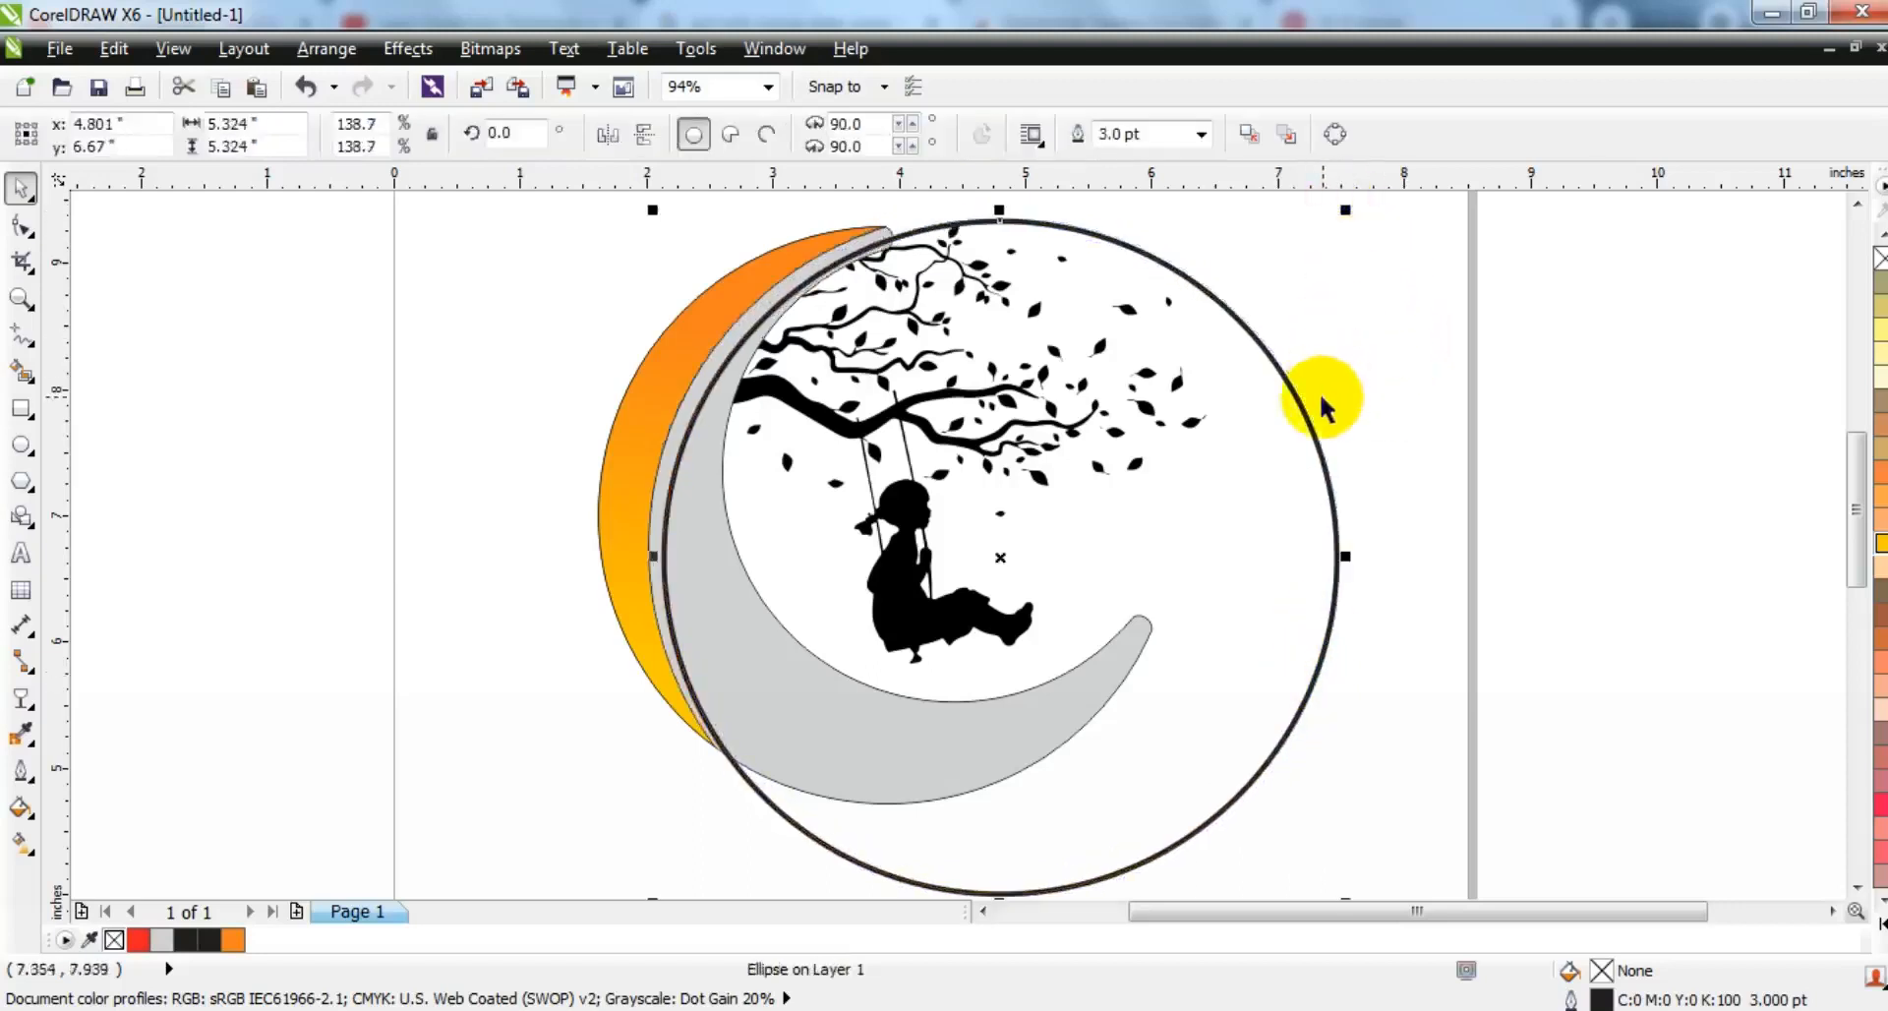
left_click_drag(1310, 401, 1306, 396)
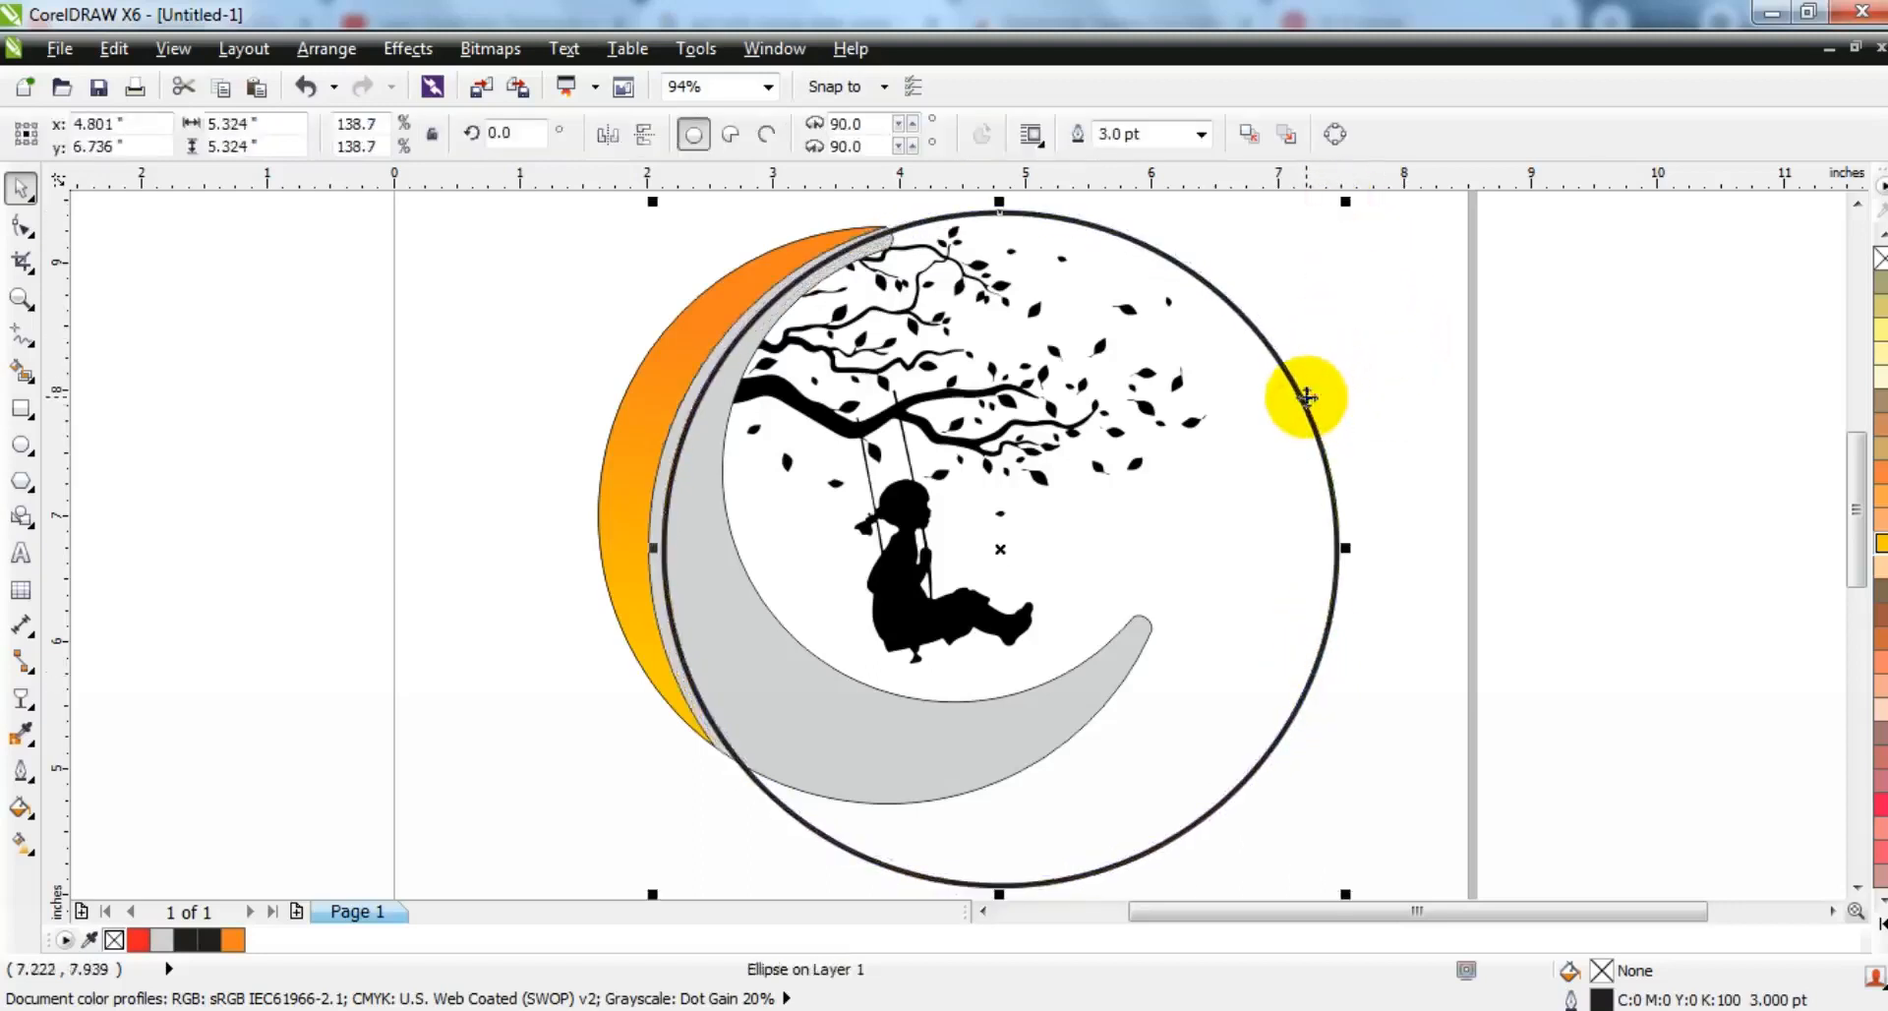
Smart Fill the thin inner strip and colour it orange with a little red mixed in
left_click(20, 373)
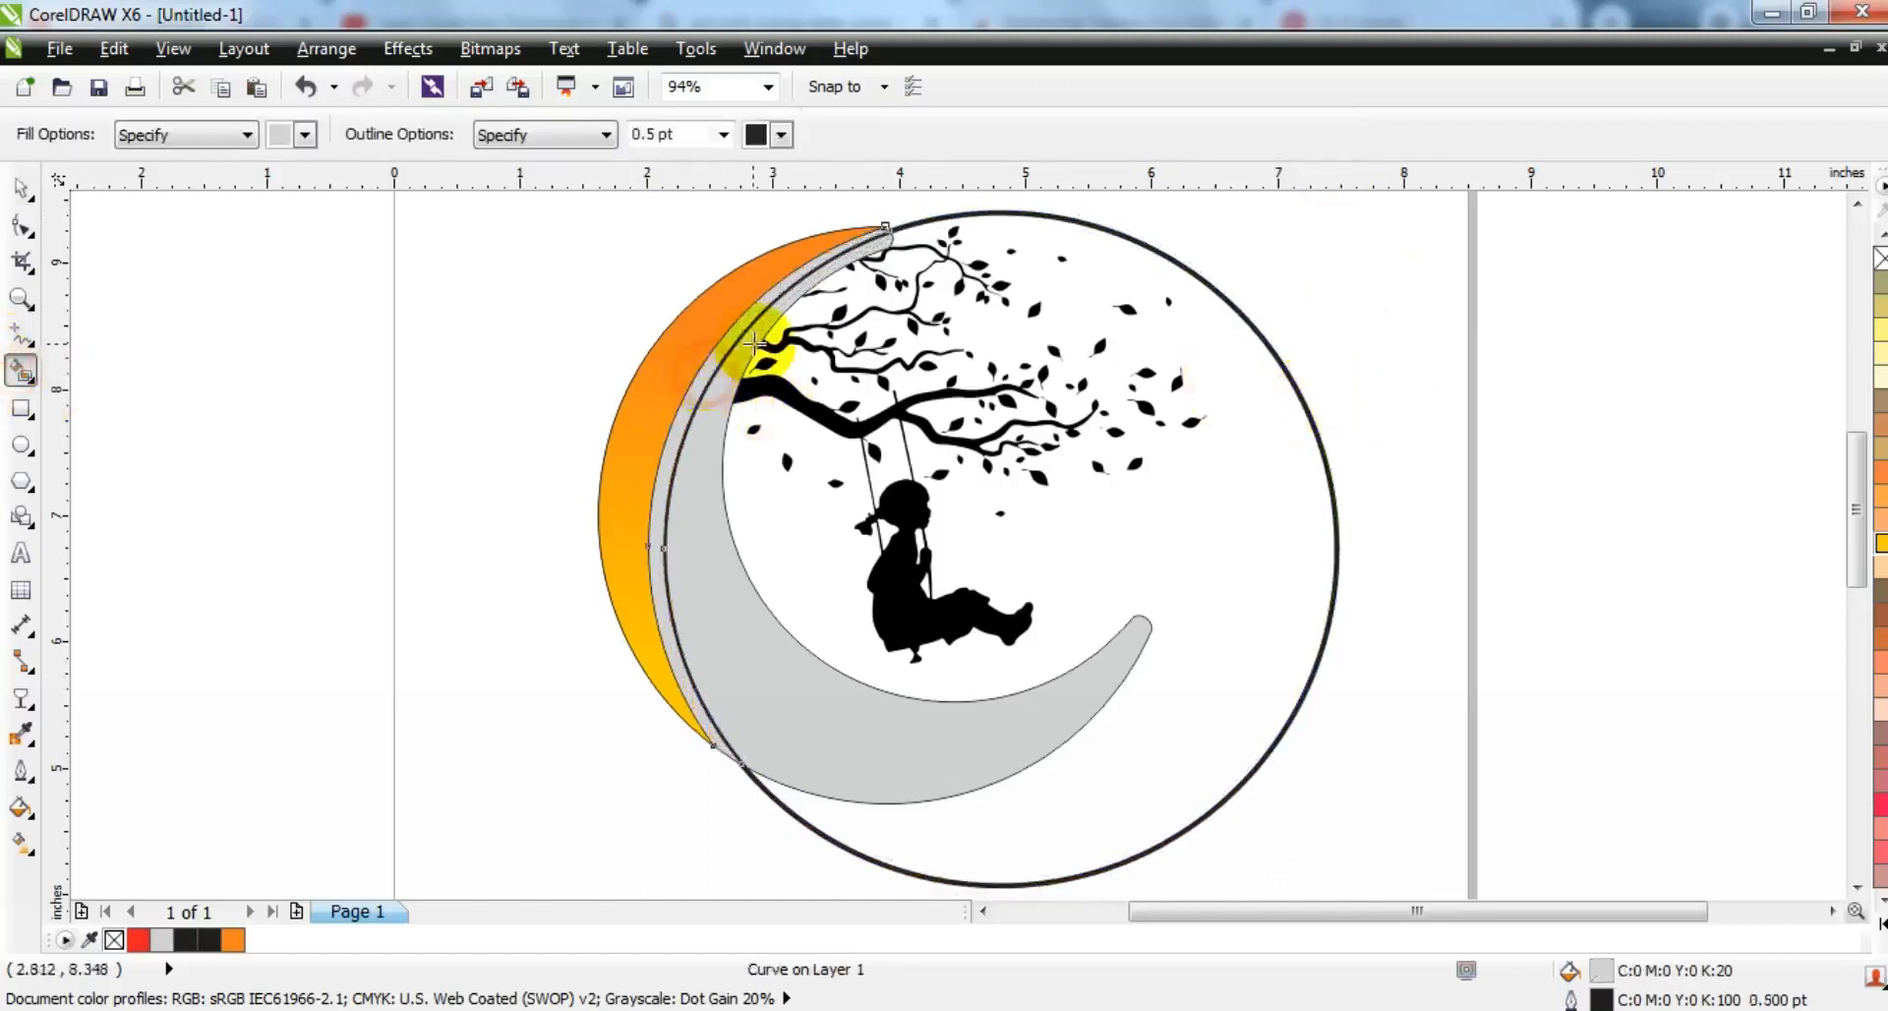
left_click(21, 186)
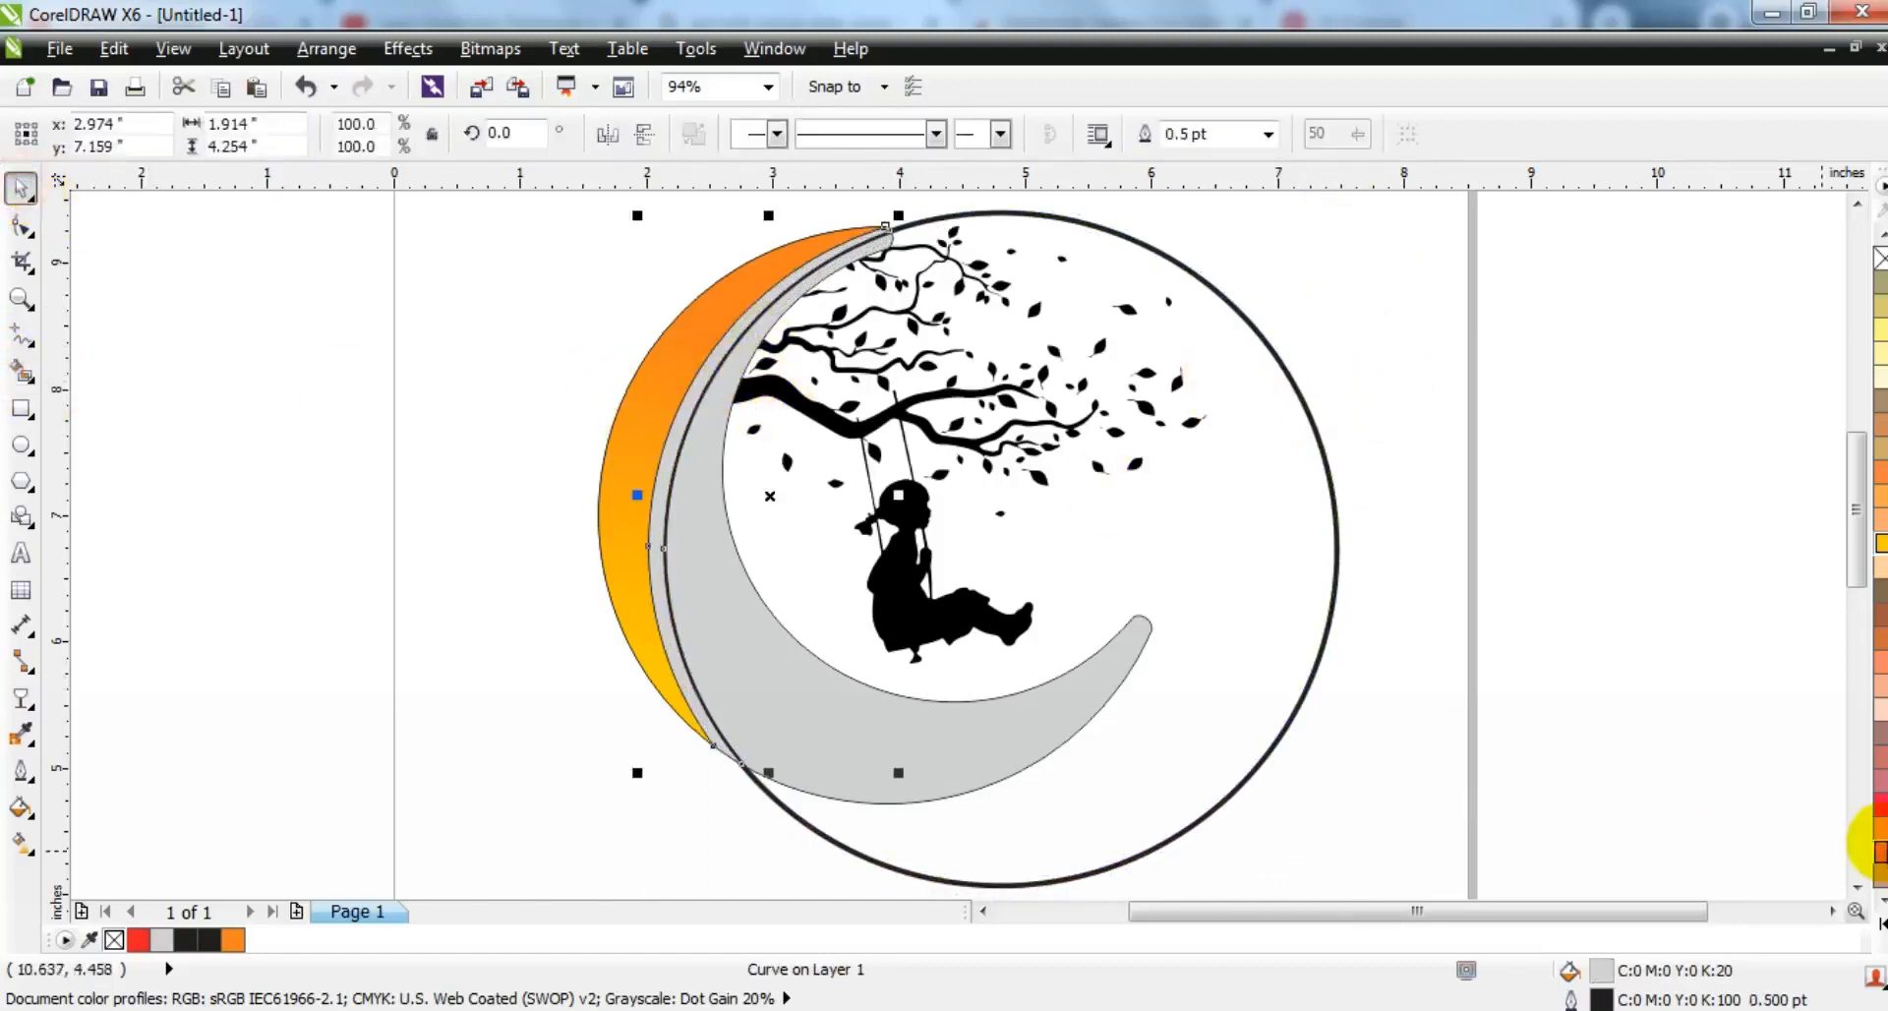
left_click(1878, 833)
left_click(1881, 919)
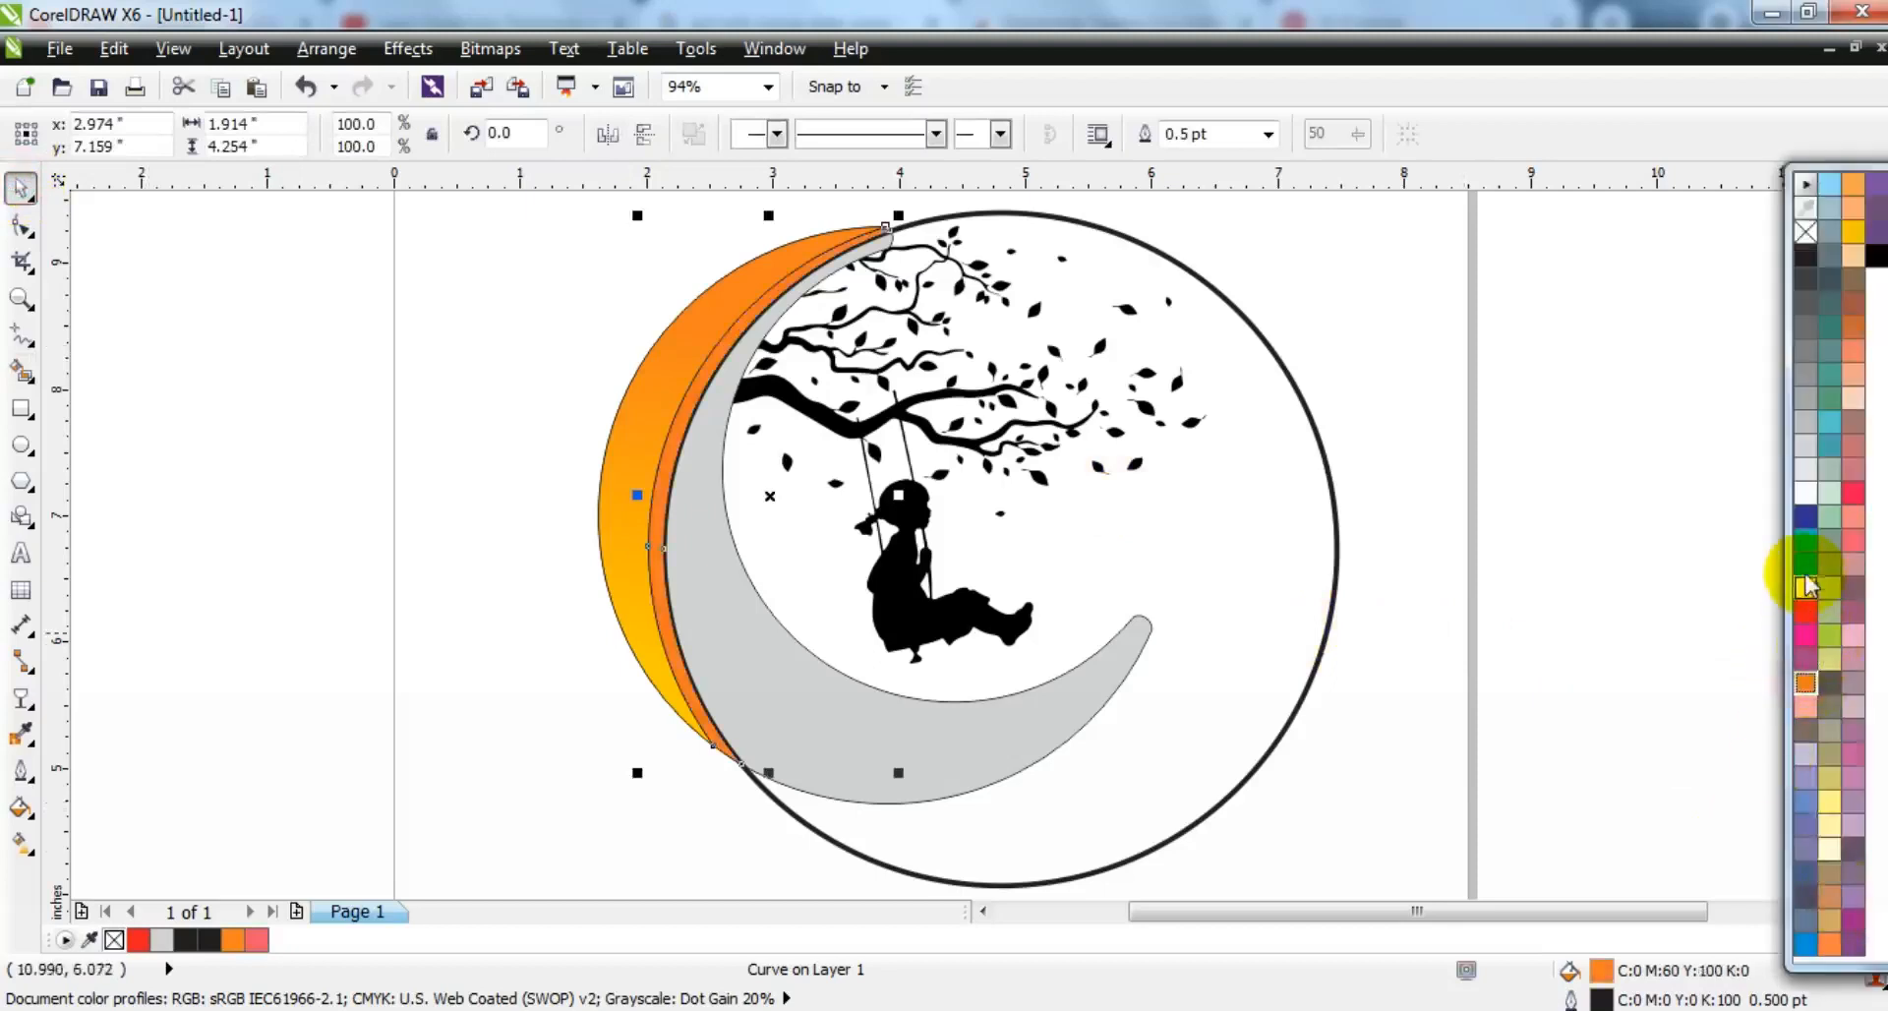
key("ctrl")
left_click(1802, 611, "ctrl")
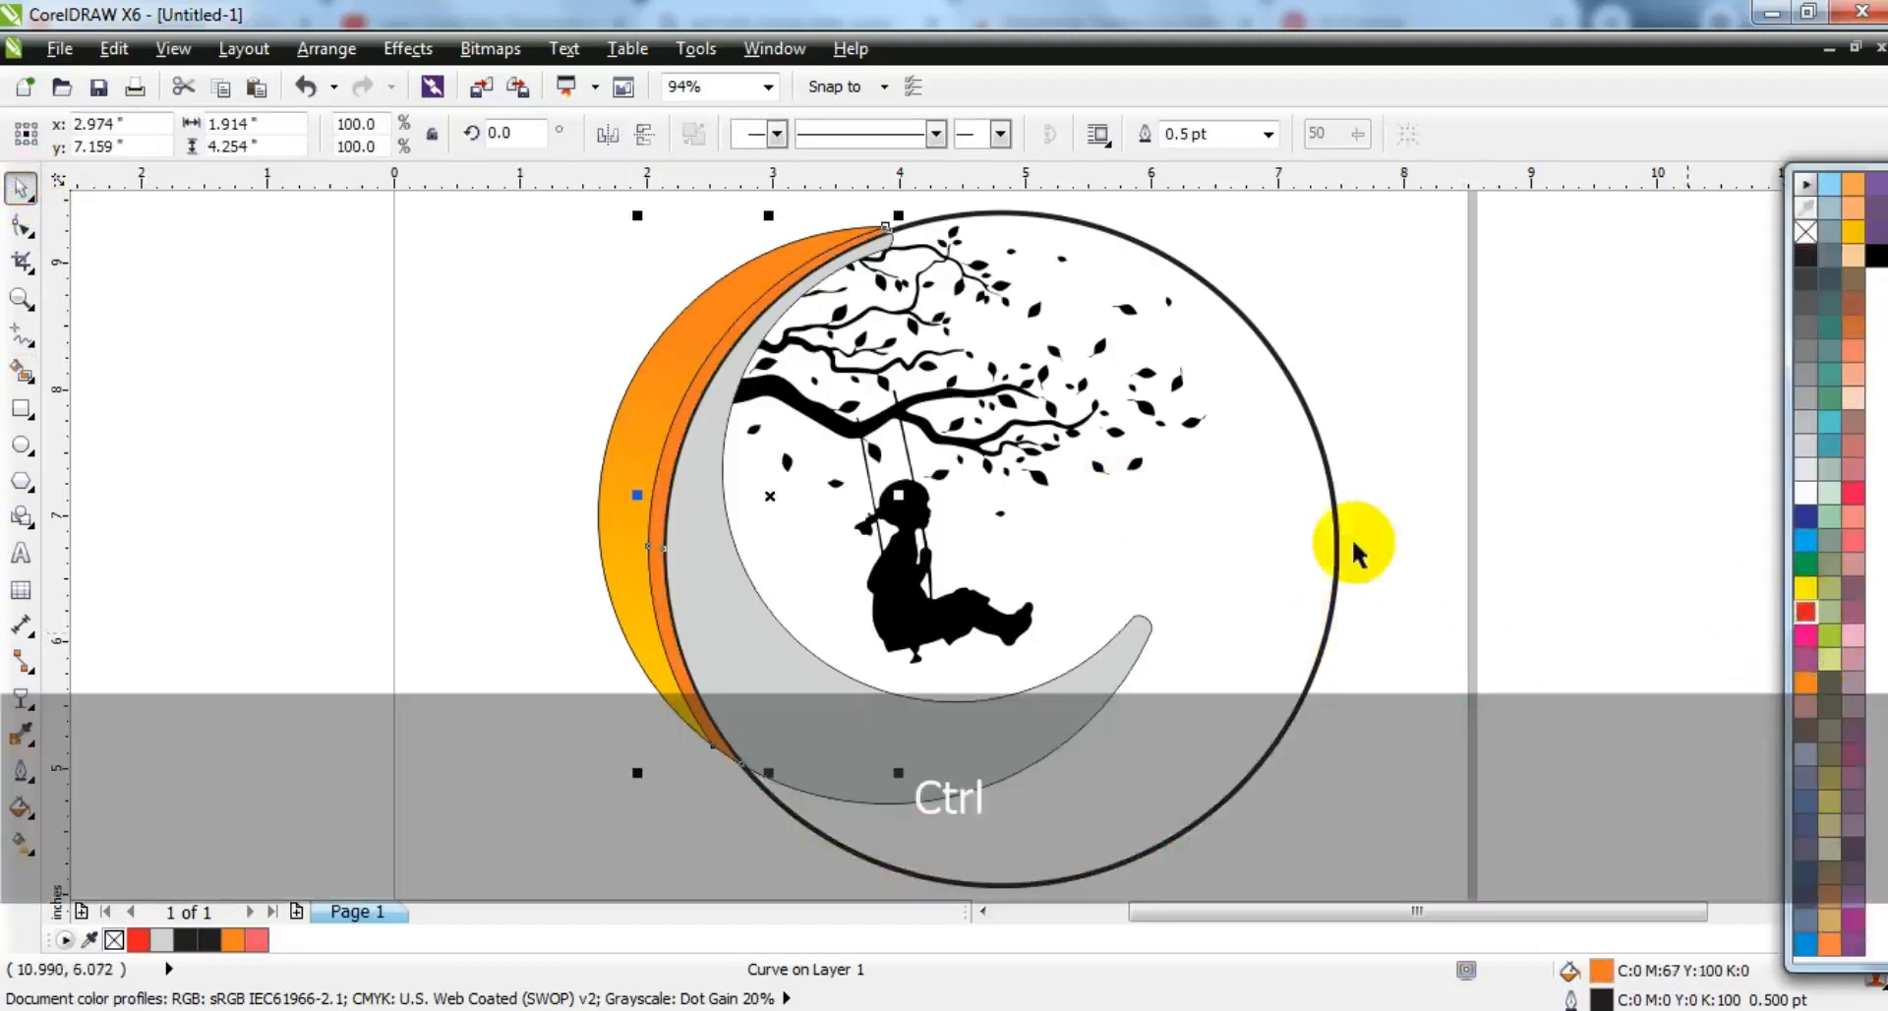
Move the large circle slightly down over the crescent
left_click(1462, 494)
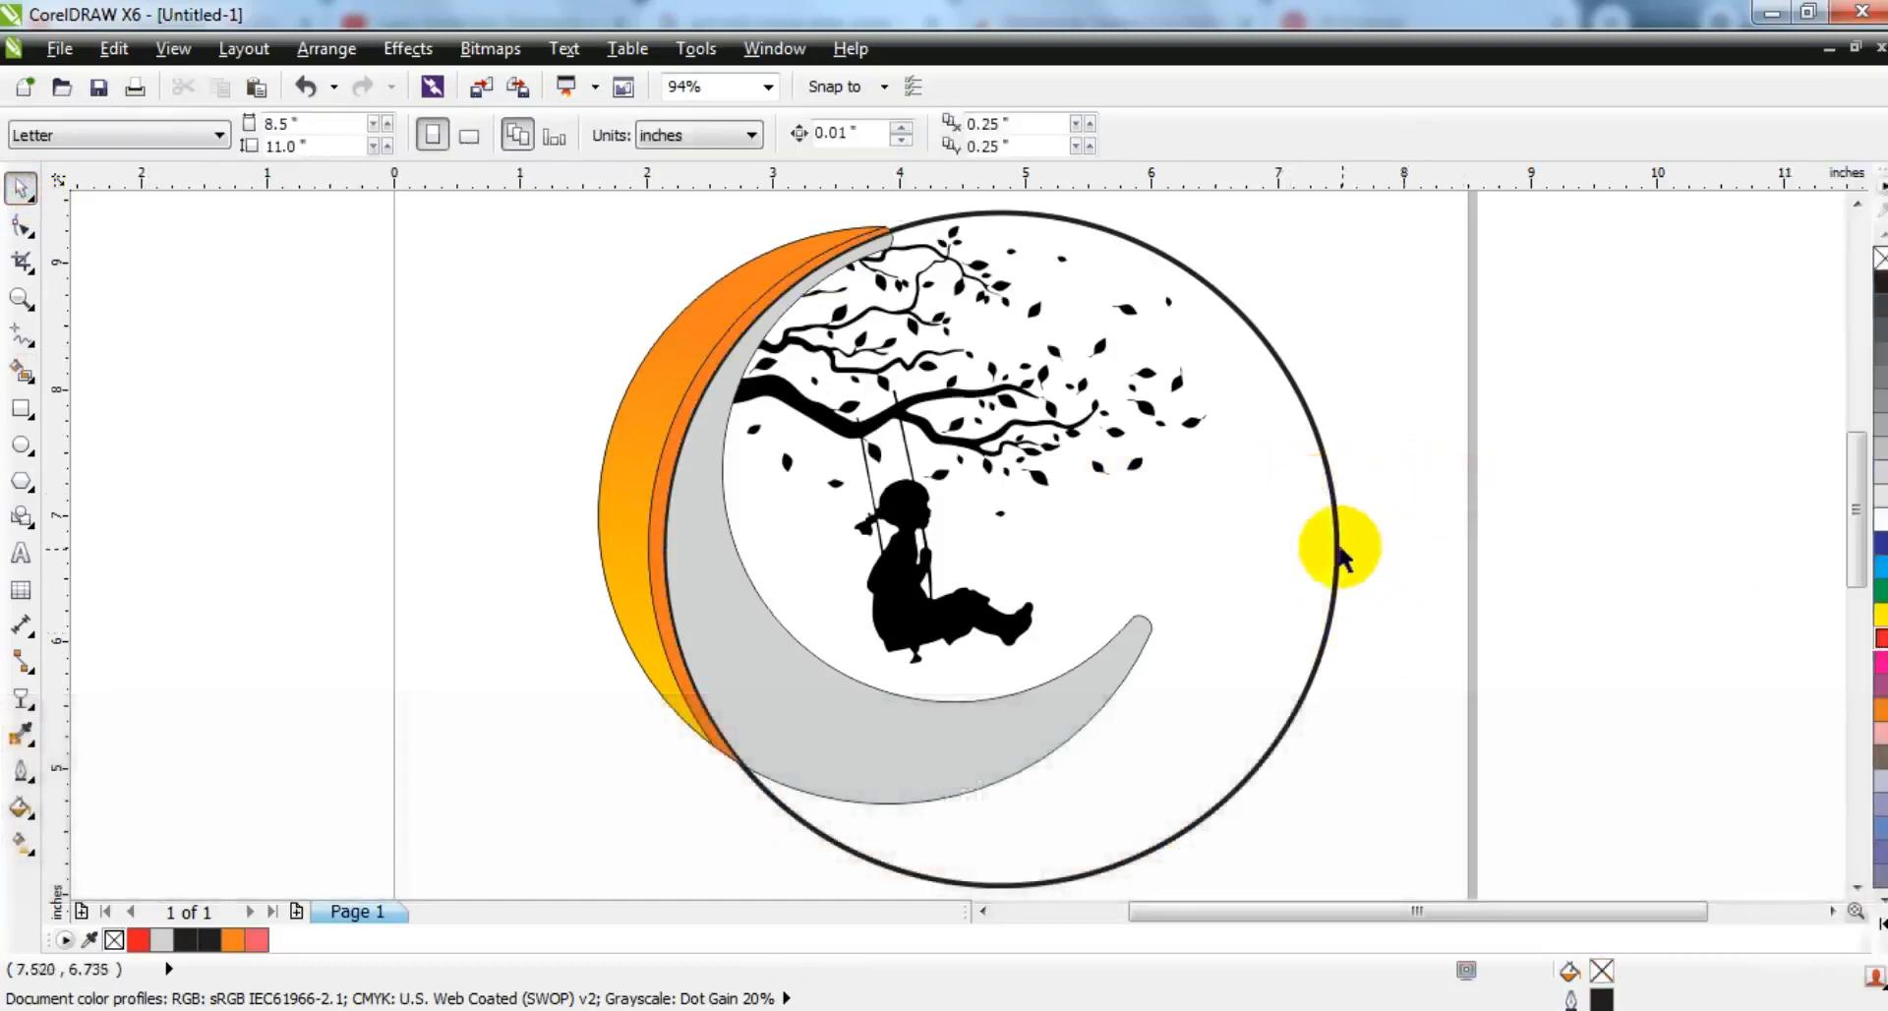
left_click(1339, 551)
left_click_drag(1341, 550, 1344, 566)
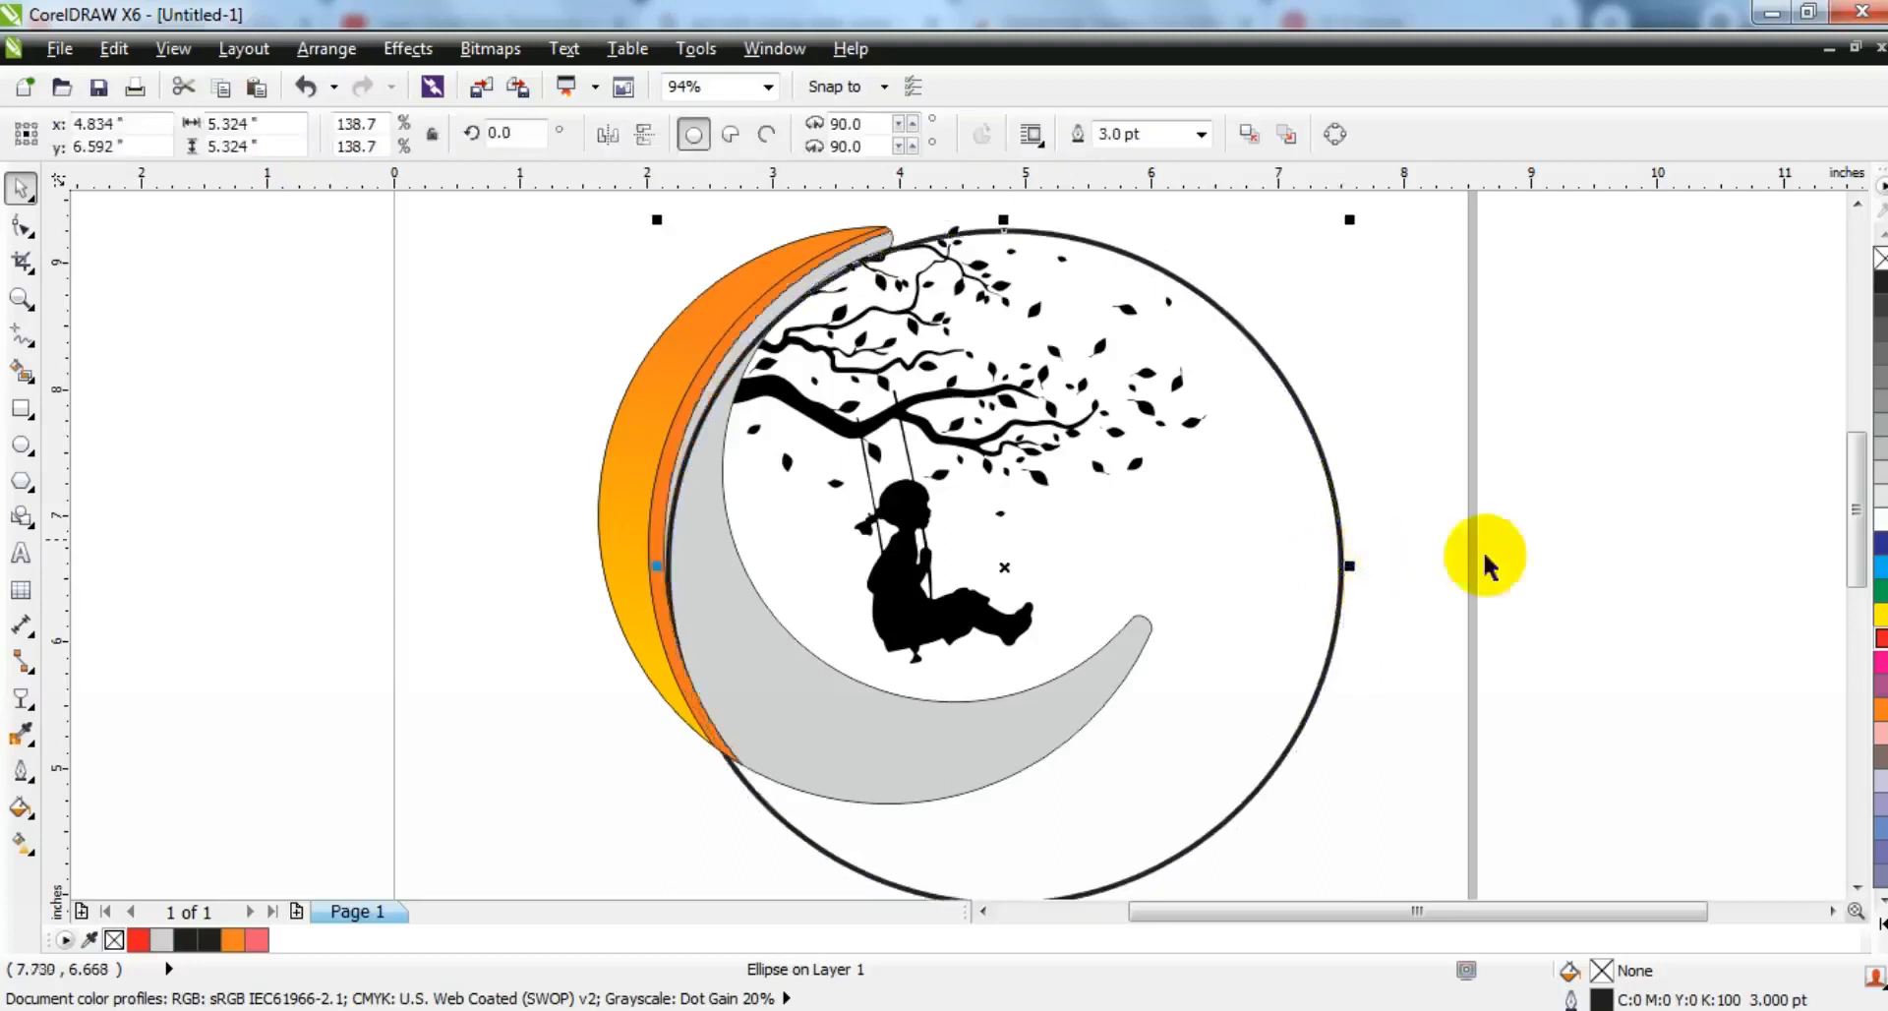
Fill the new inner crescent stripe red, then shift the large circle up and right
left_click(21, 371)
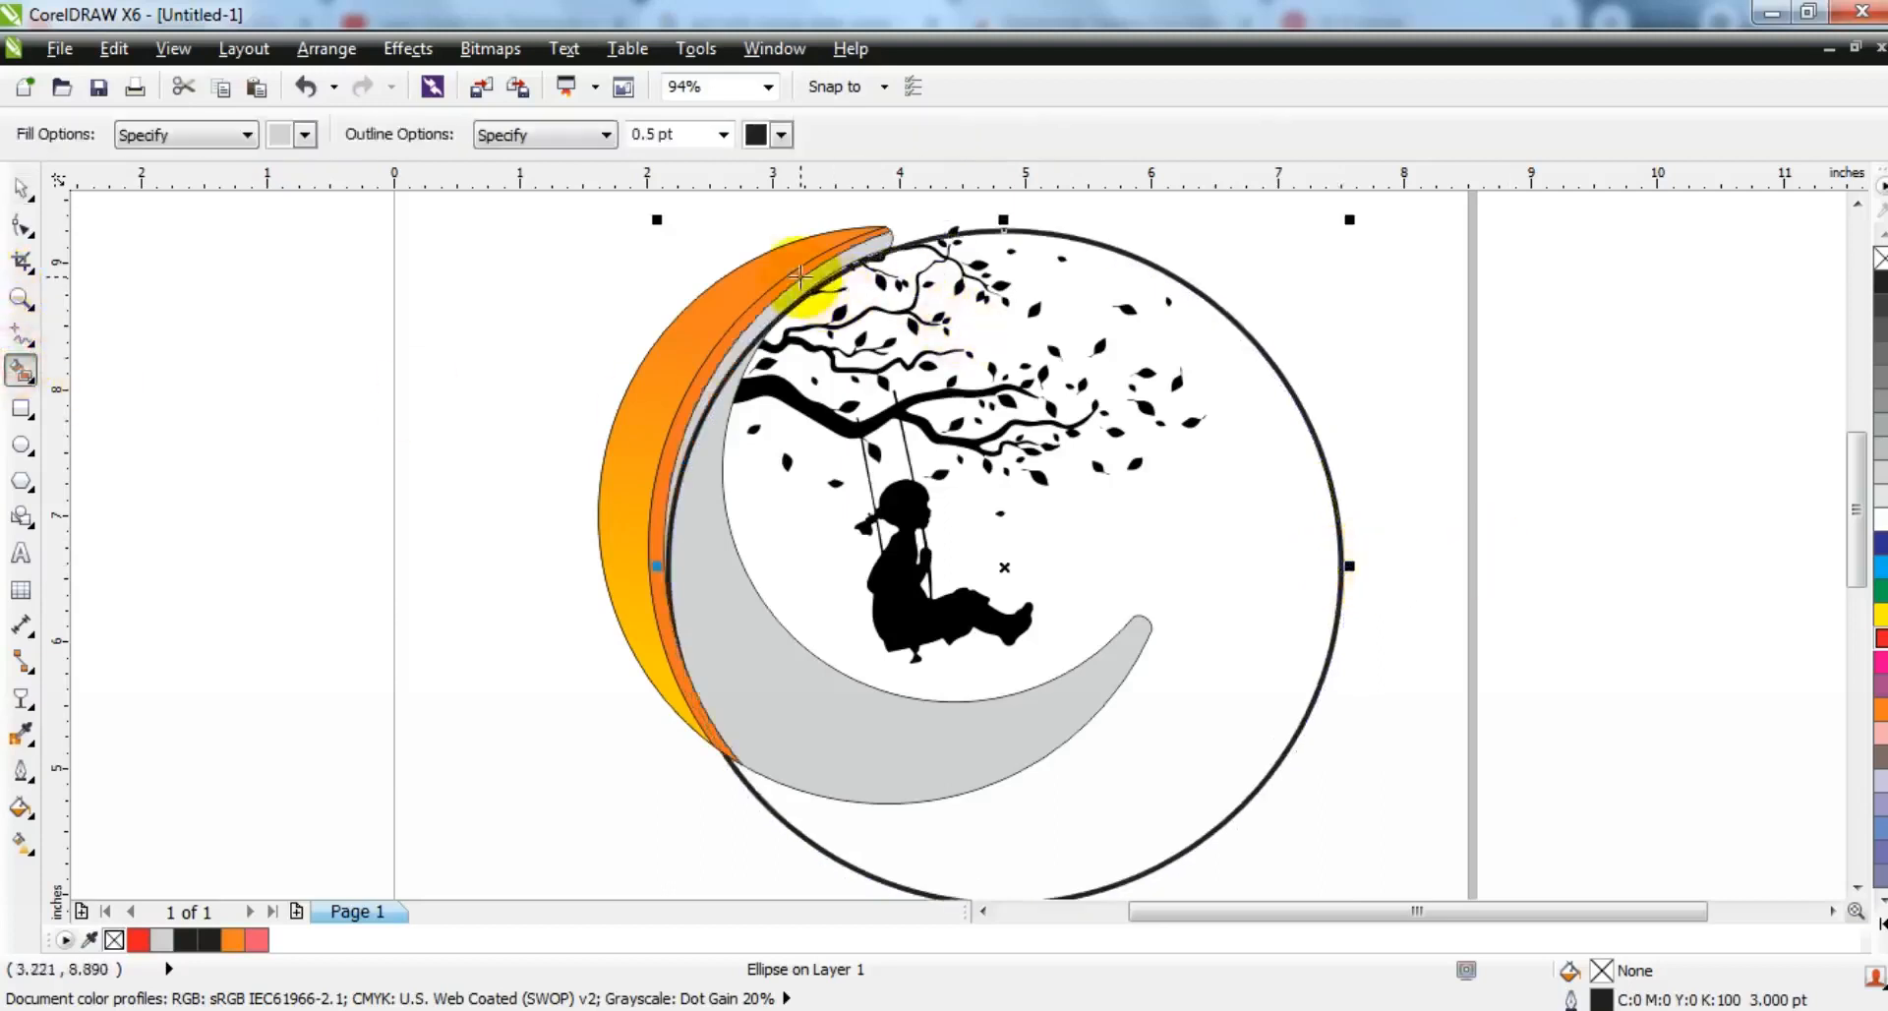
left_click(22, 187)
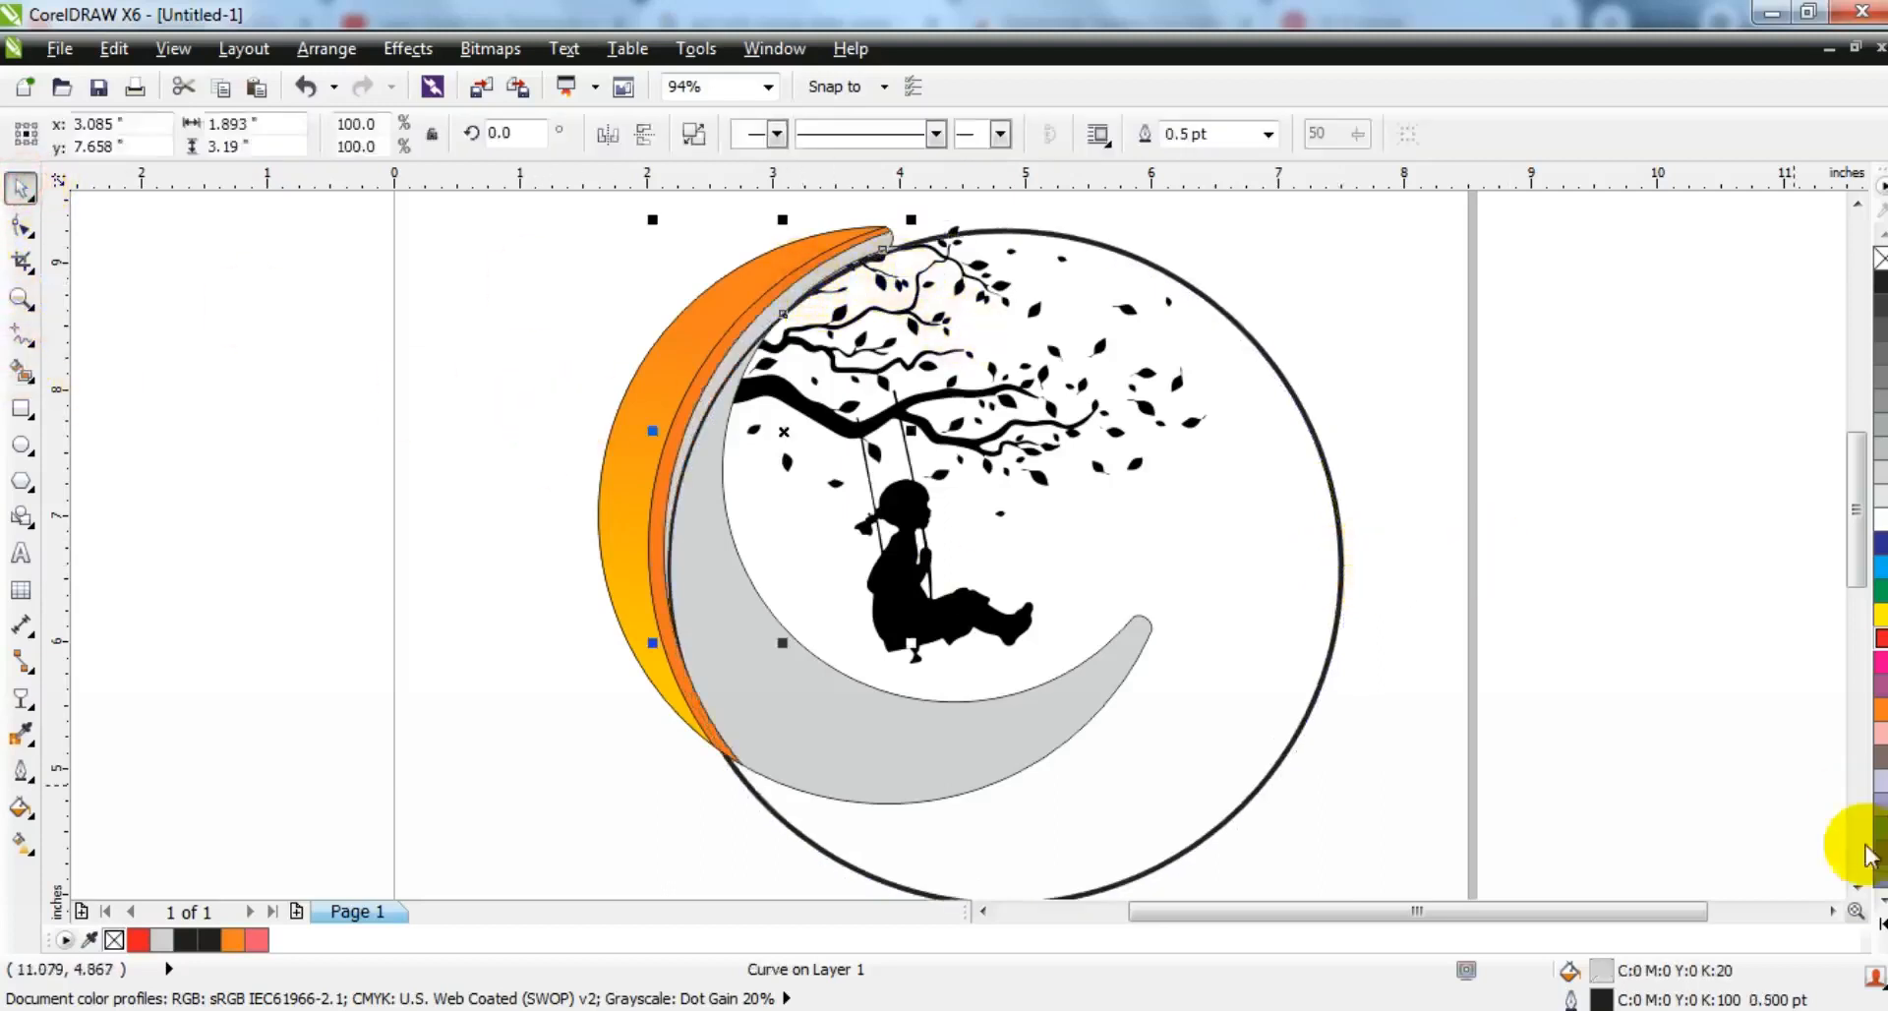
left_click(1879, 644)
left_click(1543, 635)
left_click_drag(1251, 786, 1293, 746)
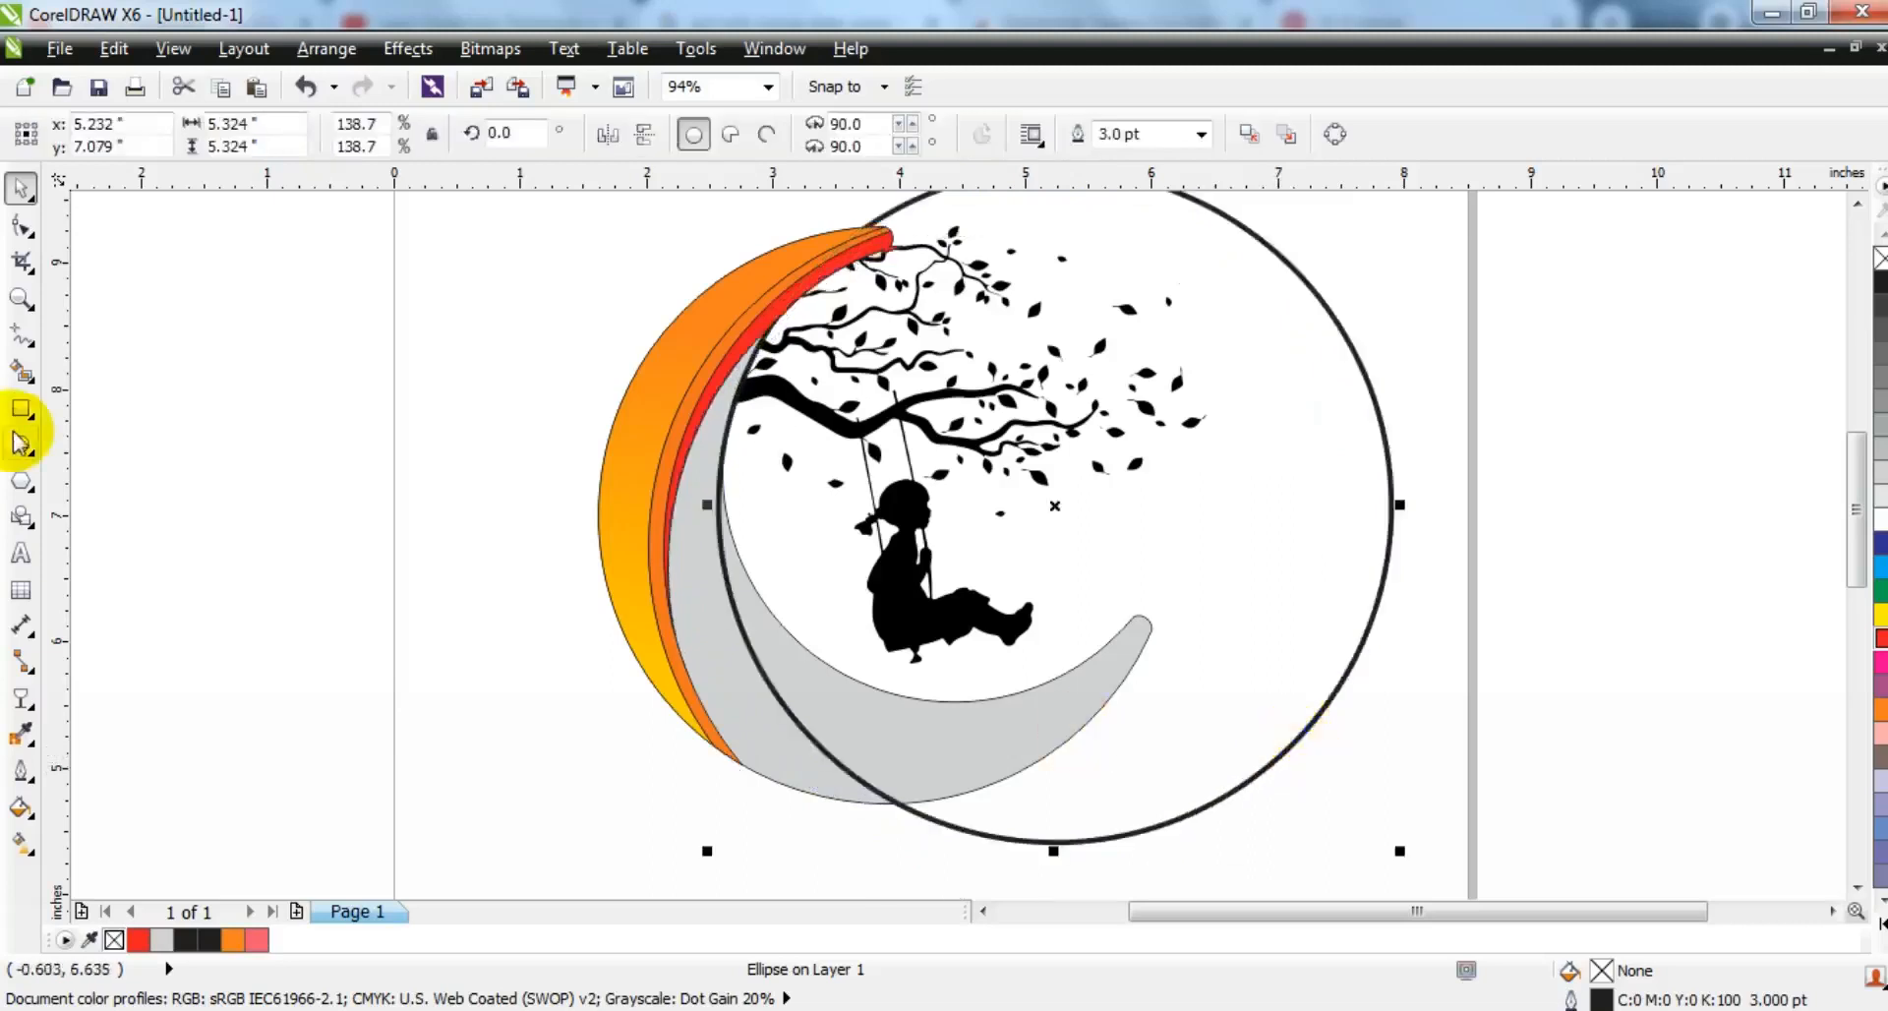
Smart Fill a new band from the grey crescent area and colour it dark teal
left_click(30, 376)
left_click(699, 594)
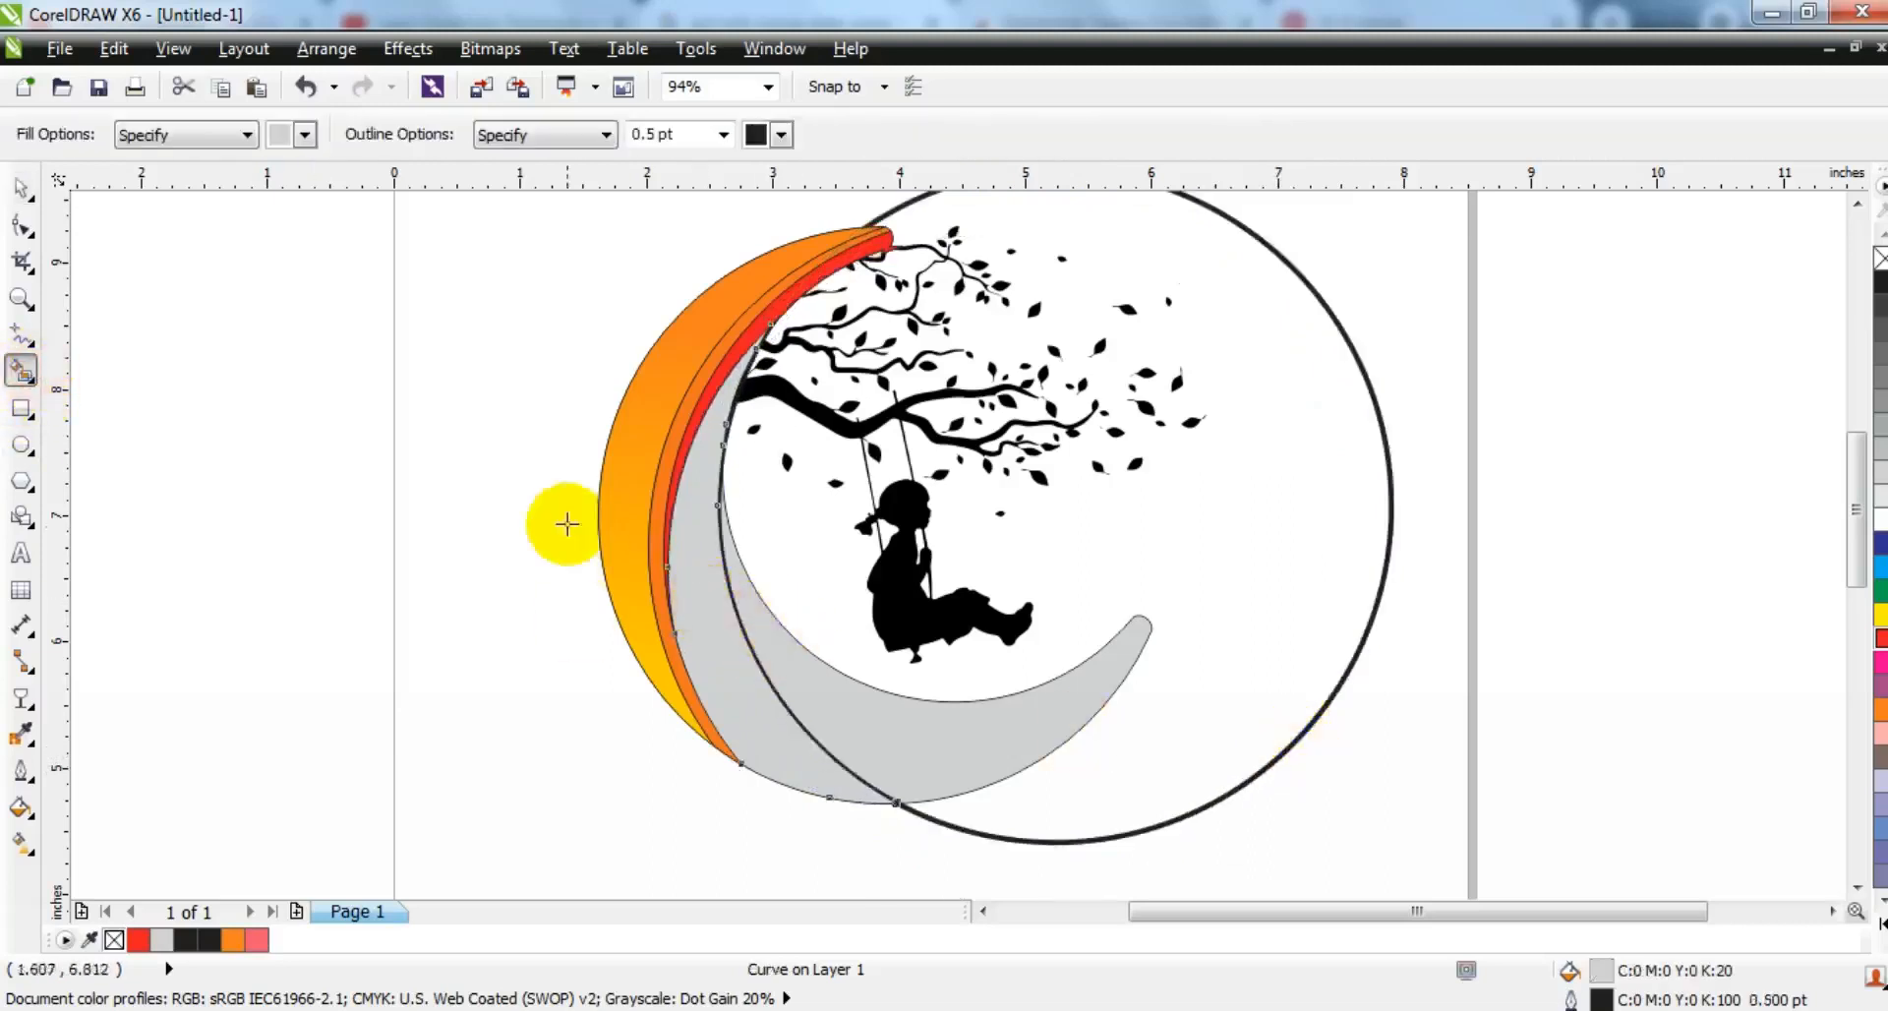
left_click(24, 187)
left_click(1878, 910)
left_click(1820, 433)
left_click(309, 598)
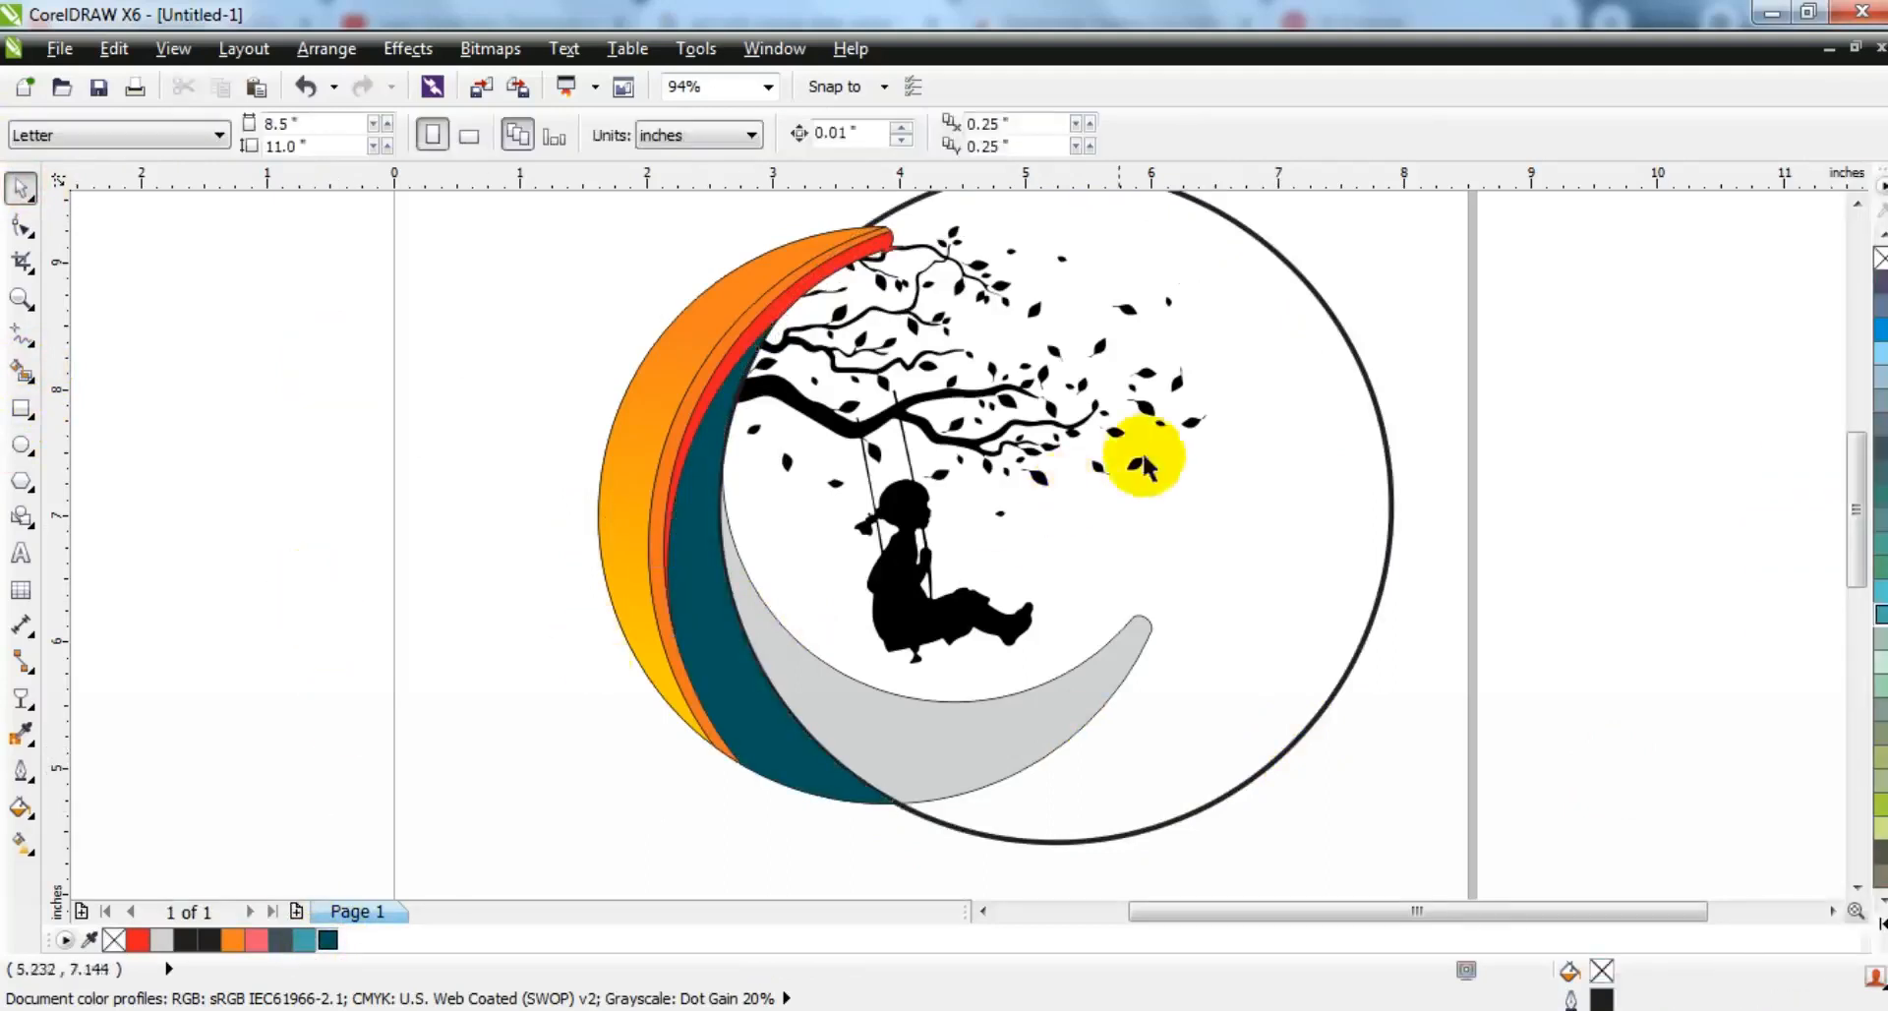
Select the tree branch, then objects across the artwork, ending on the large circle
left_click(1085, 438)
left_click_drag(1473, 240, 758, 527)
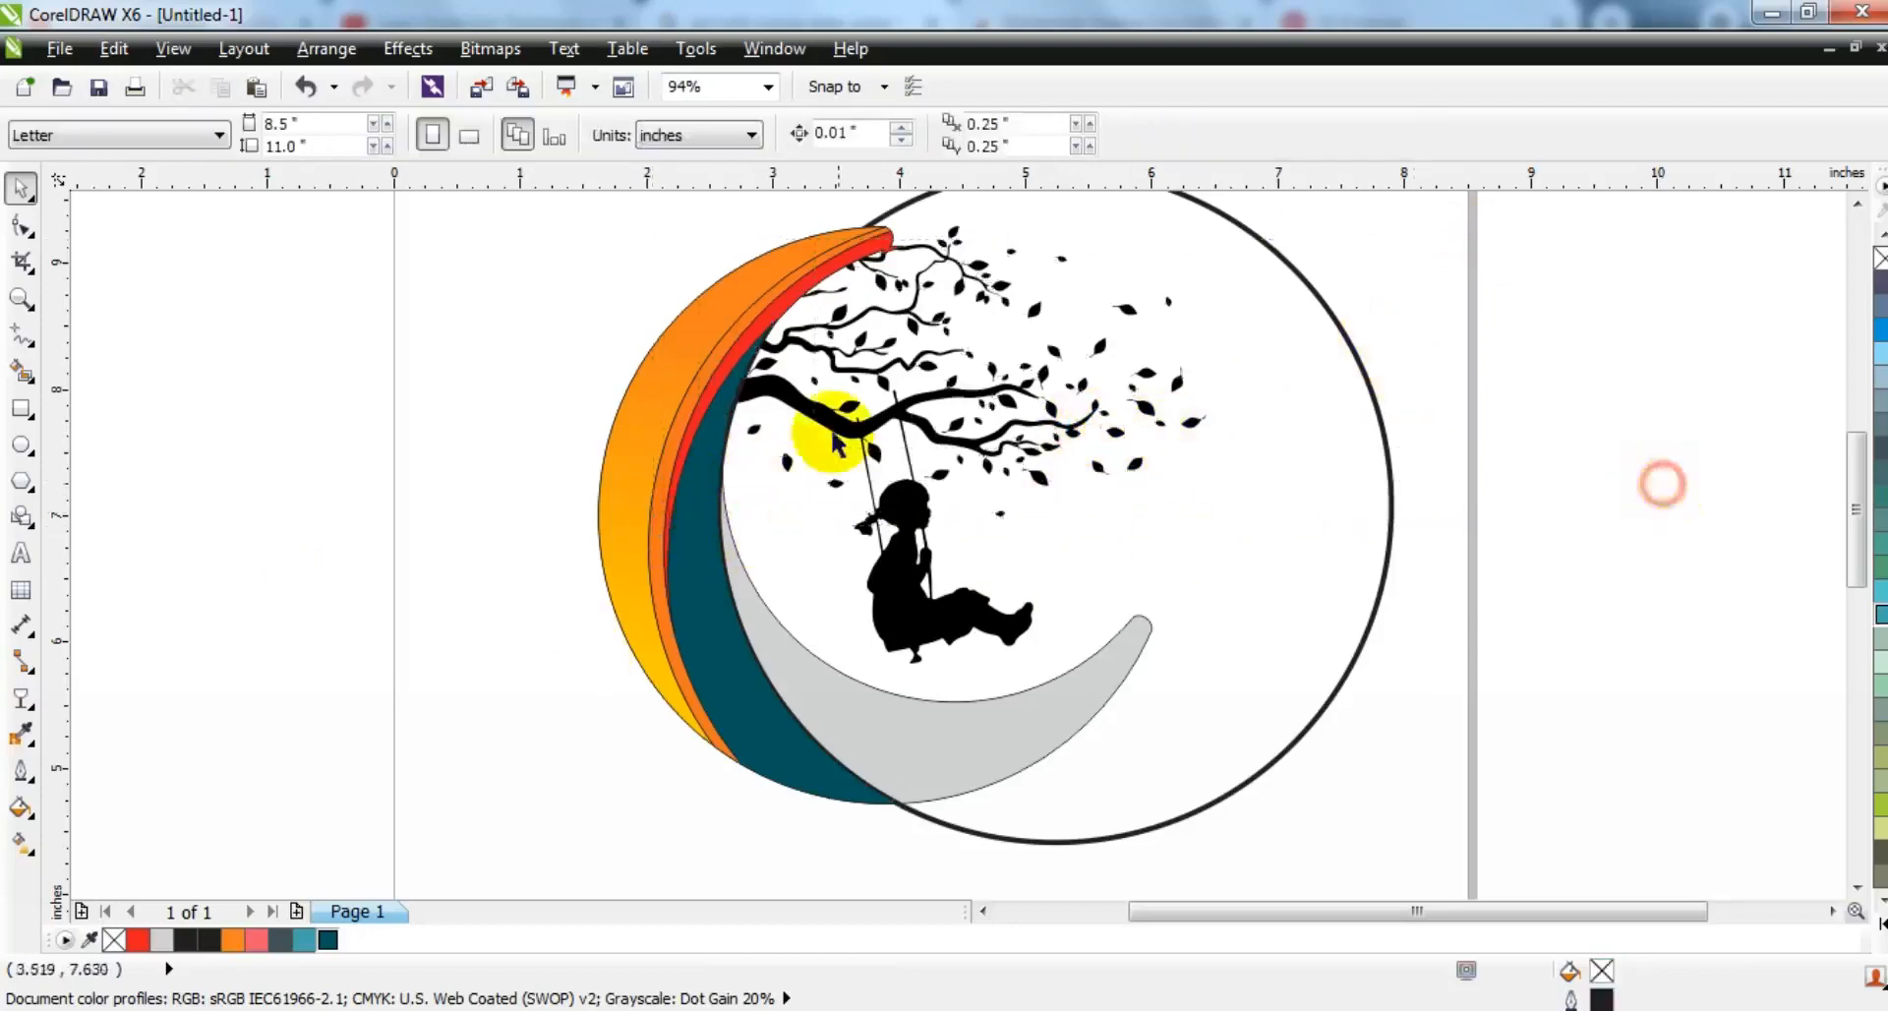
left_click(819, 423)
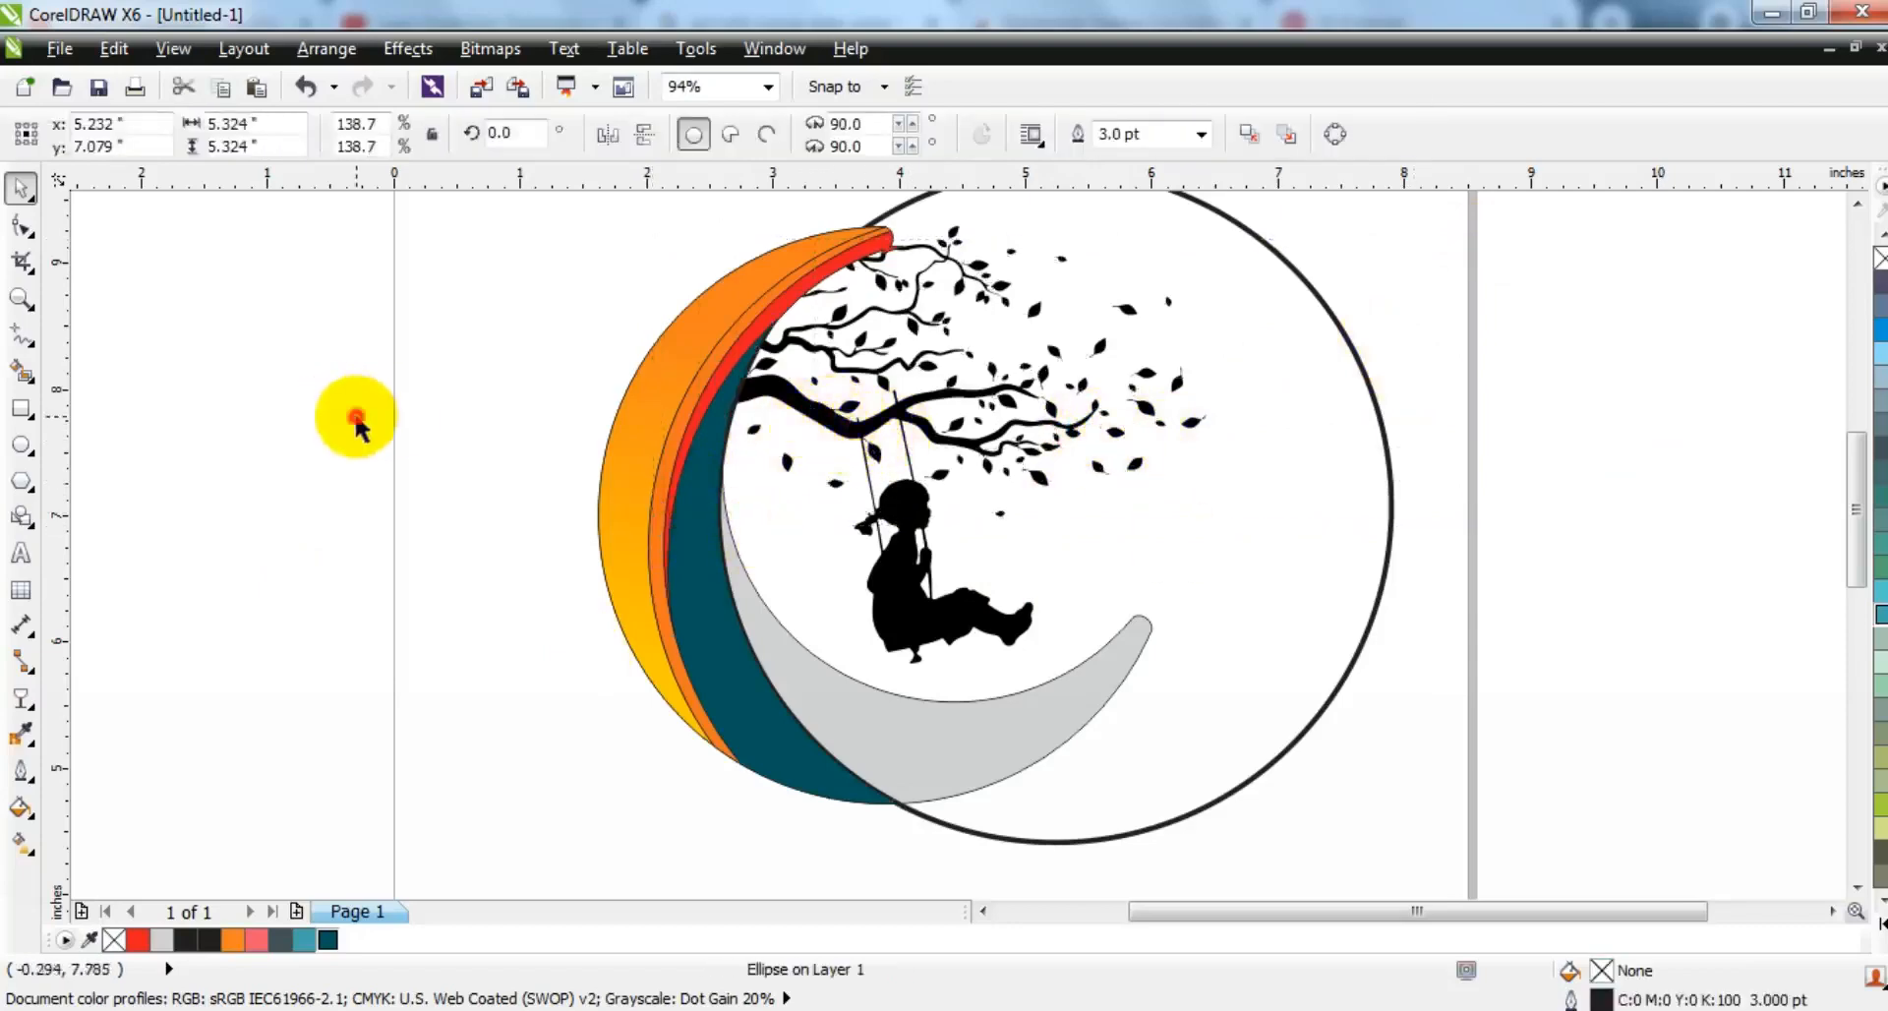
Move the circle upward and Smart Fill a yellow-green band in the crescent
left_click(1387, 701)
left_click_drag(1298, 747, 1299, 678)
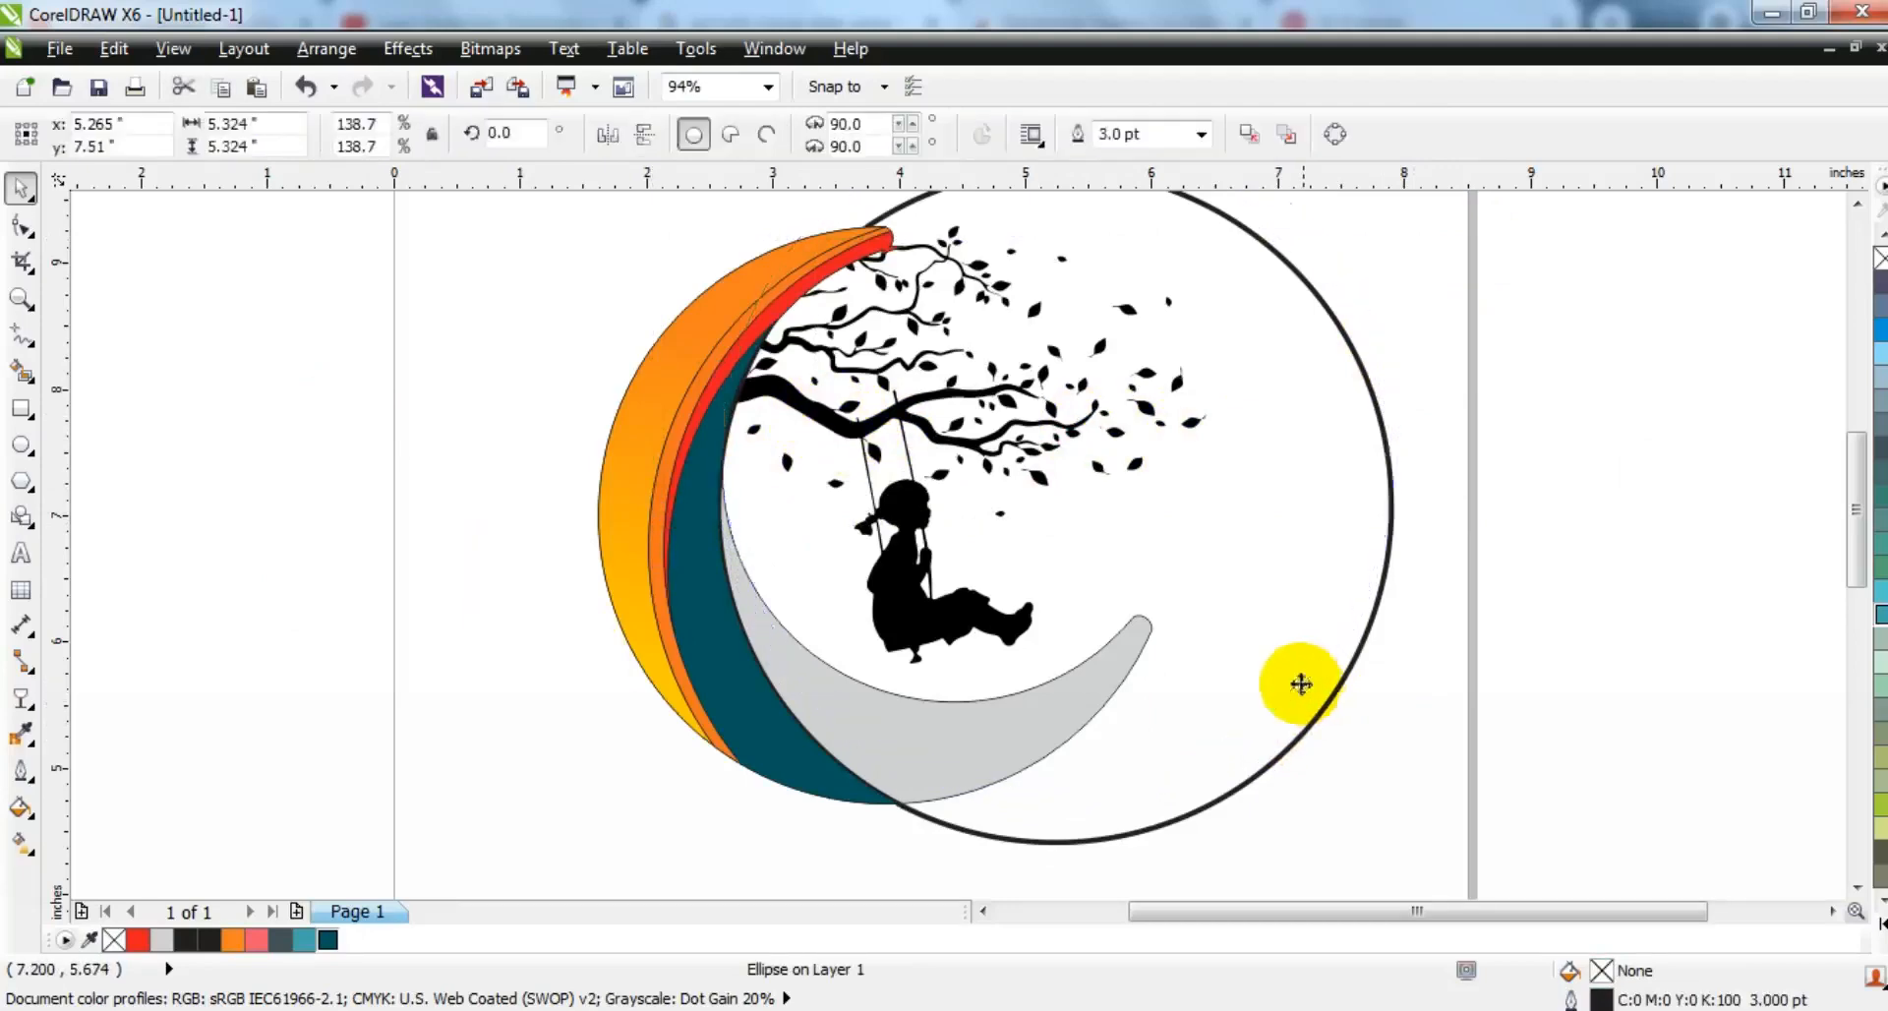
left_click(18, 373)
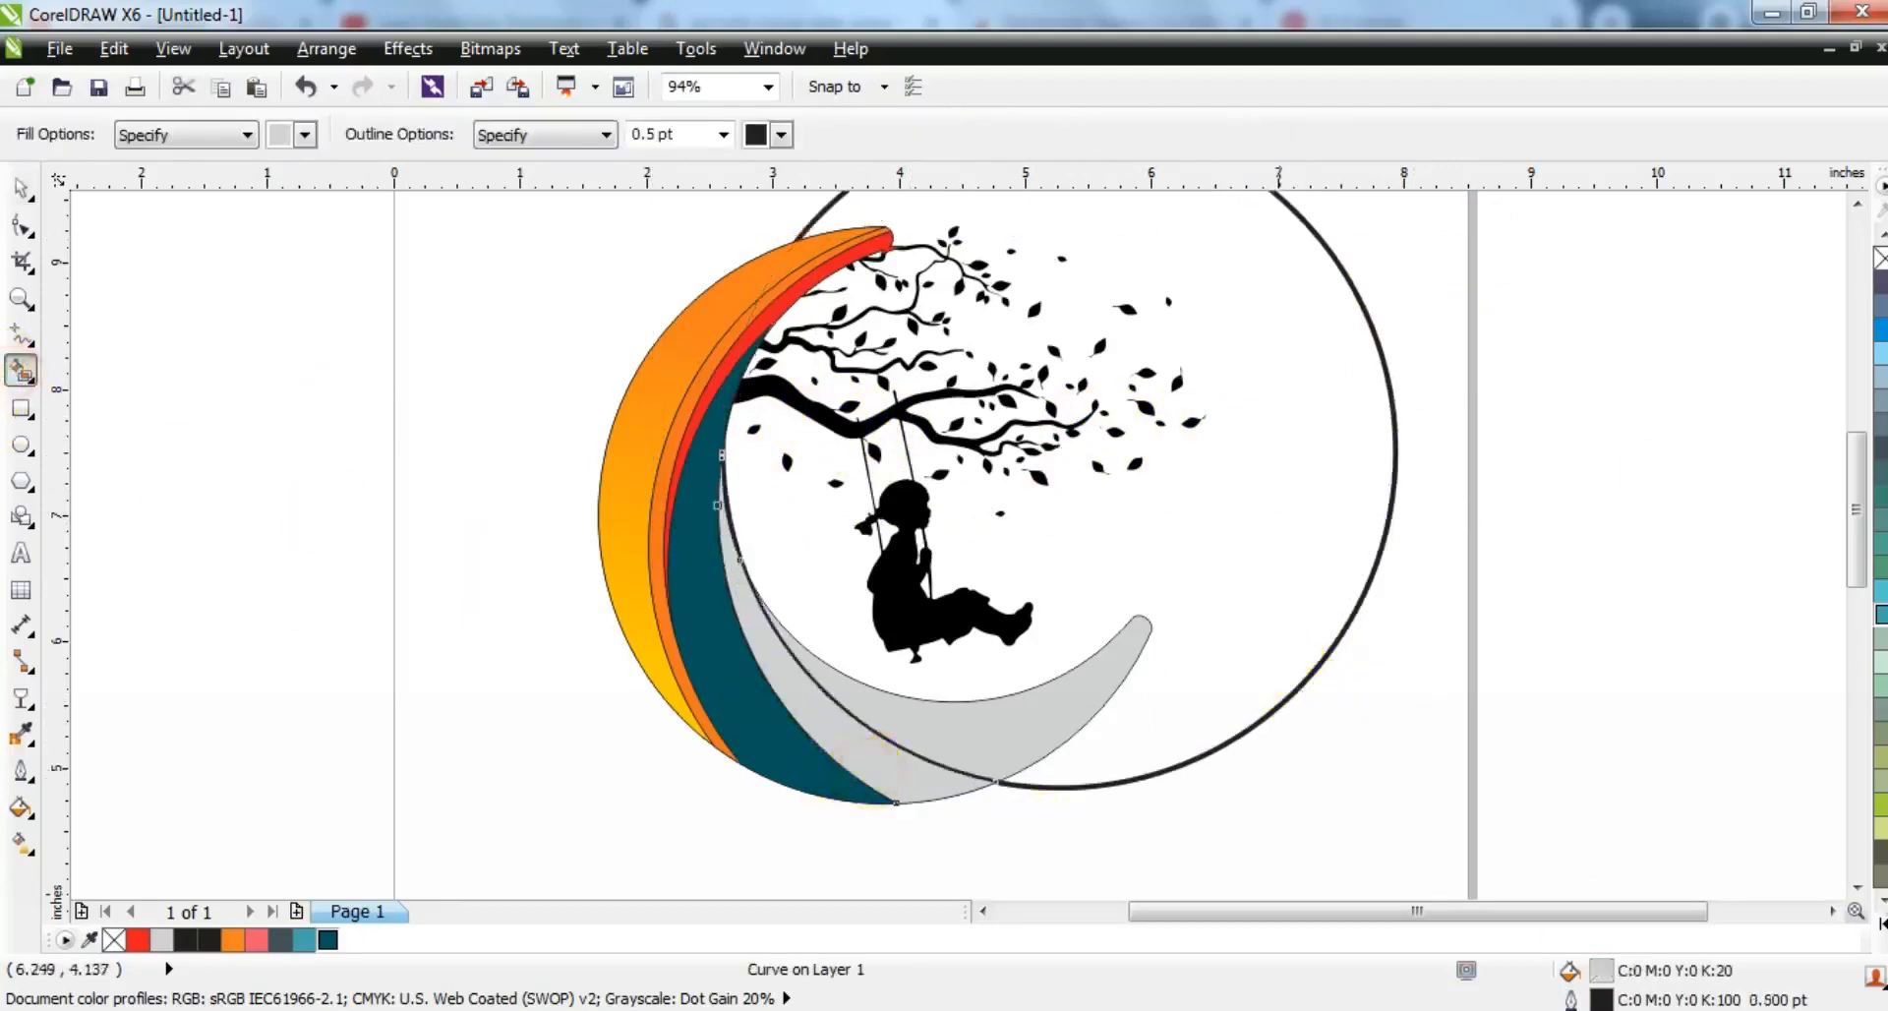
left_click(1880, 806)
key("space")
left_click(1244, 735)
Shift the circle up and right and create a light green band inside the crescent
left_click_drag(1253, 727, 1219, 678)
left_click(17, 370)
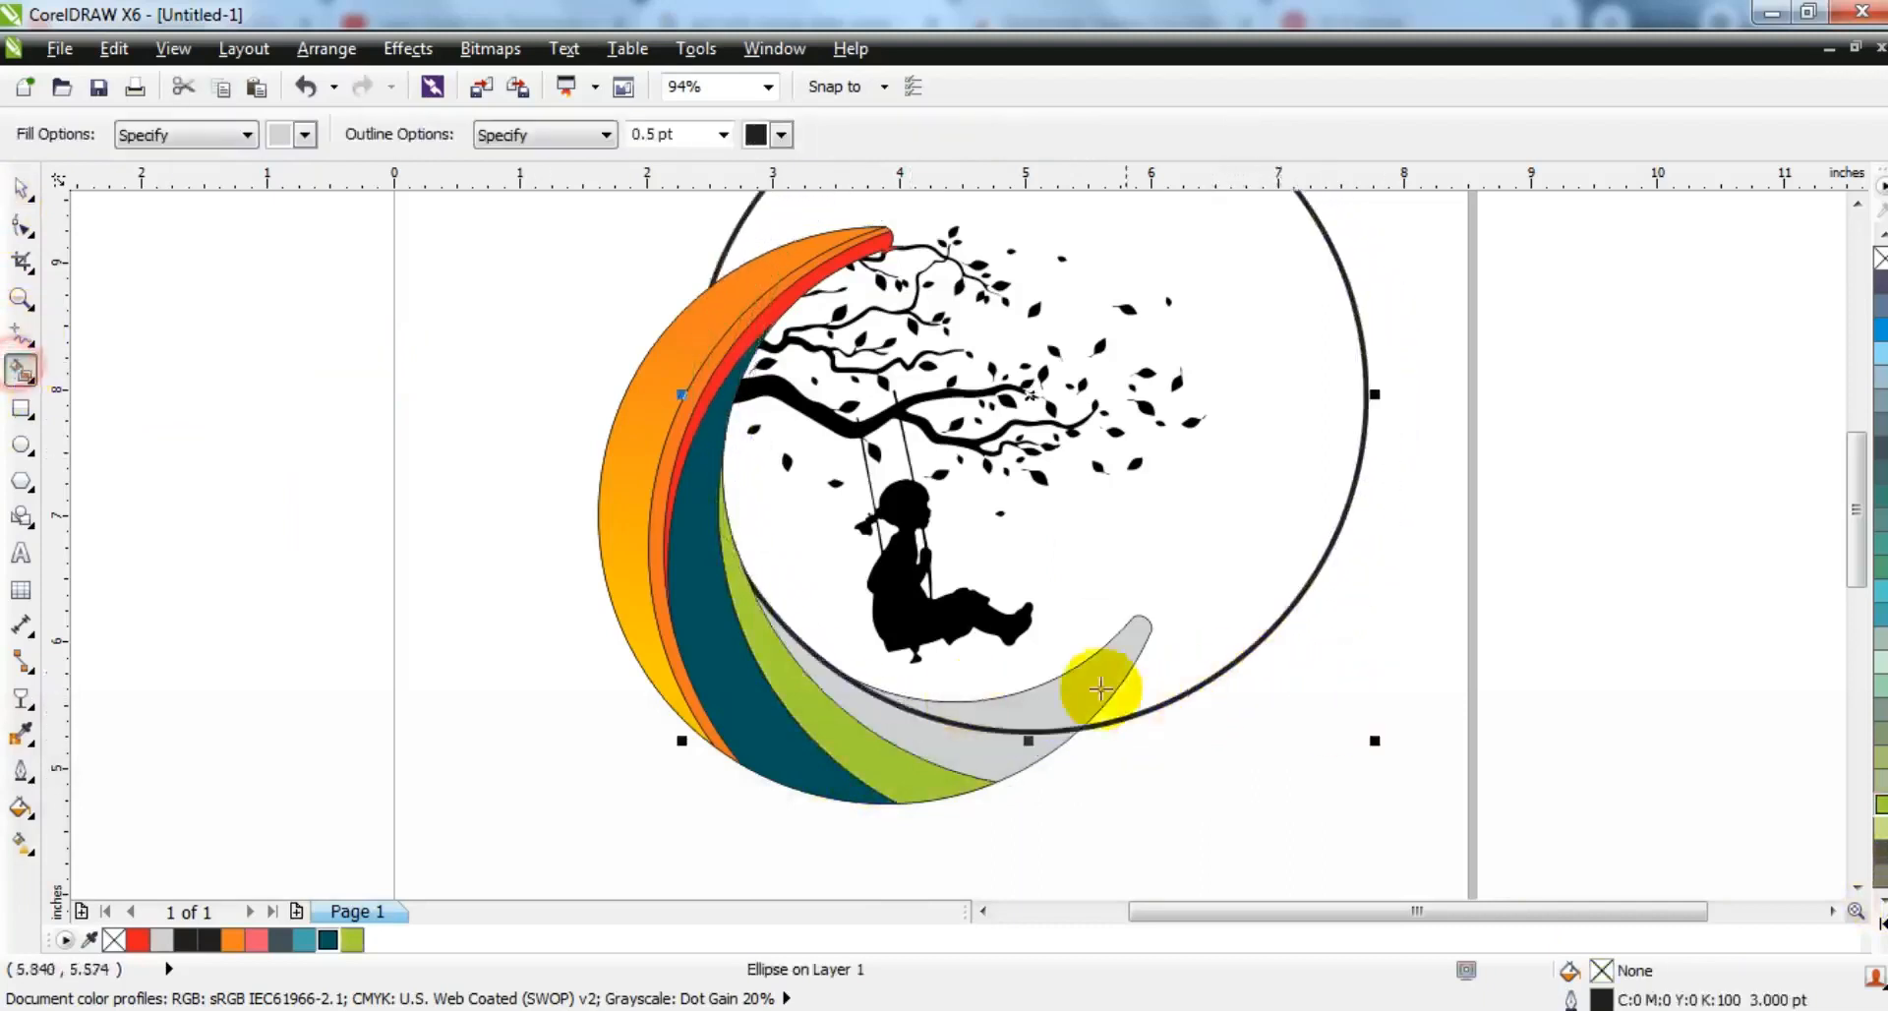
left_click(973, 730)
left_click(22, 188)
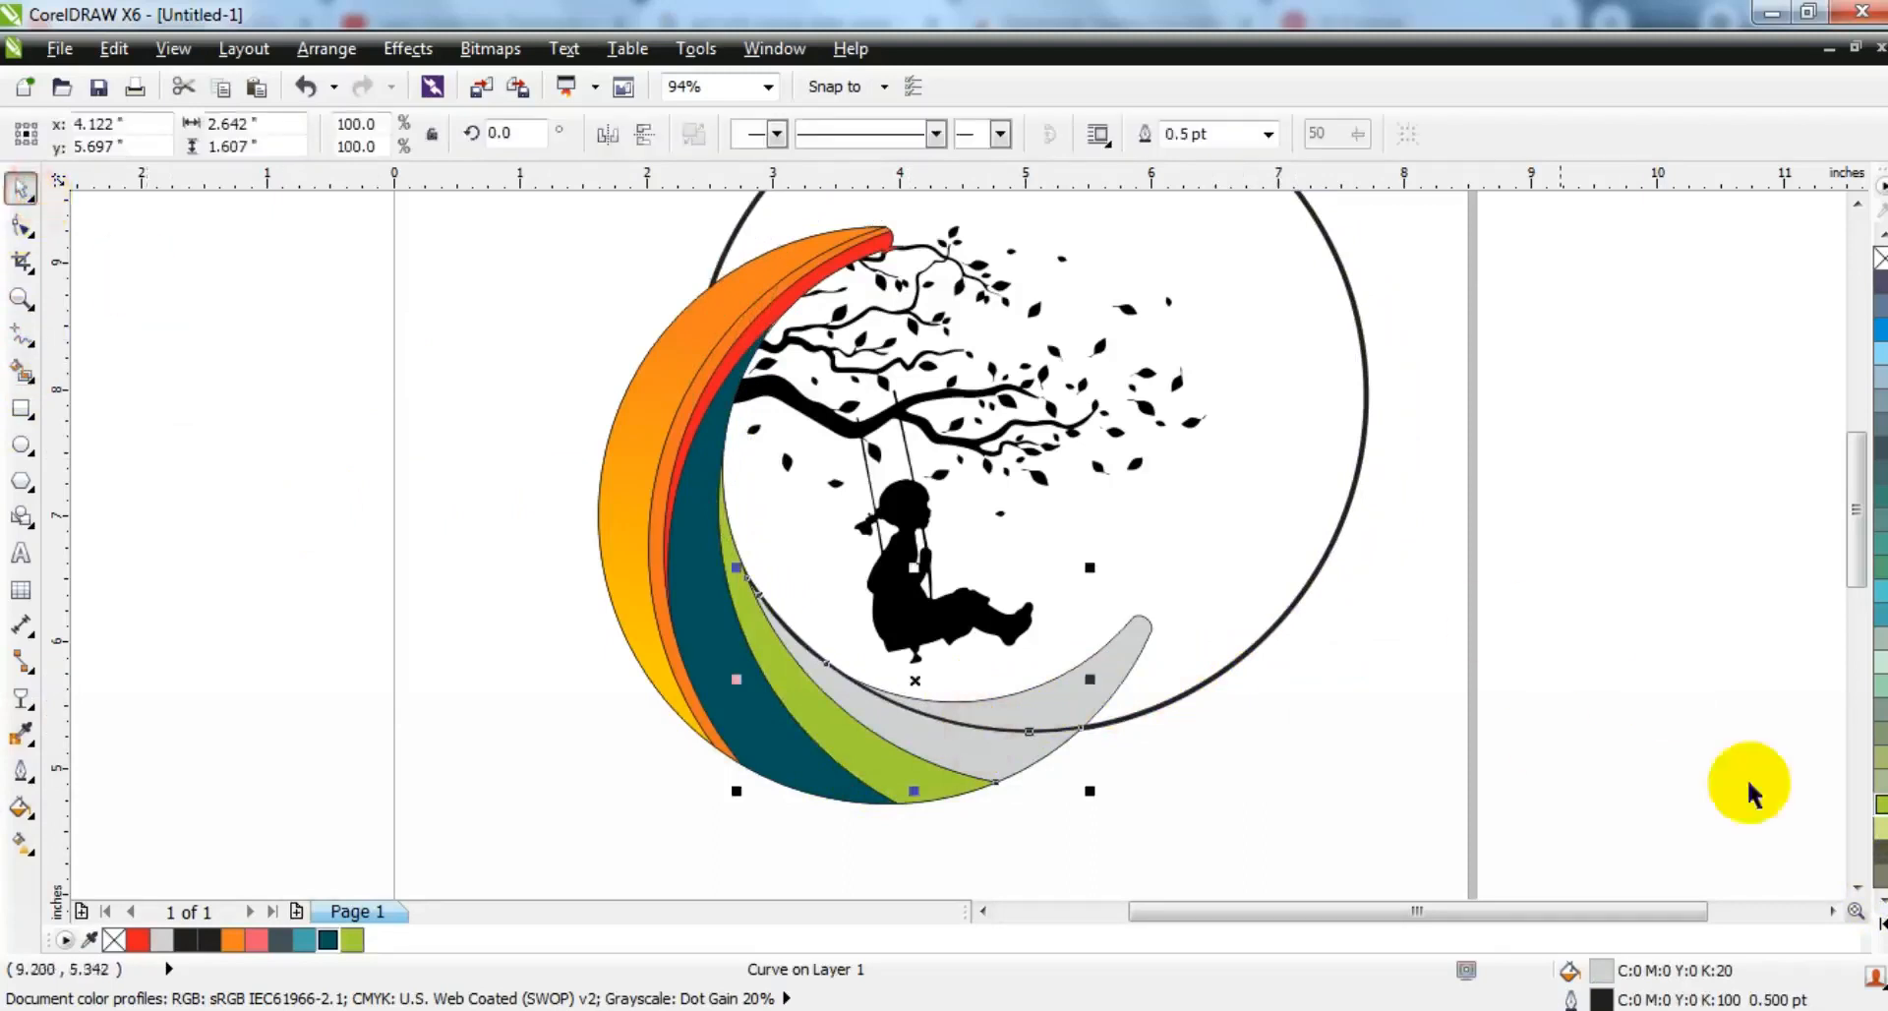
left_click(1880, 828)
Smart Fill the top band and colour it deep green
left_click(1050, 686)
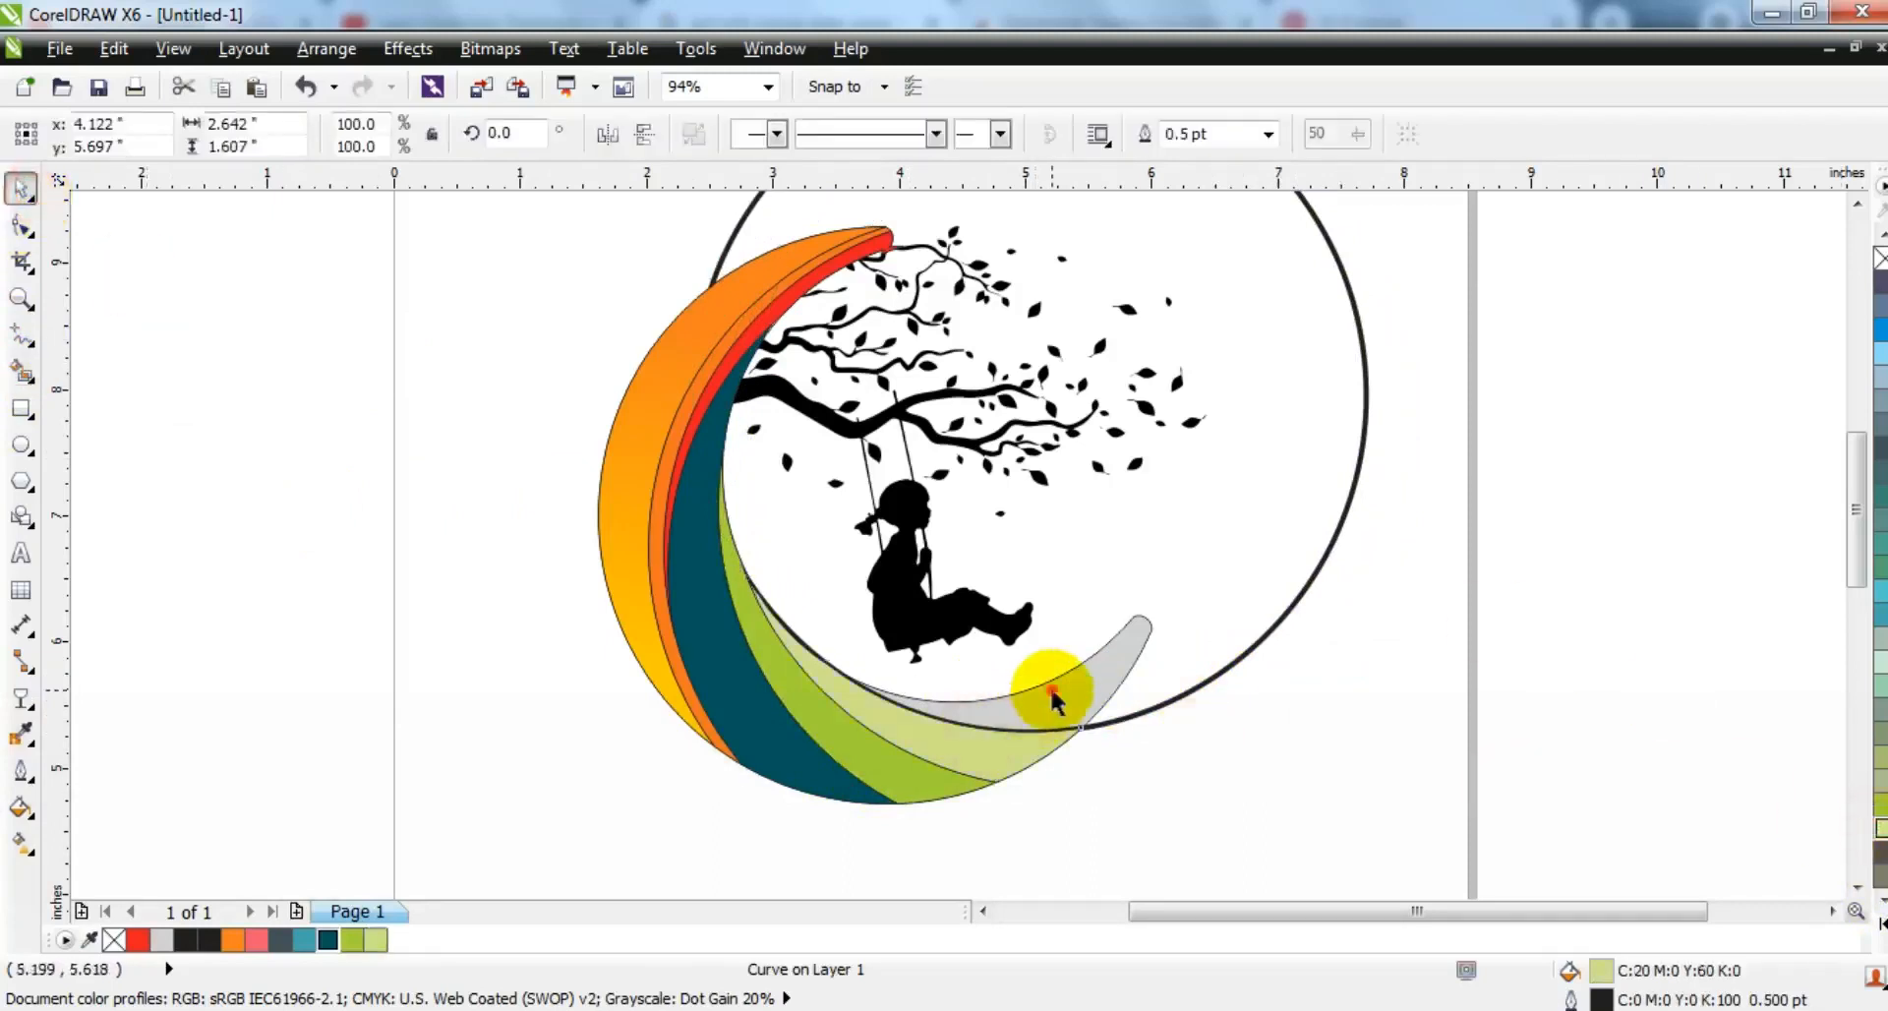
left_click(23, 373)
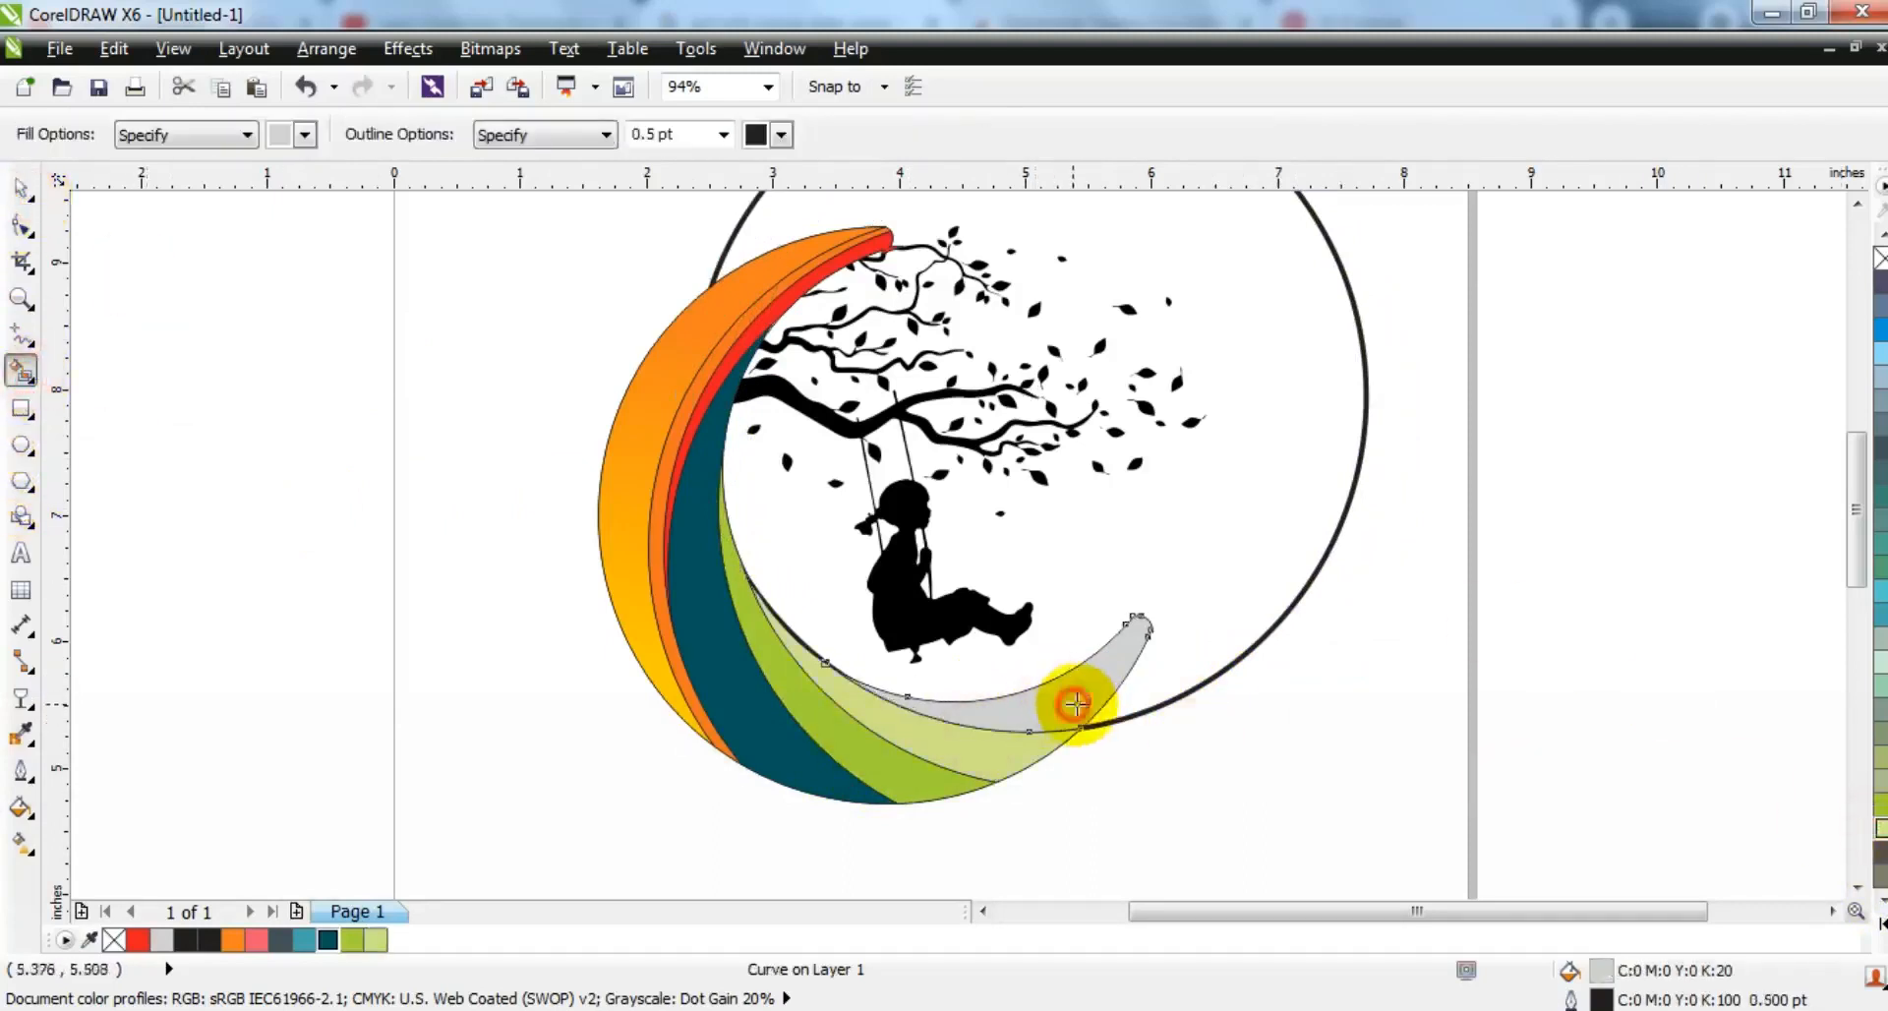
left_click(22, 187)
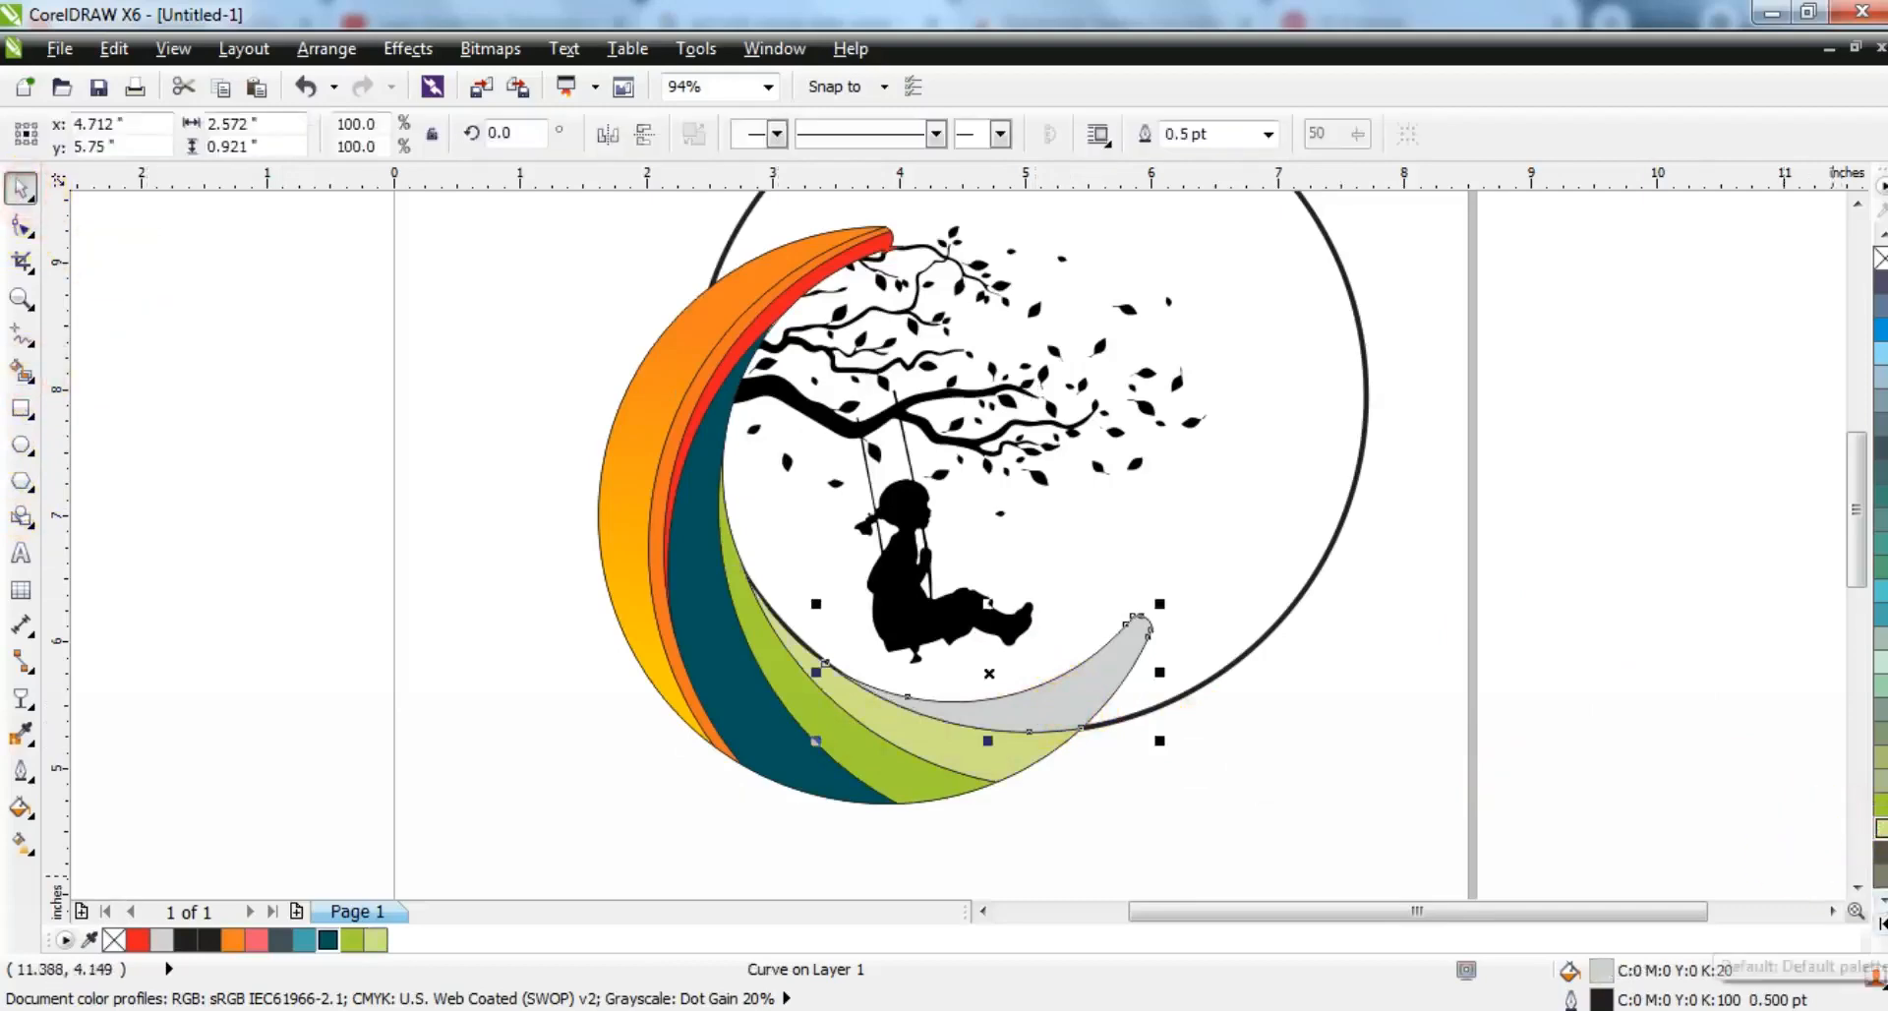
left_click(1805, 563)
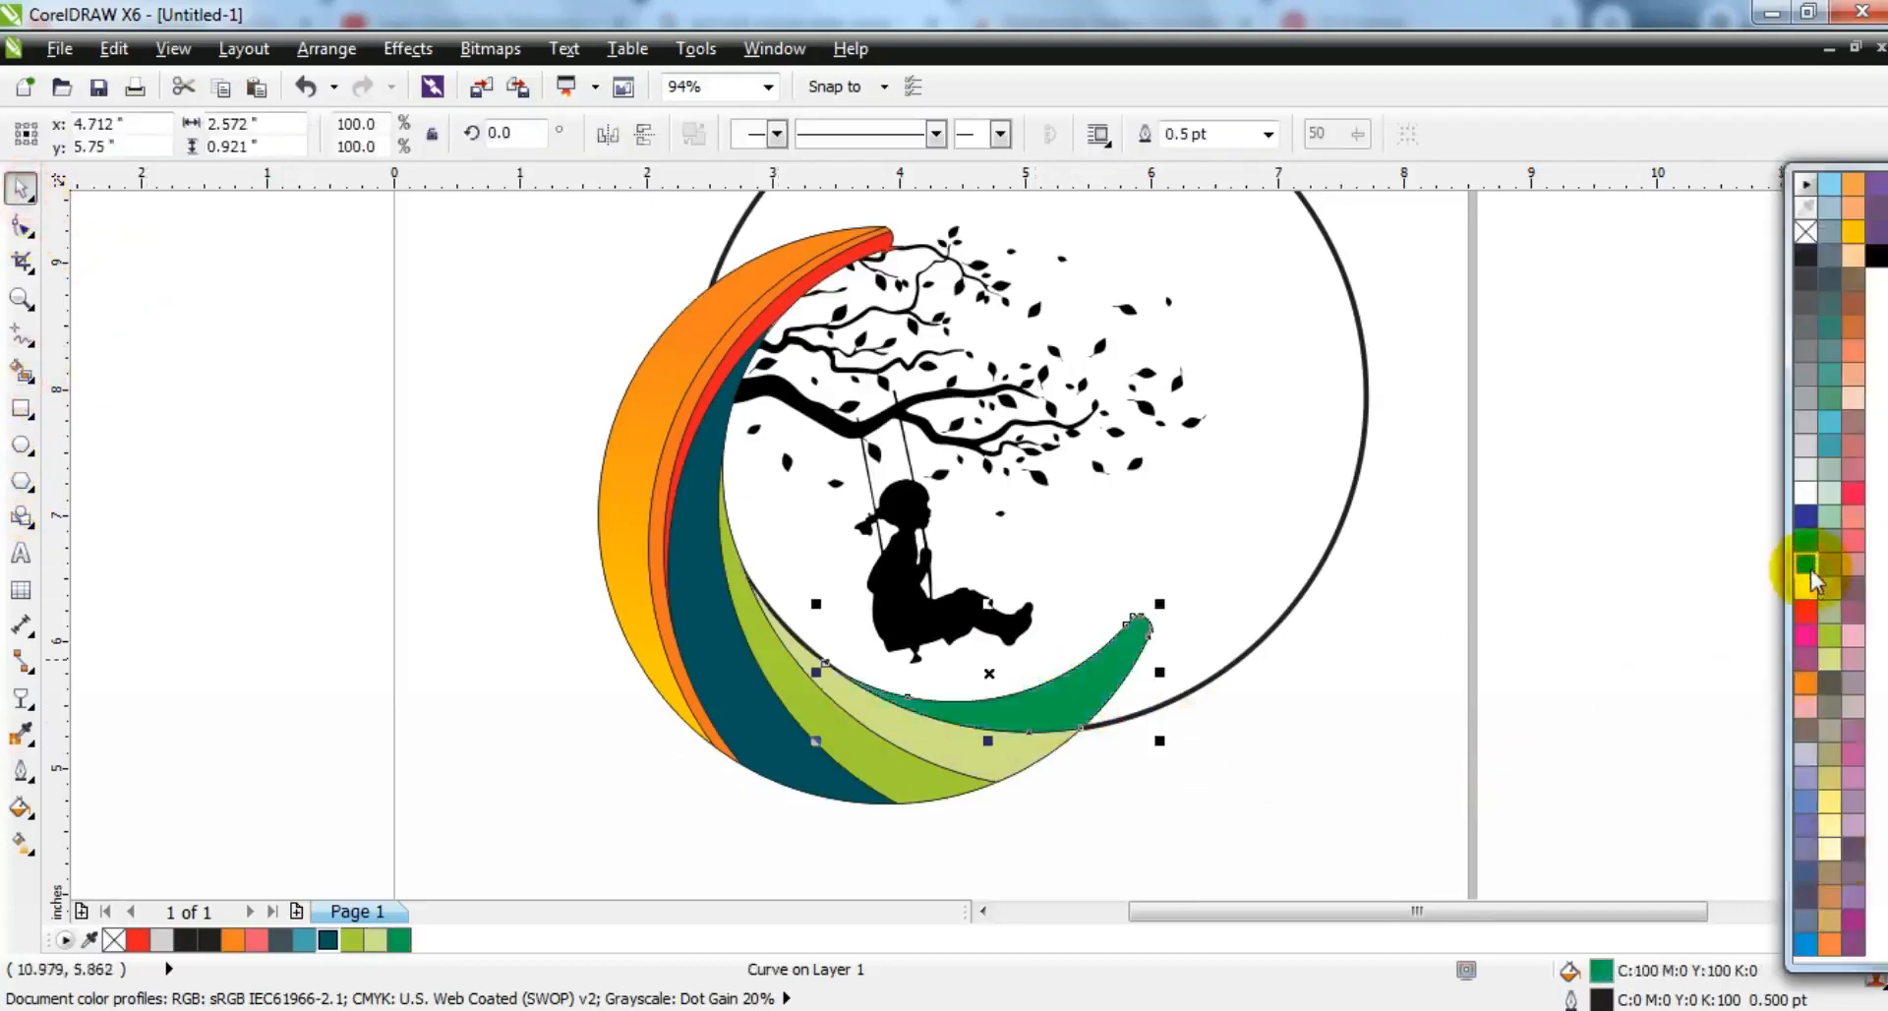
left_click(1462, 586)
Delete the guide circle
left_click(1277, 615)
key("Delete")
scroll(1020, 757, "down", 3)
key("Escape")
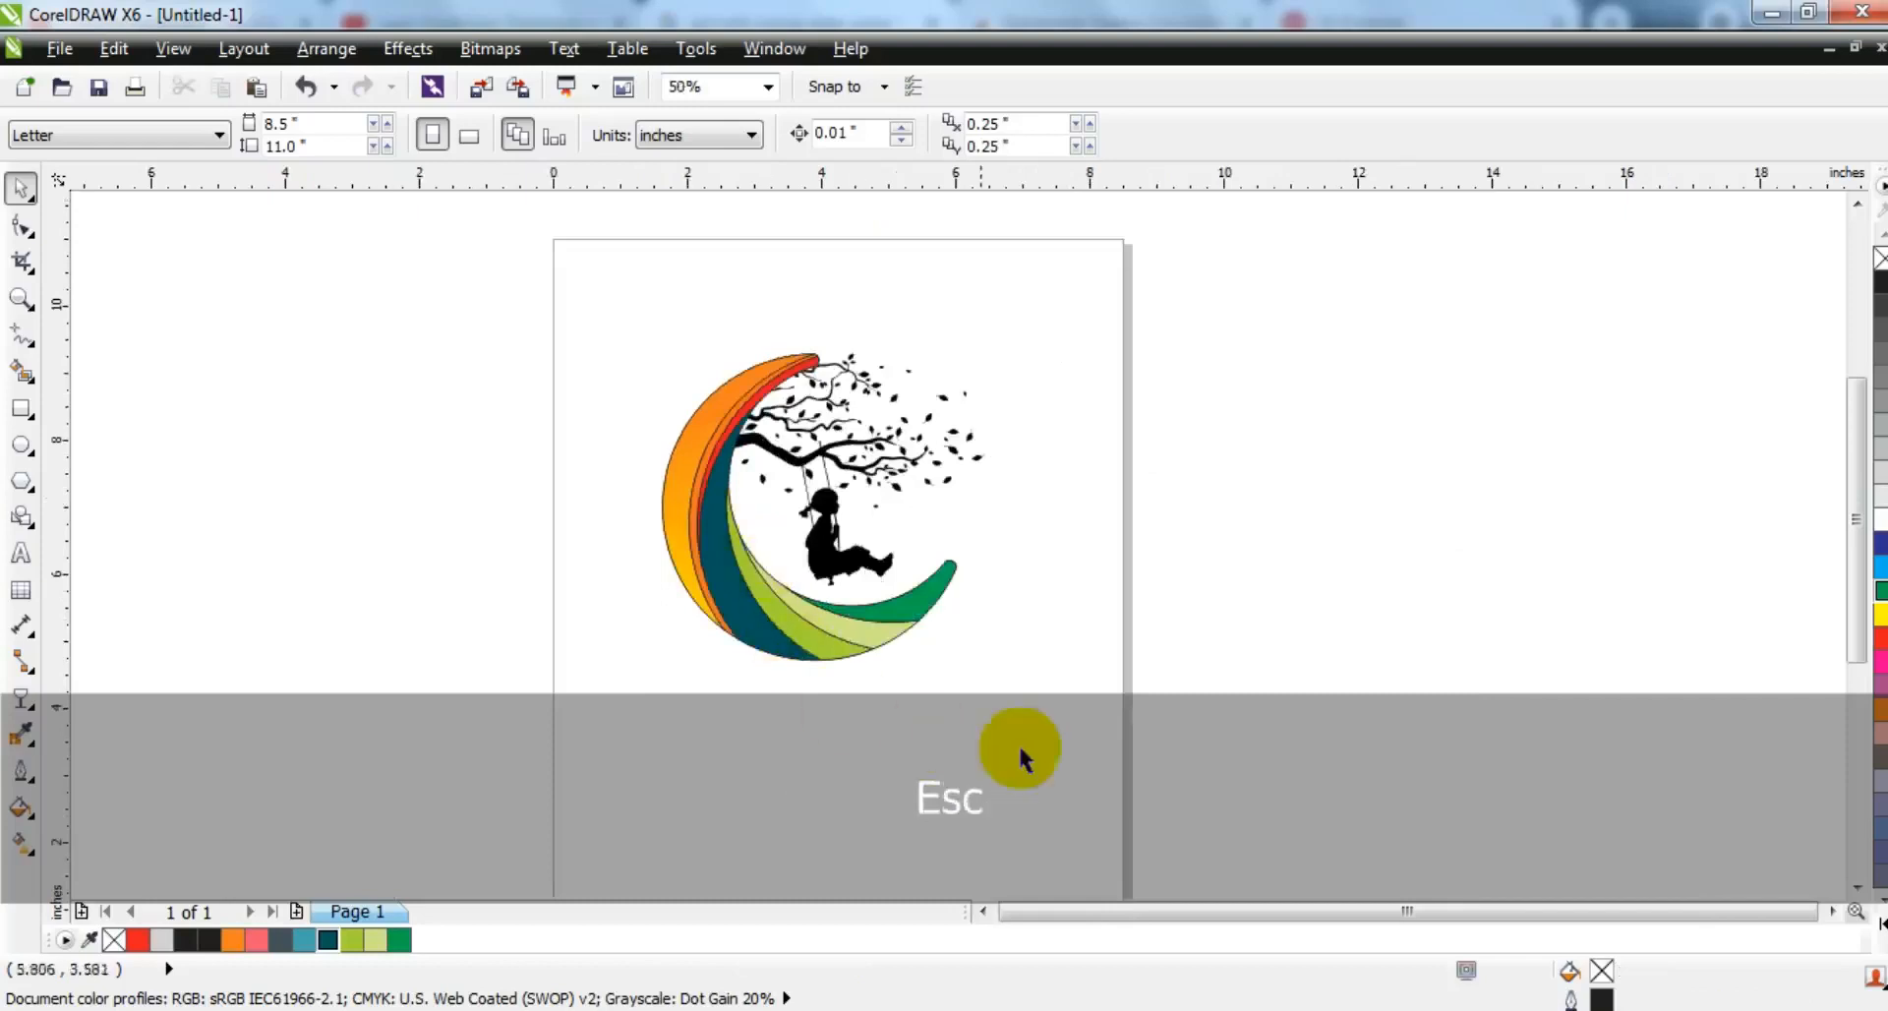
Remove outlines from all 76 logo objects, then zoom in on the logo
left_click_drag(1023, 722, 560, 295)
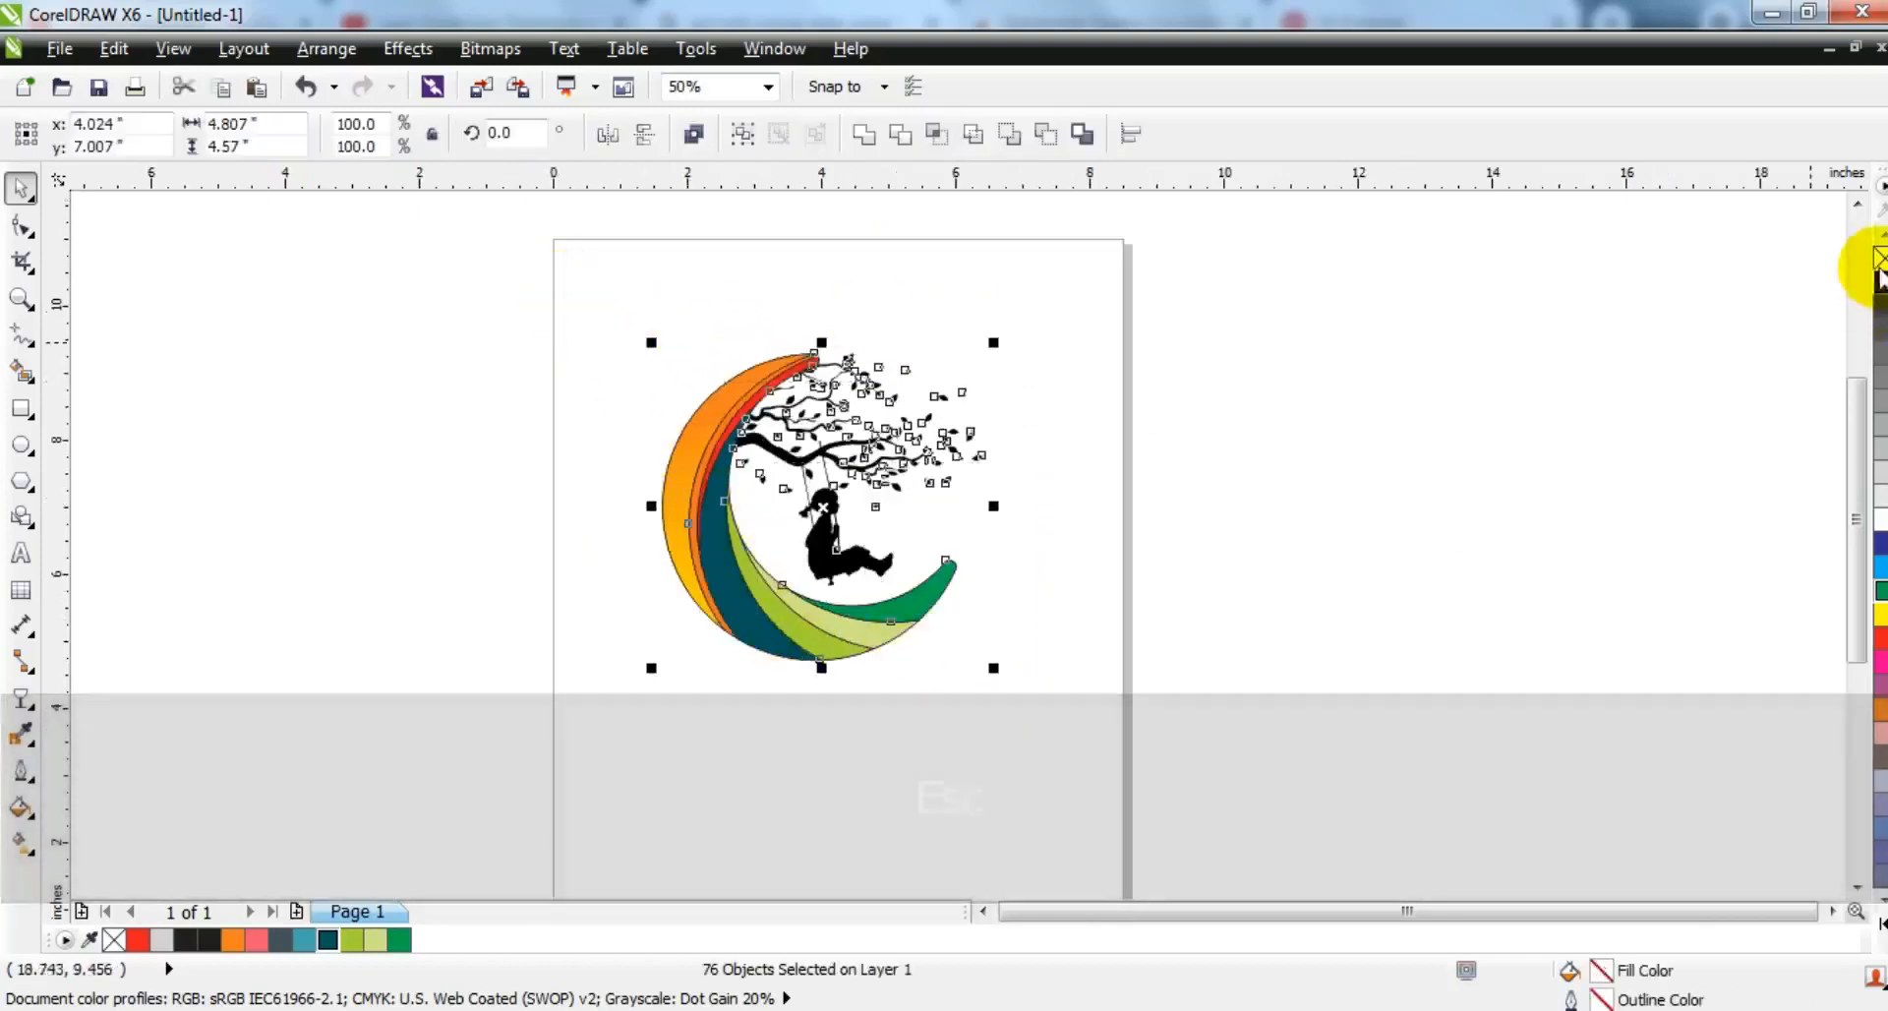
left_click(1406, 482)
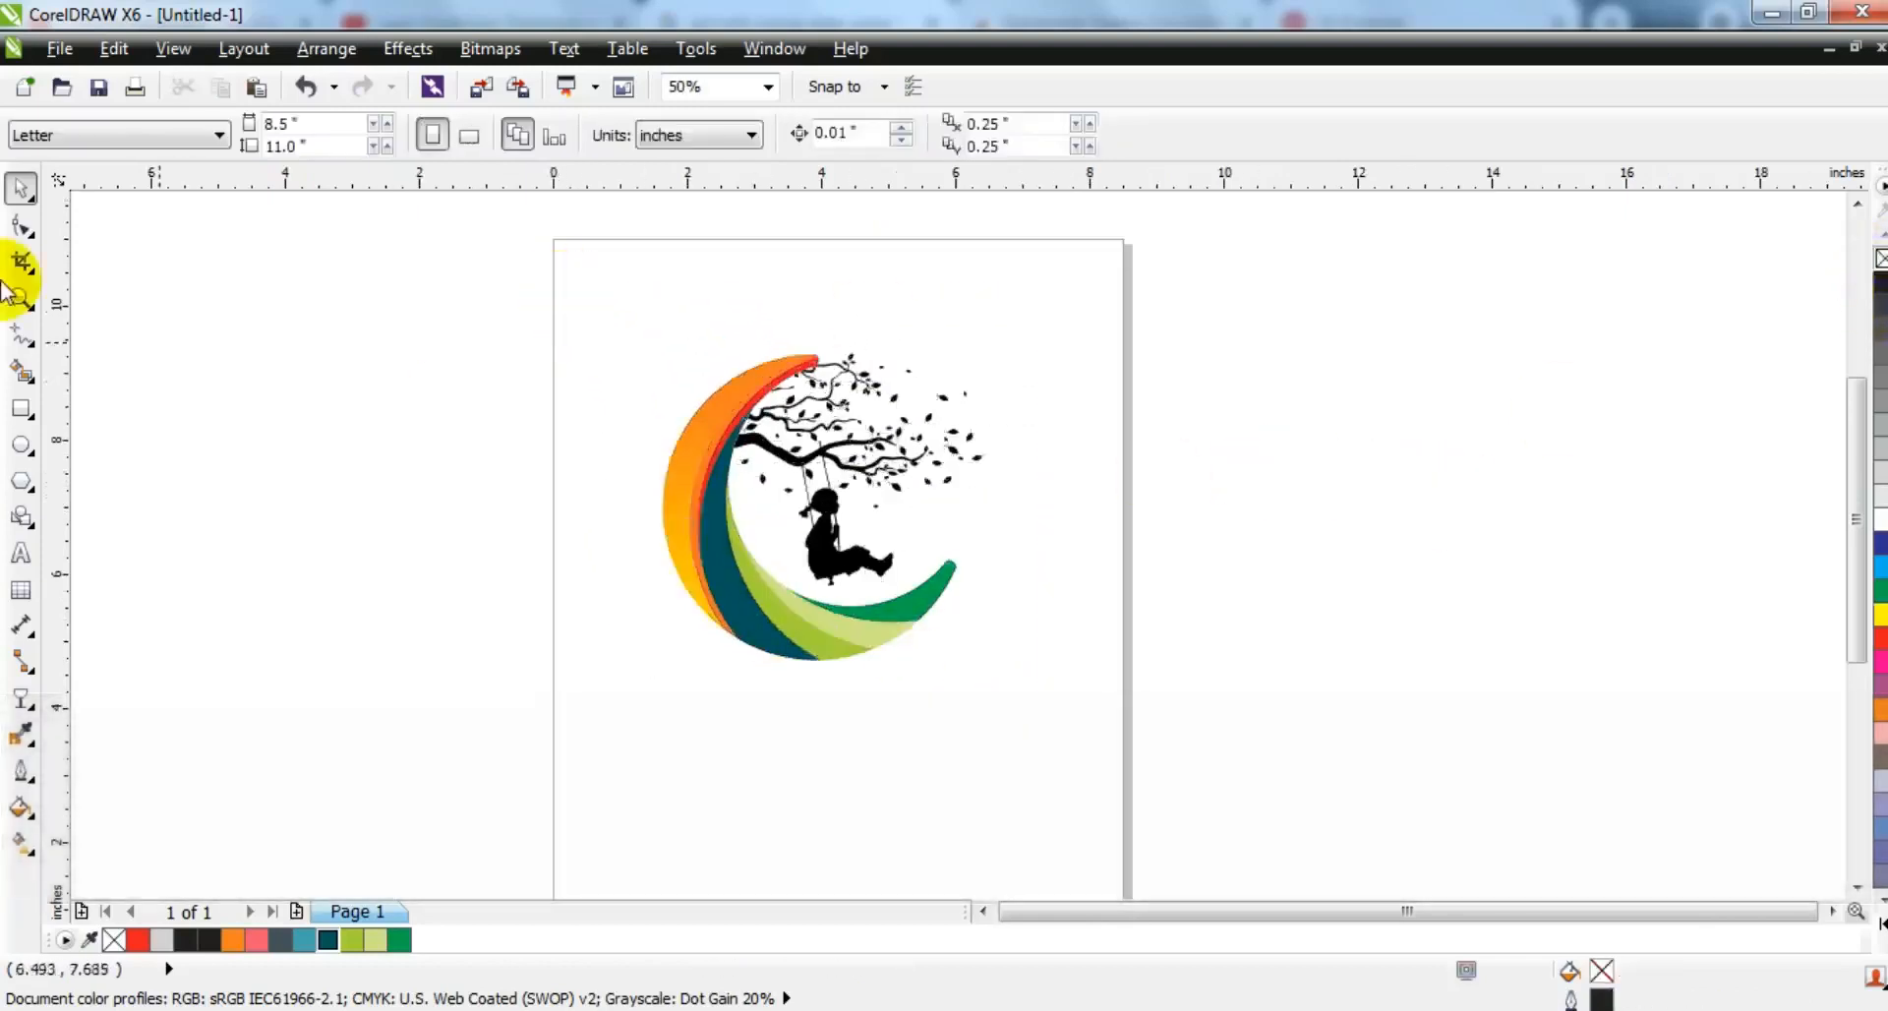
left_click(22, 298)
left_click_drag(502, 259, 1182, 687)
left_click(33, 193)
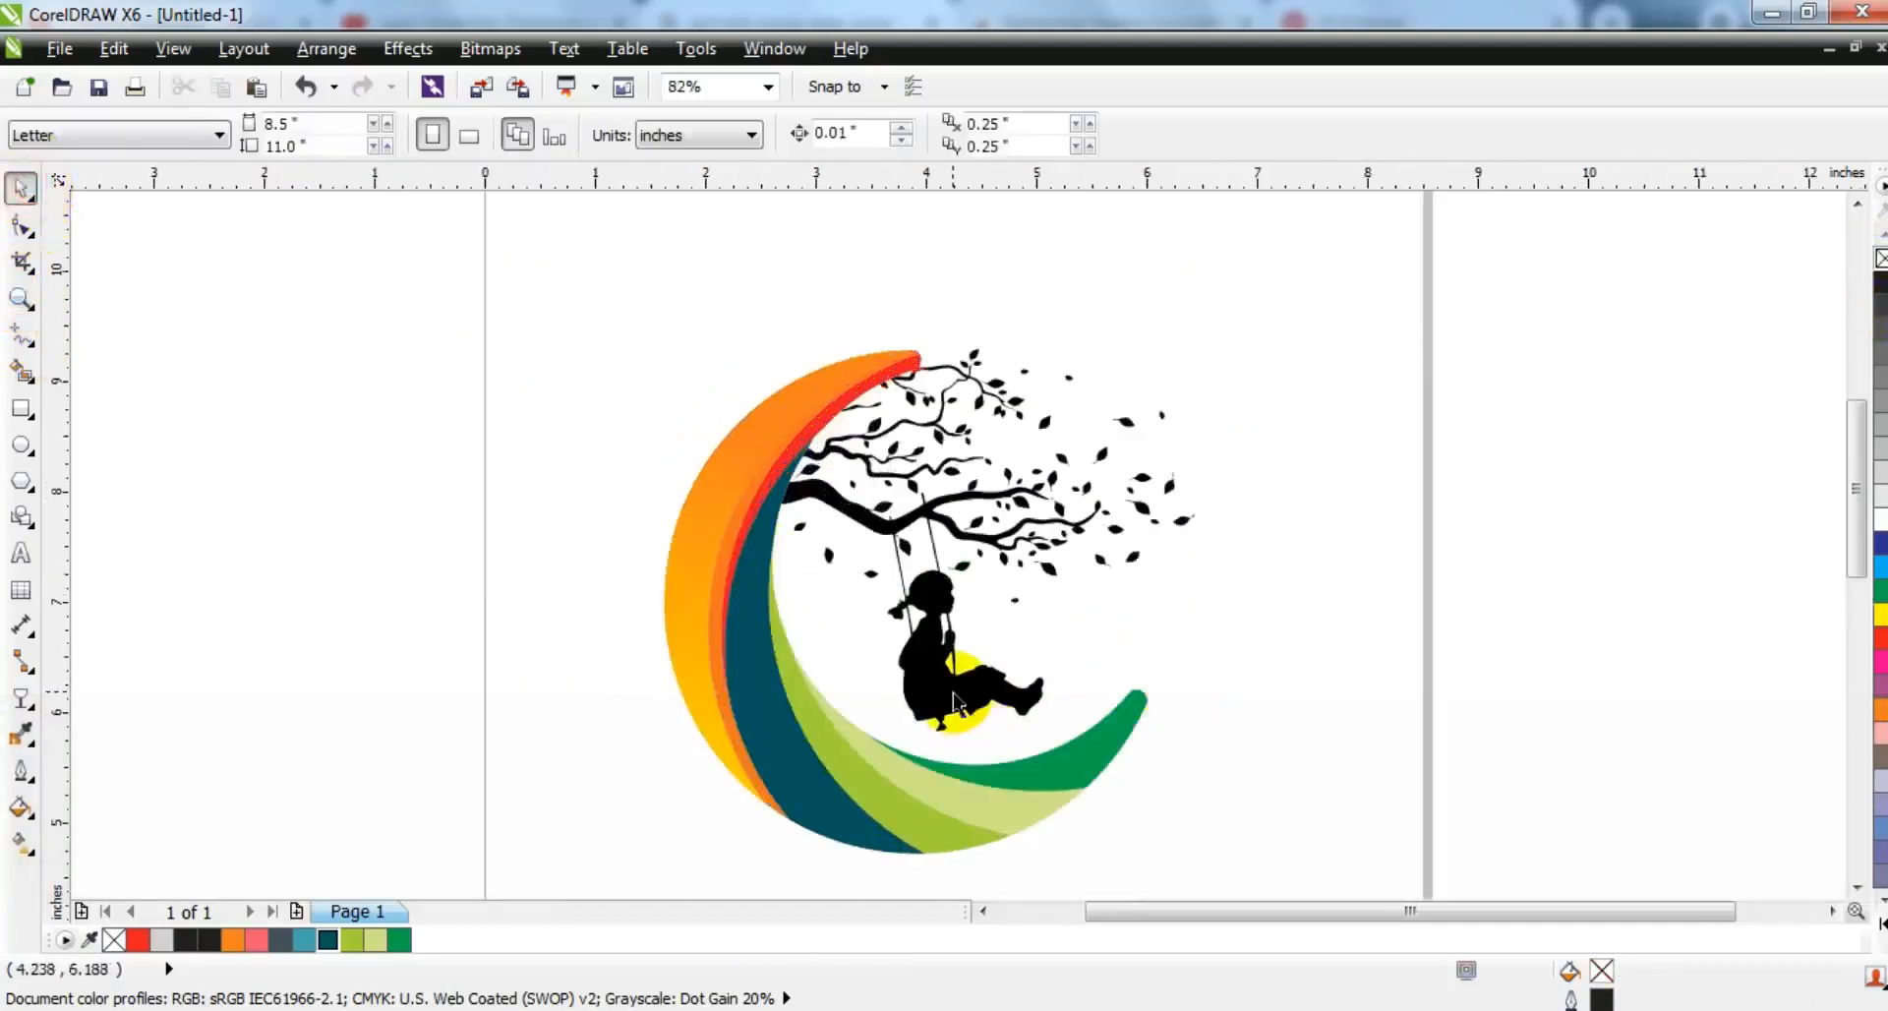
Colour the girl and both tree branches dark teal
left_click(939, 703)
left_click(864, 548, "shift")
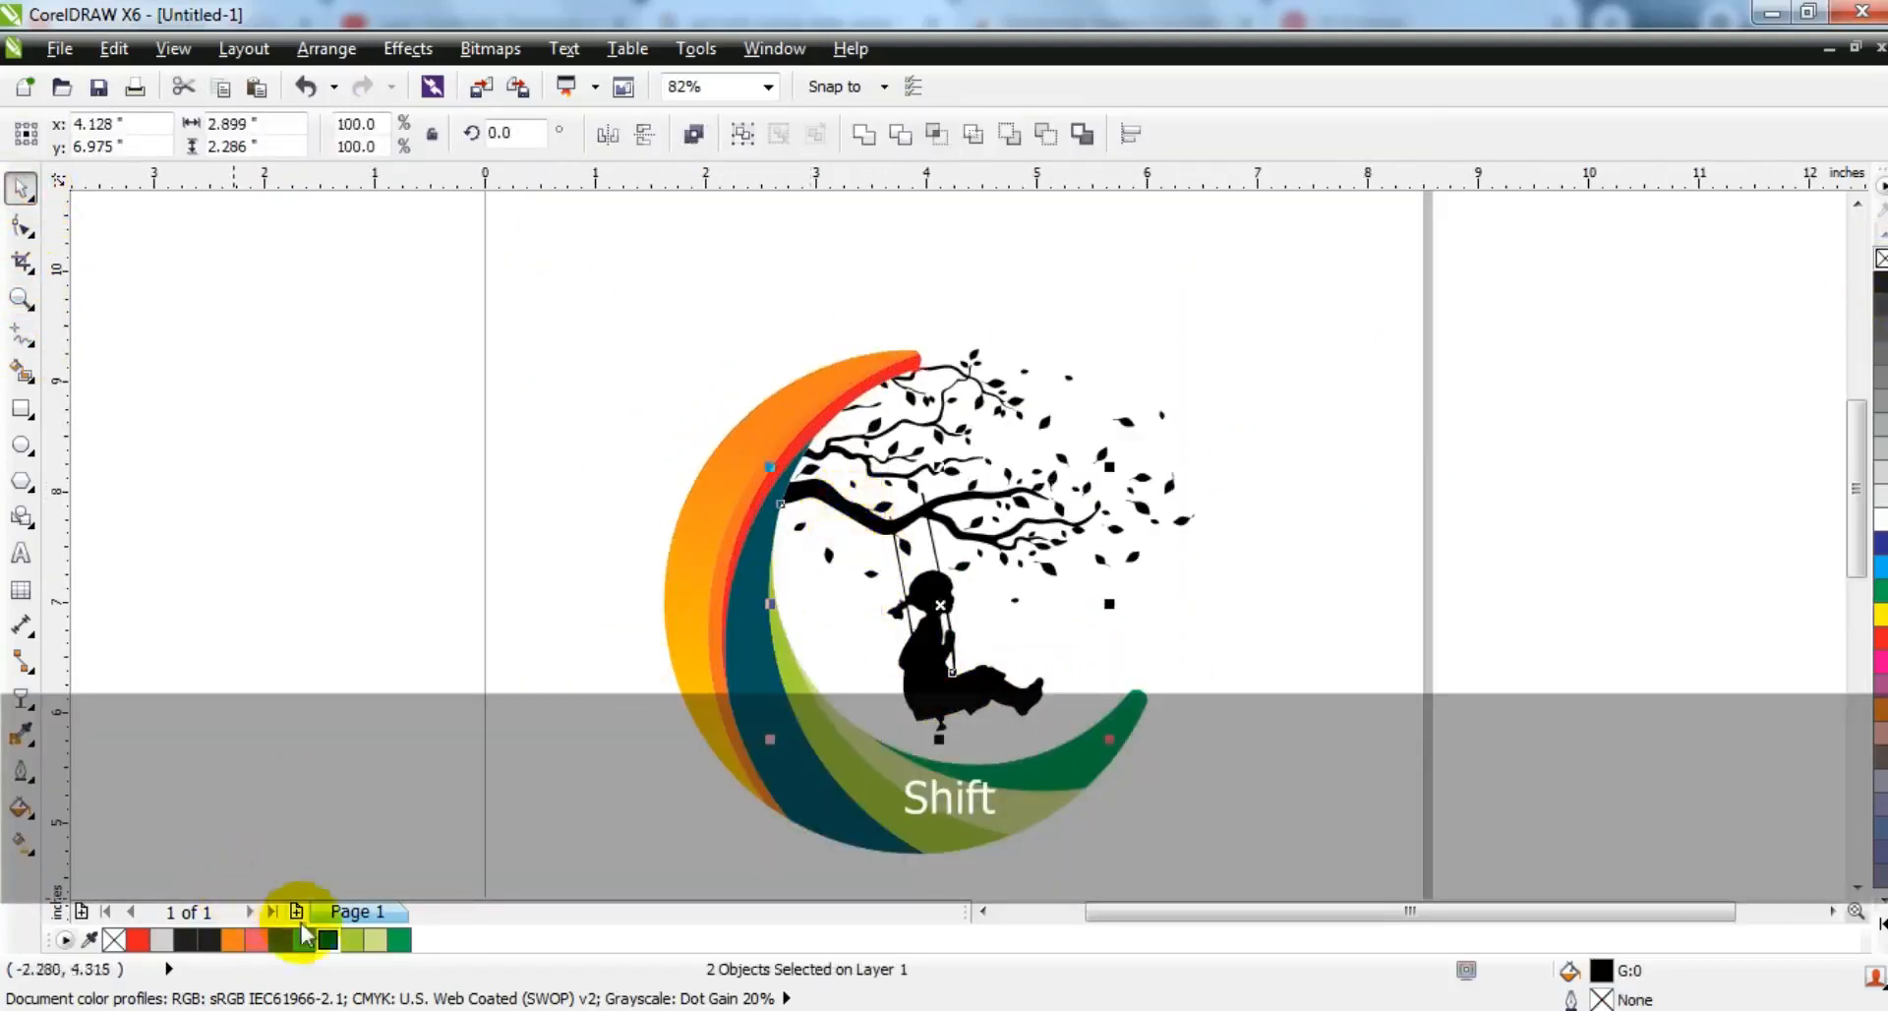
left_click(327, 942)
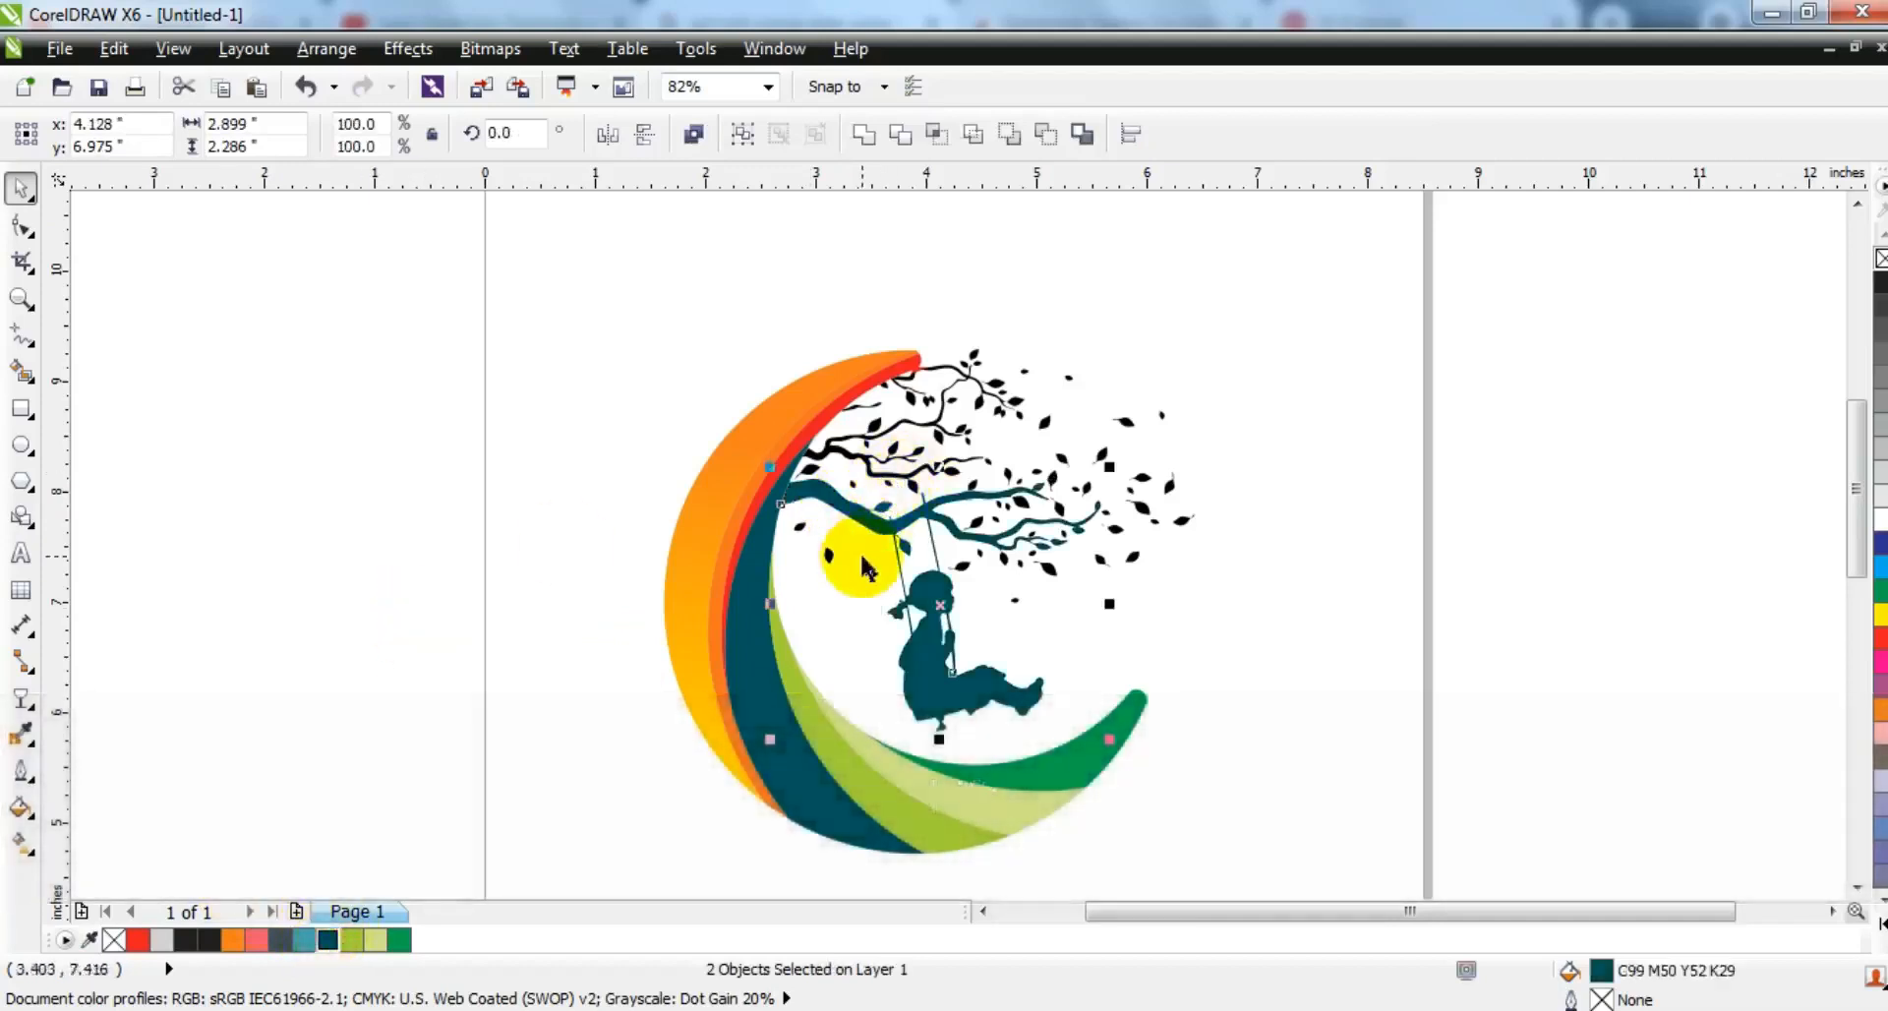
left_click(864, 469)
key("ctrl+r")
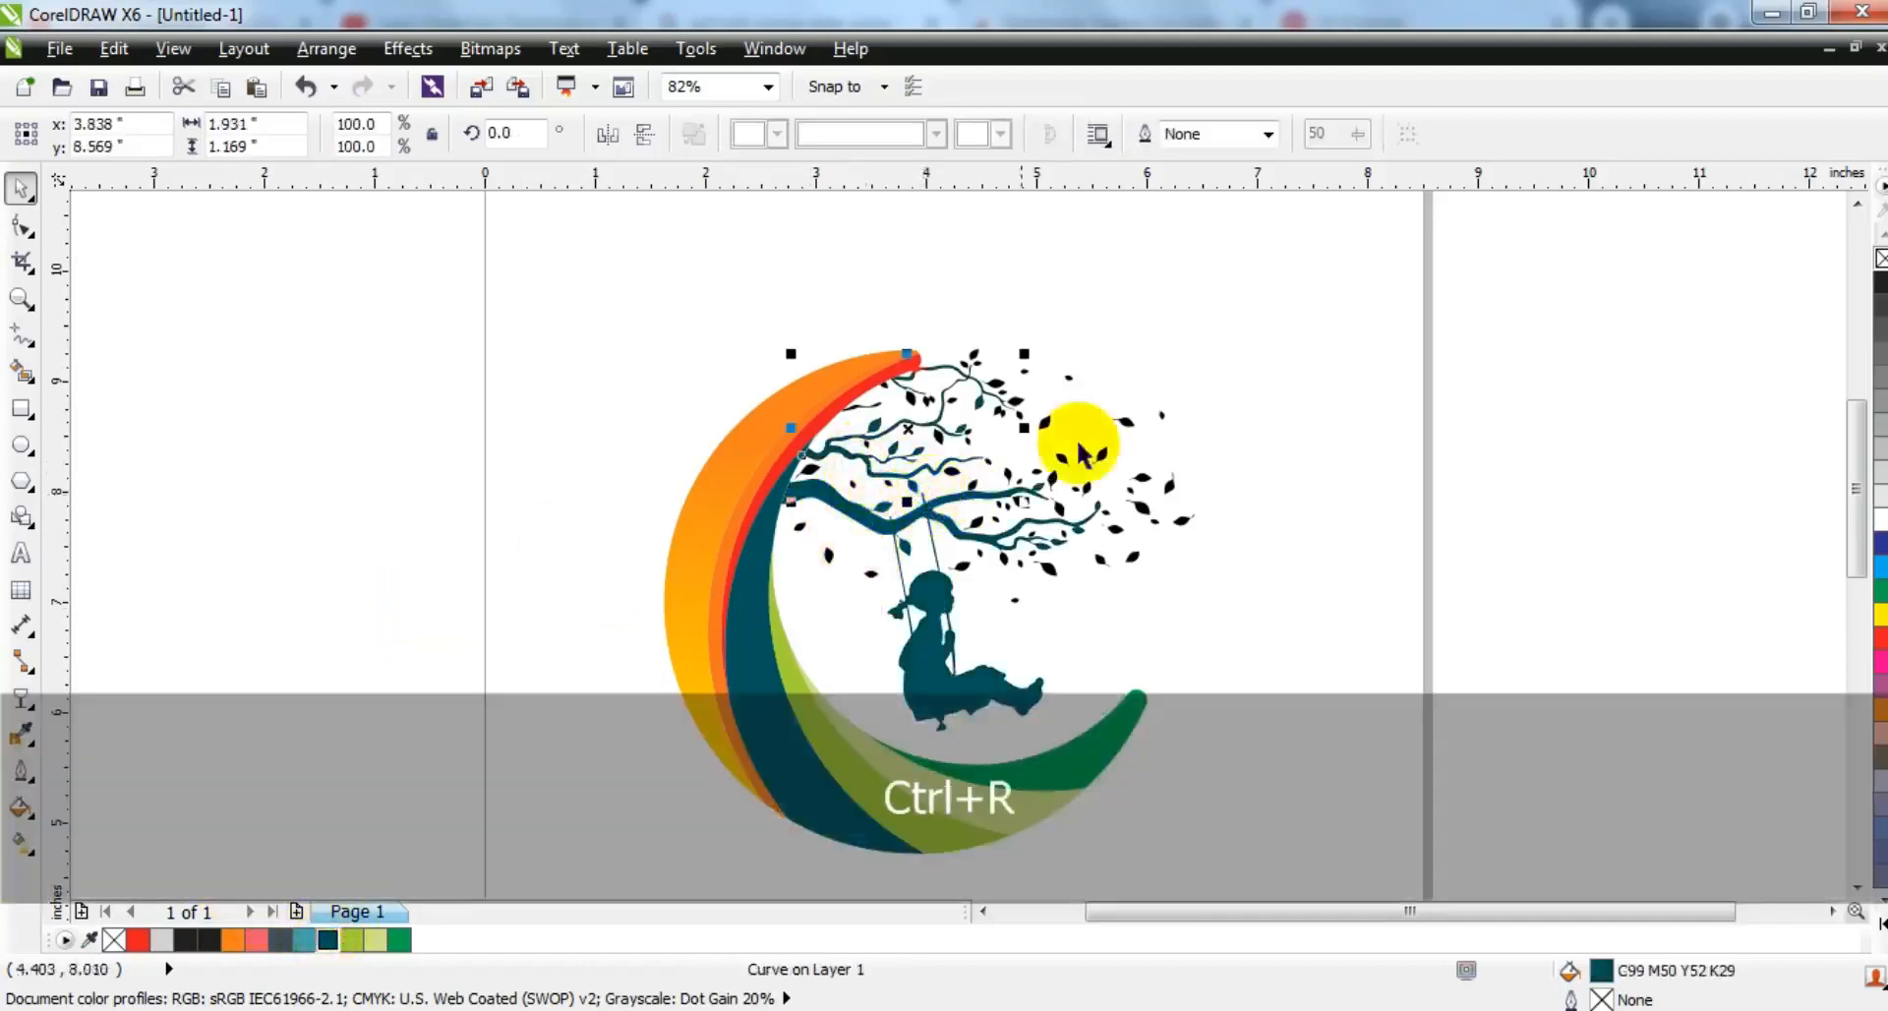
left_click(1357, 489)
Fill the leaves on the right side orange
left_click_drag(1319, 332, 933, 603)
left_click(234, 941)
left_click(1293, 609)
left_click_drag(691, 324, 885, 551)
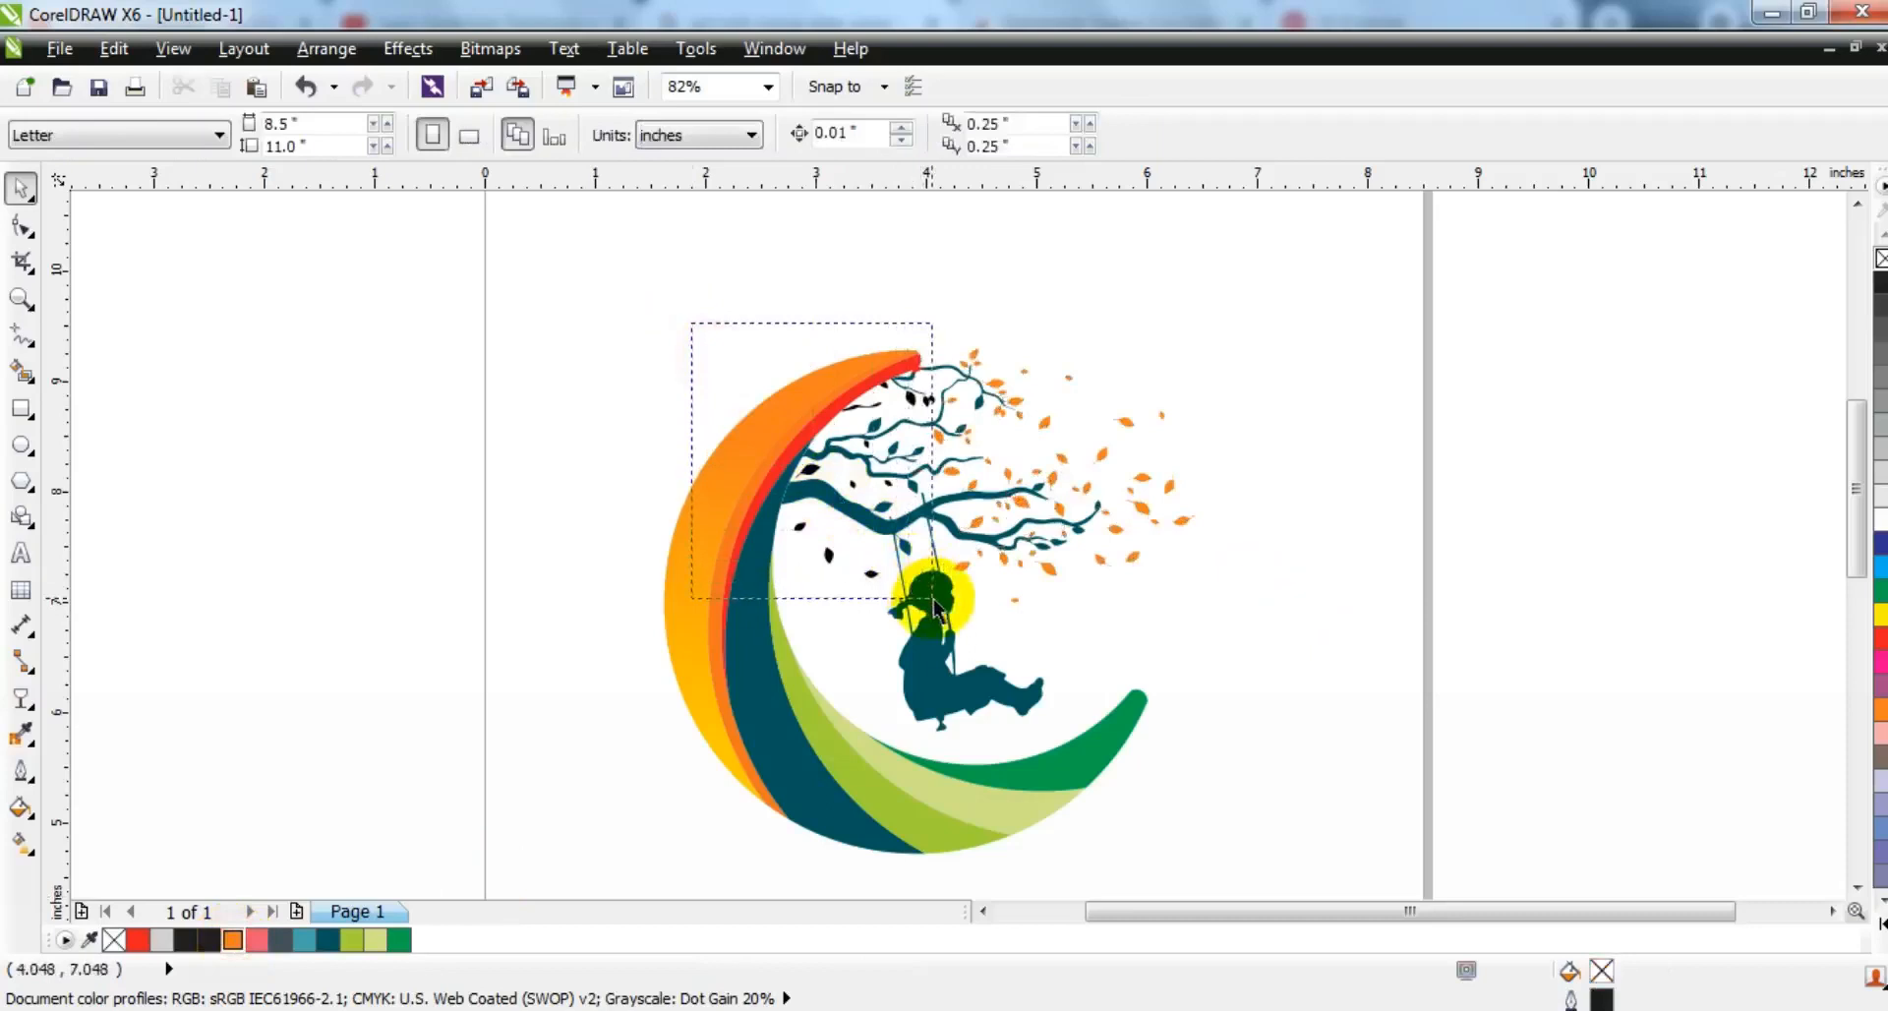
Fill two groups of leaves near the branch light green
left_click_drag(942, 601, 941, 602)
left_click(352, 942)
left_click(421, 555)
left_click_drag(1184, 394, 959, 516)
left_click(352, 939)
left_click(1277, 669)
Colour the leaves right of the branch red
left_click(308, 941)
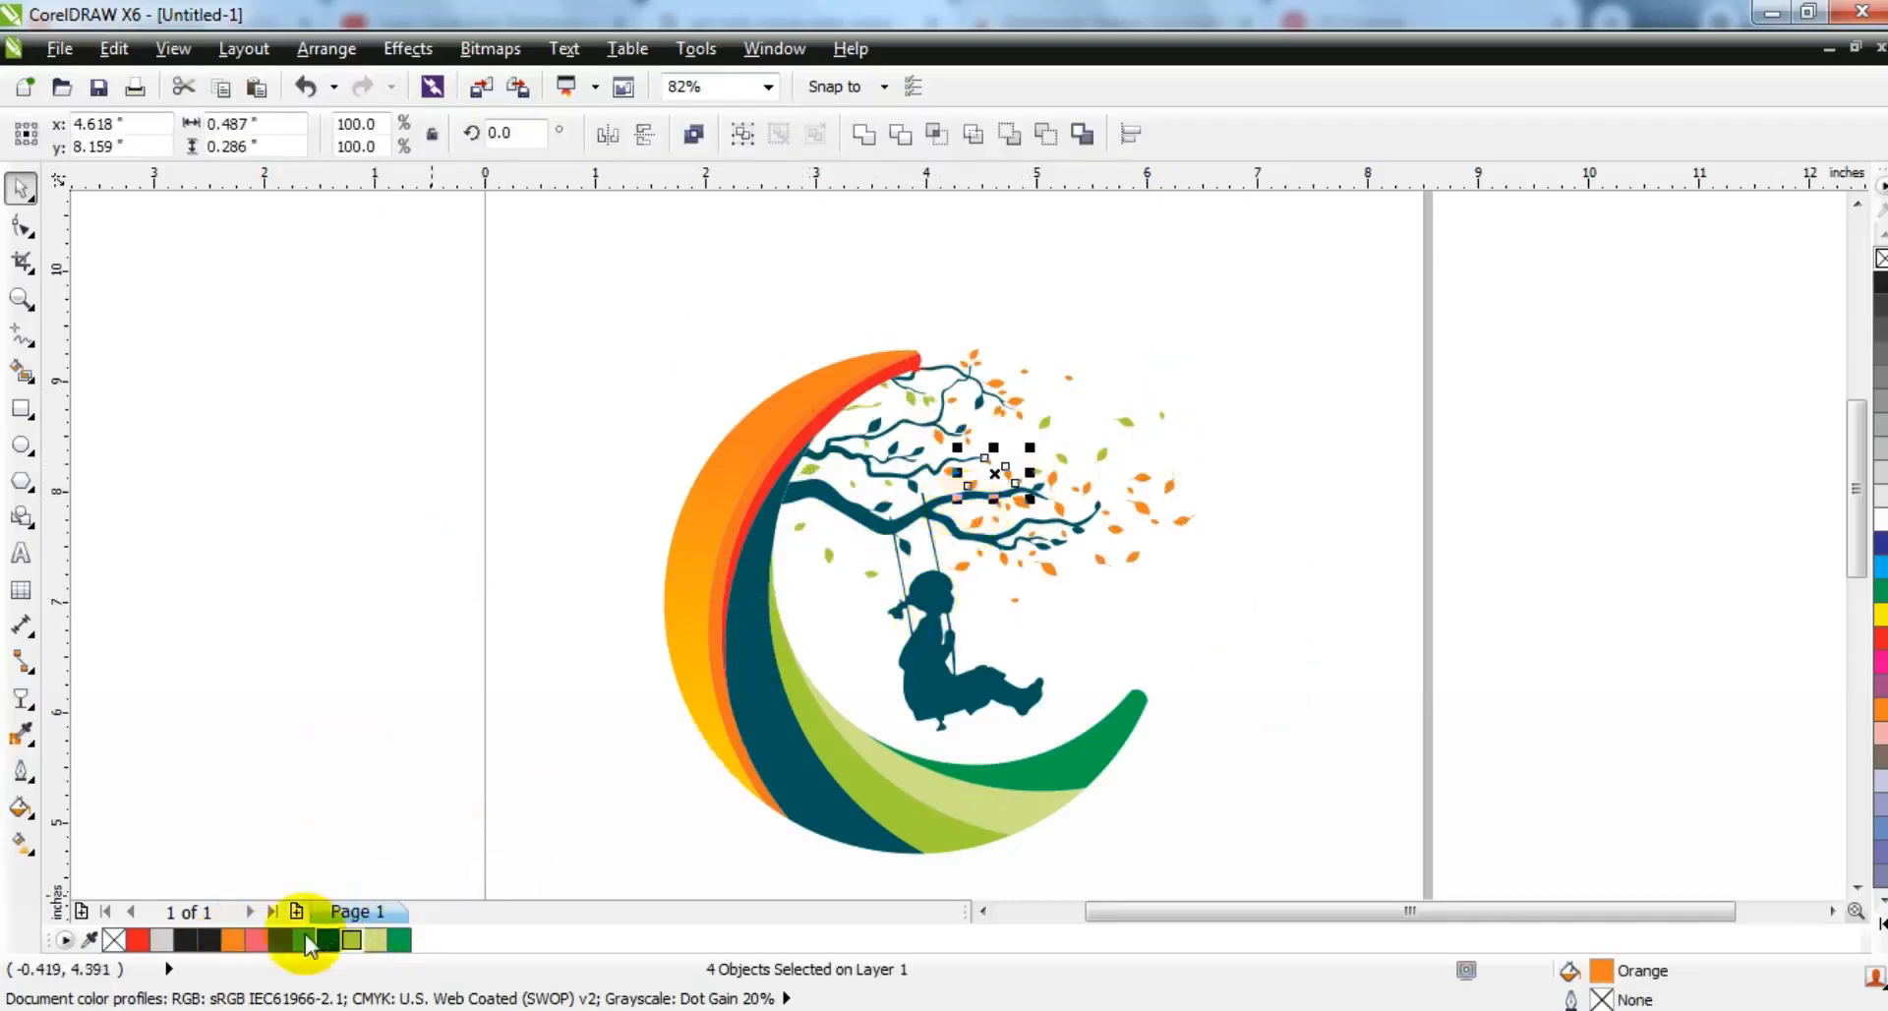
left_click_drag(1167, 586, 973, 507)
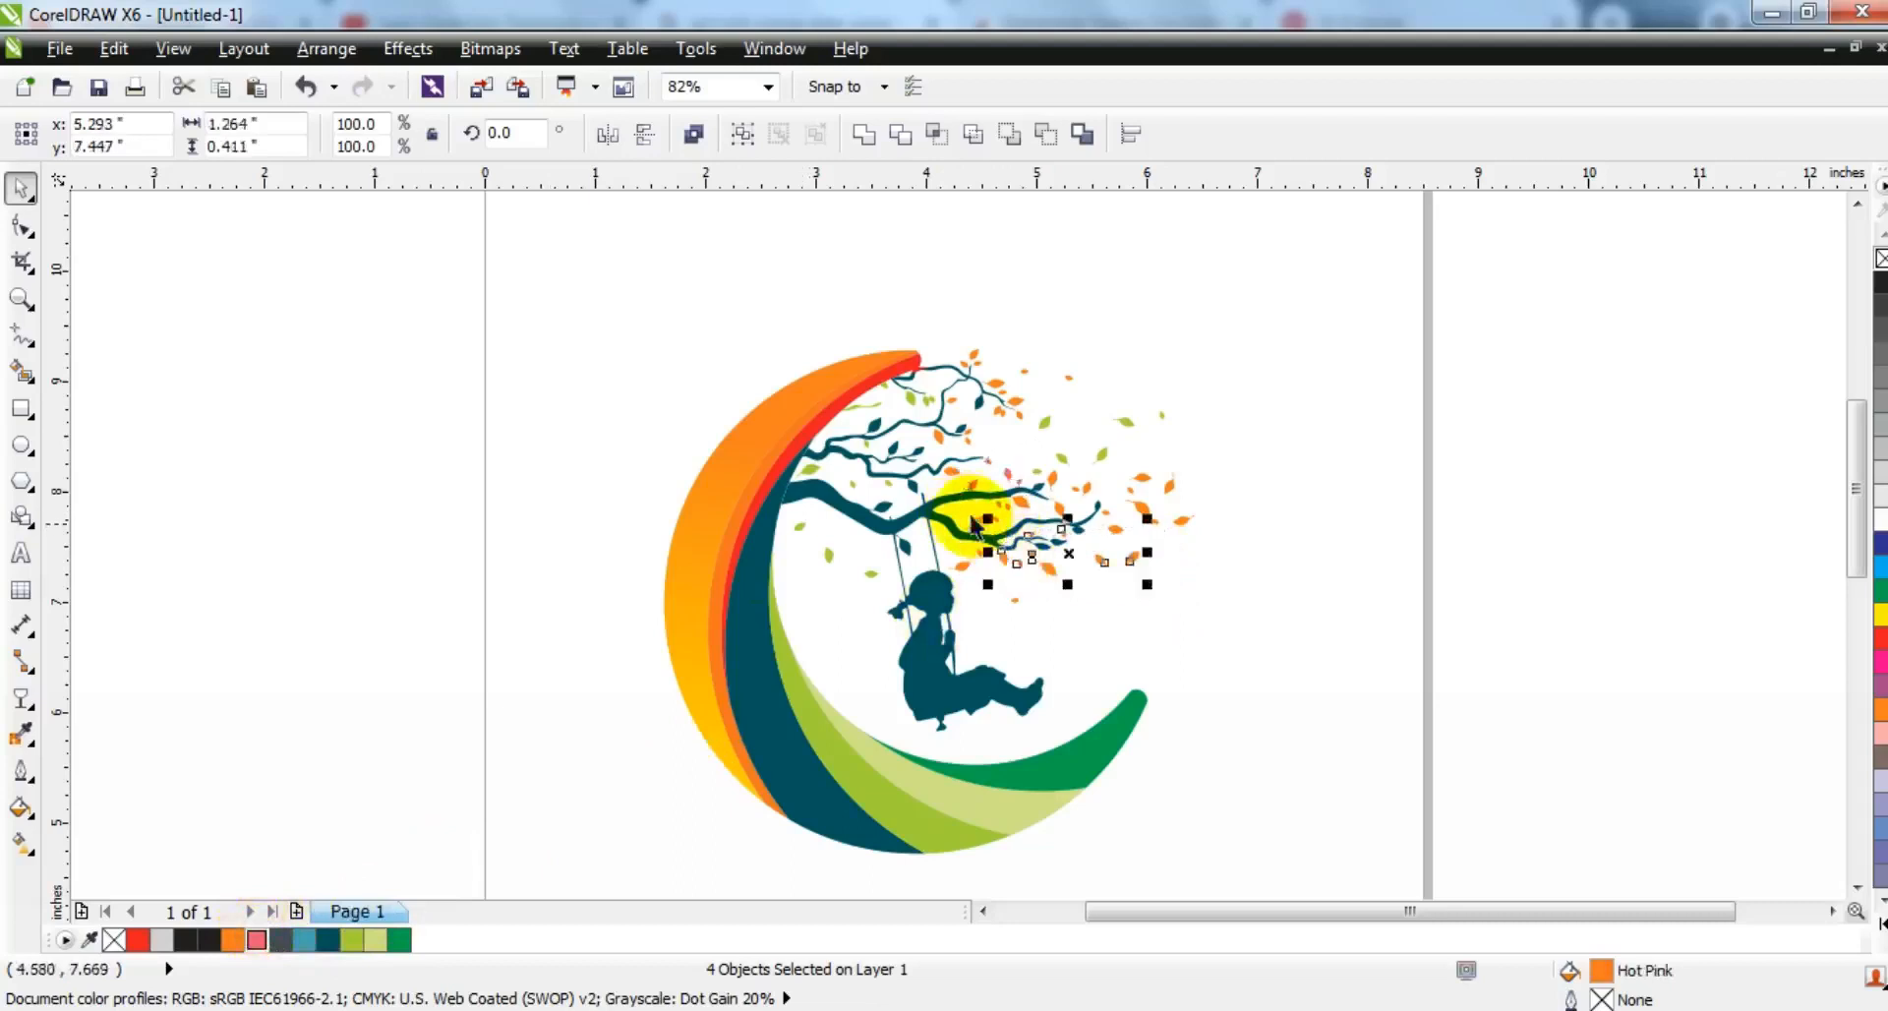
left_click(137, 941)
left_click(560, 400)
Enlarge and reposition the whole logo, zoom in, and show a full-screen preview
key("F3")
left_click_drag(616, 311, 1013, 641)
left_click_drag(834, 598, 816, 569)
left_click(1095, 645)
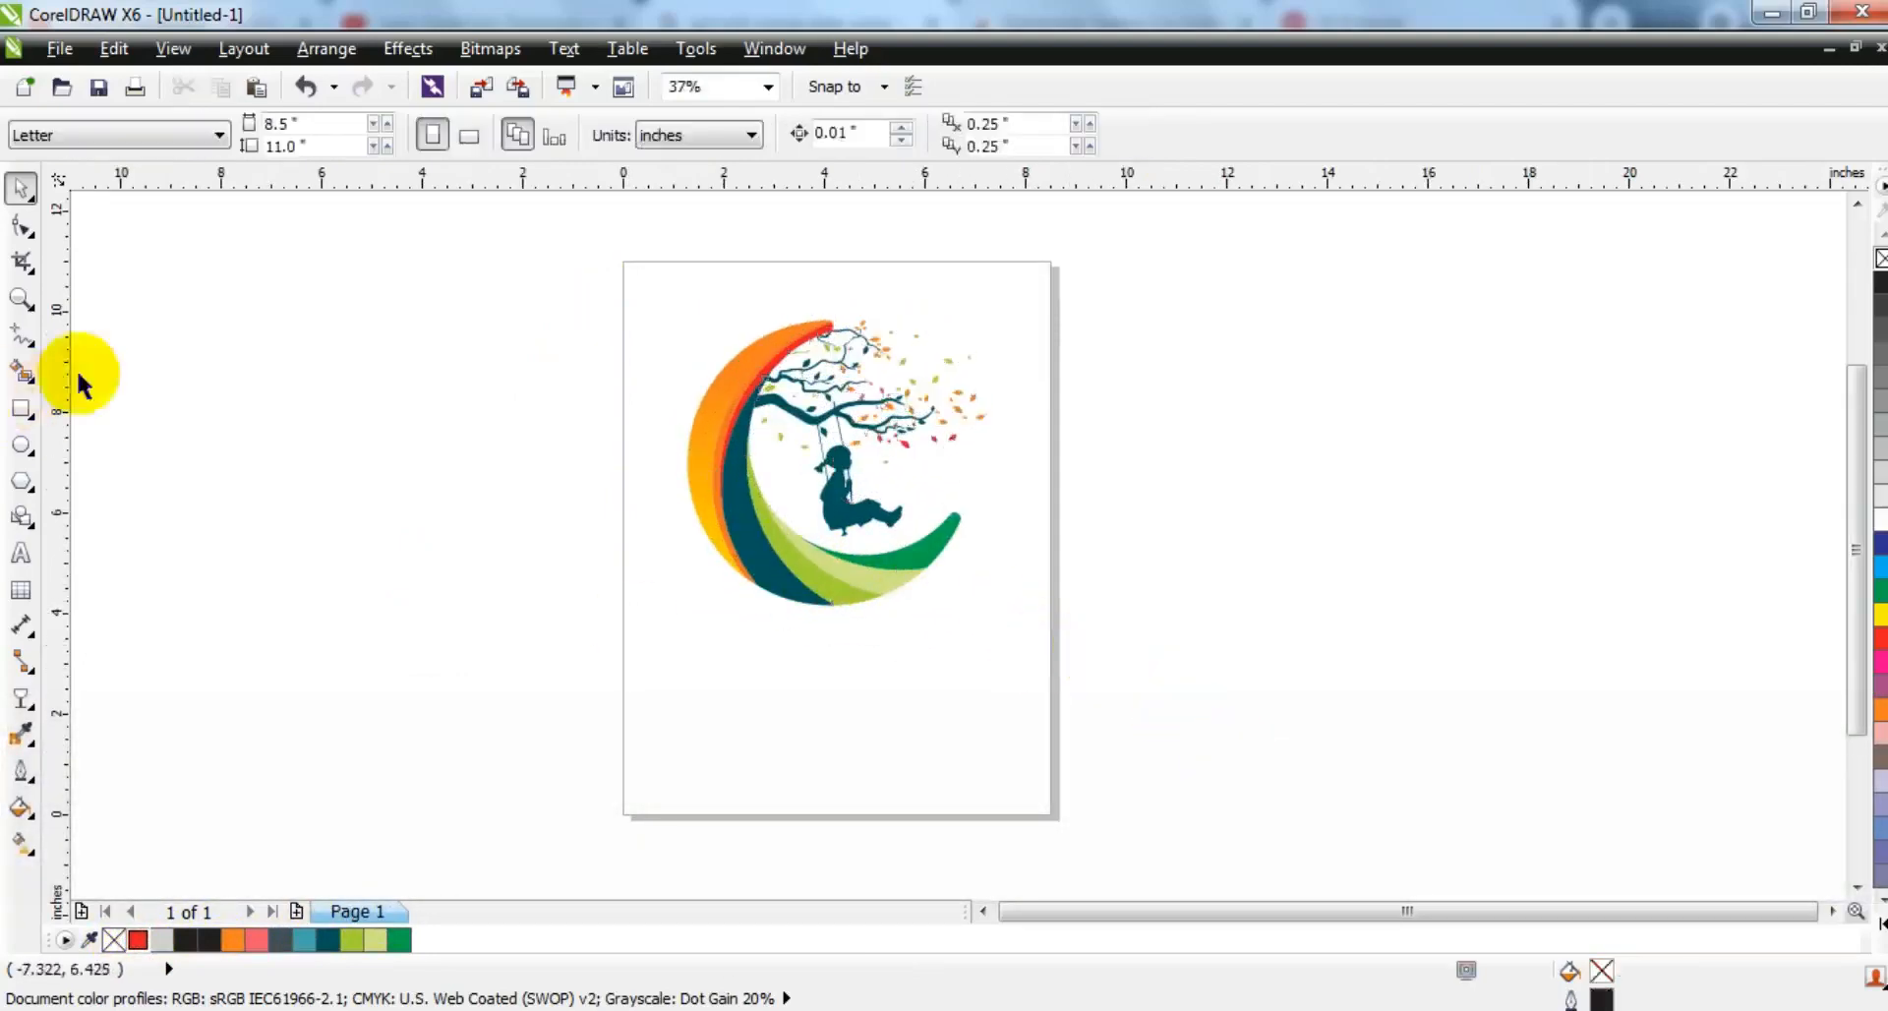
left_click(27, 296)
left_click_drag(521, 244, 1177, 680)
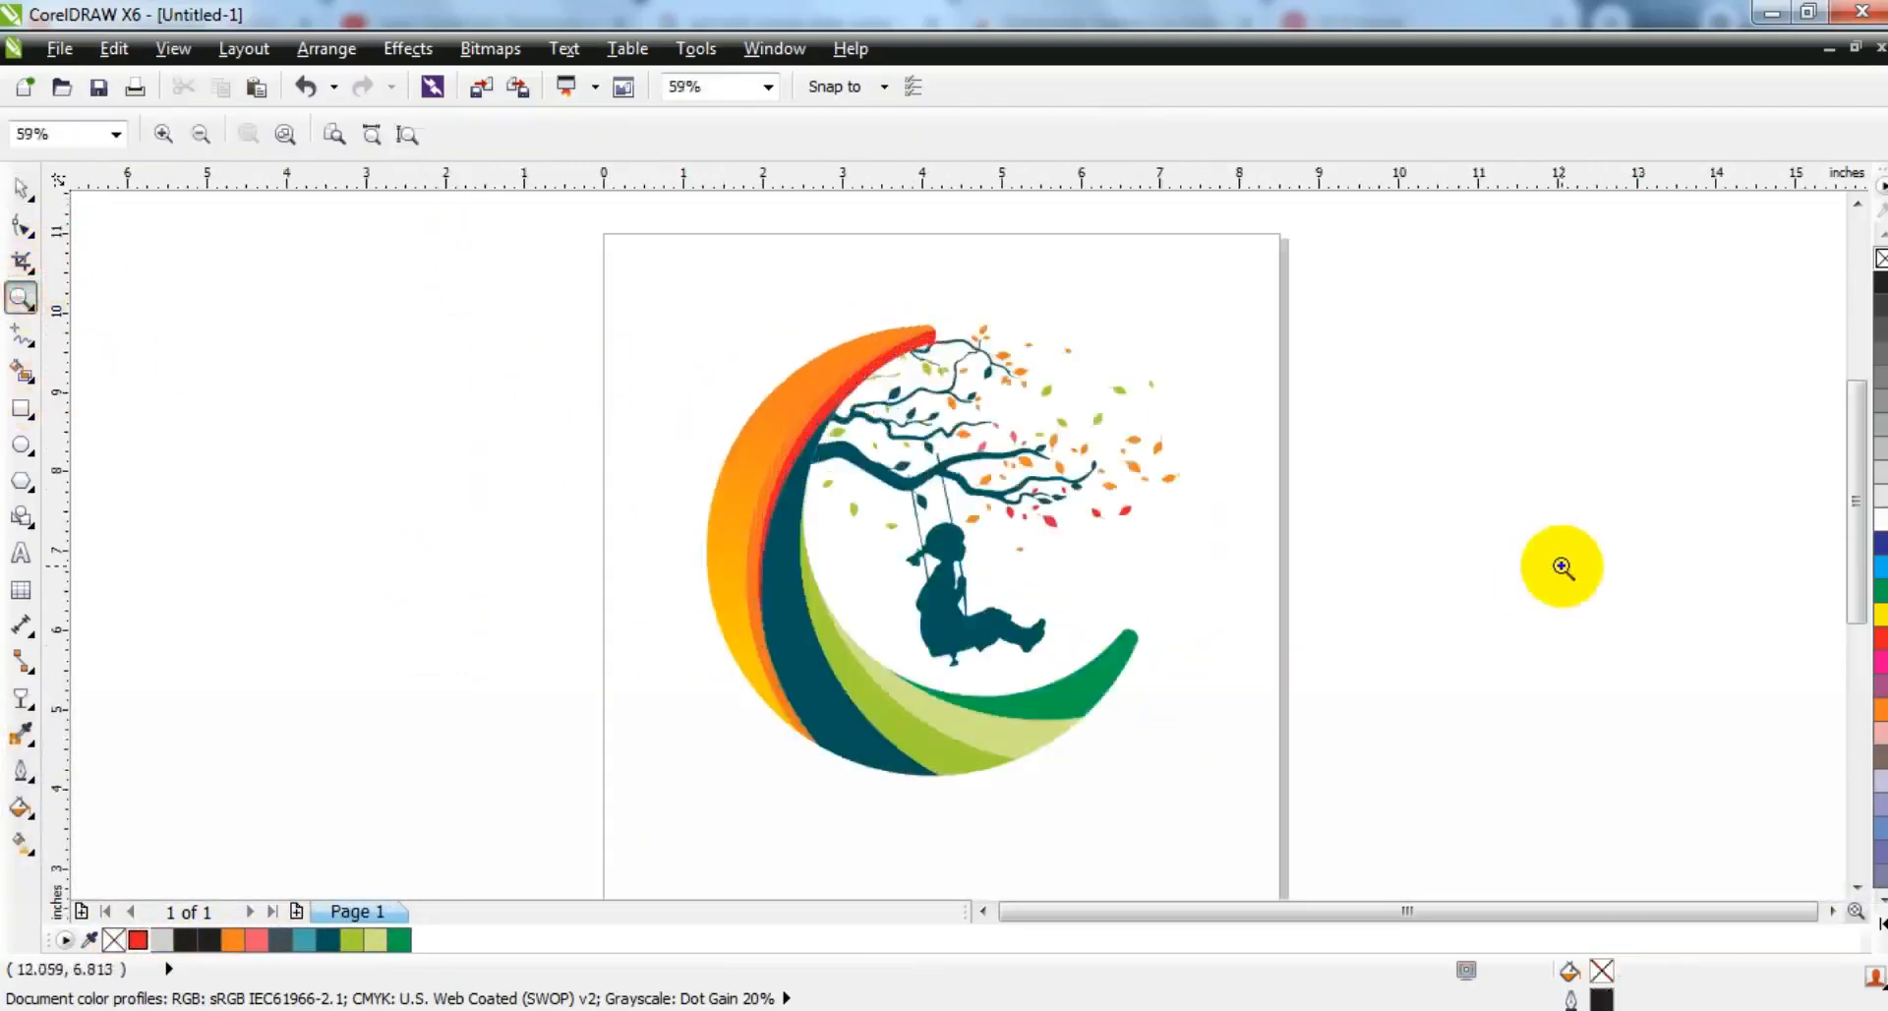
key("F9")
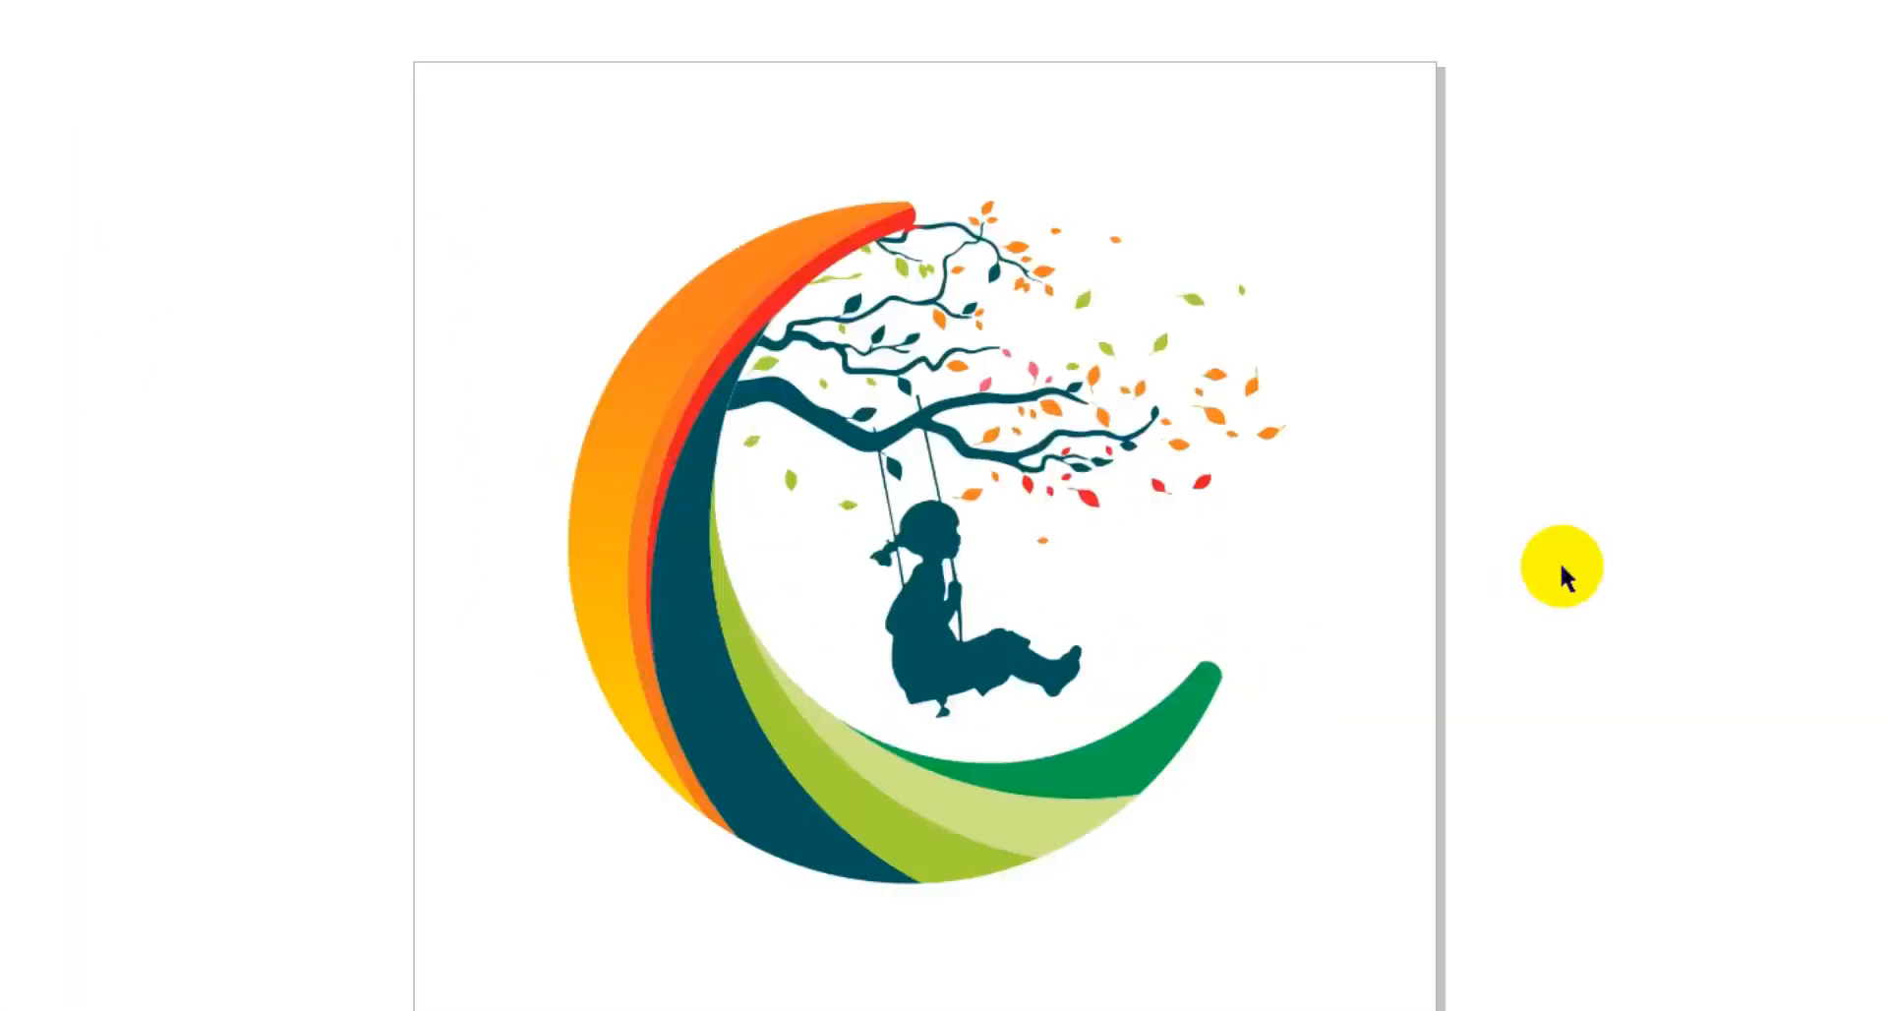